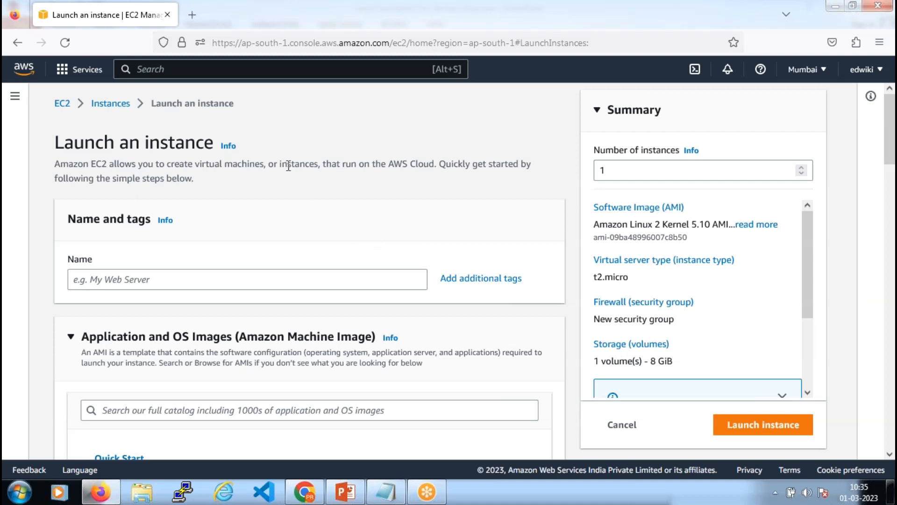
# Scroll the Launch an instance form down to the Name and tags and AMI sections
pyautogui.scroll(-2, 178, 249)
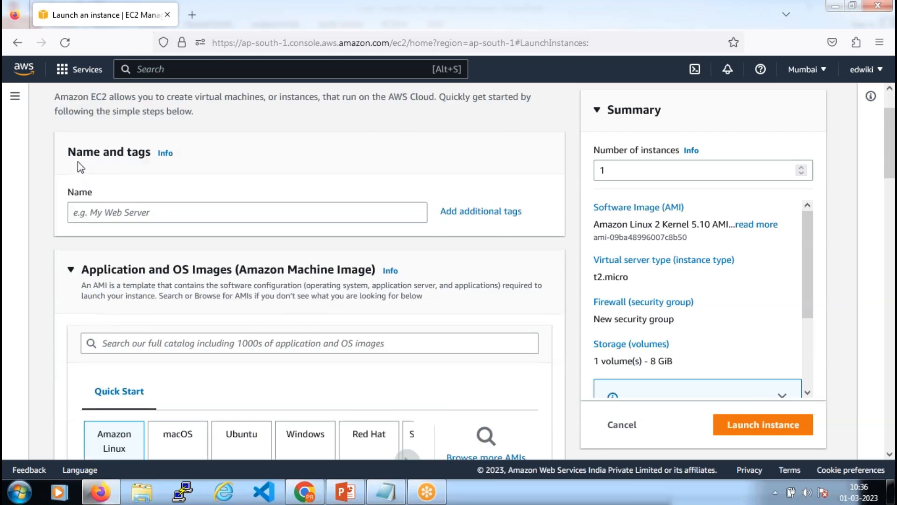
pyautogui.moveTo(69, 154); pyautogui.dragTo(152, 154)
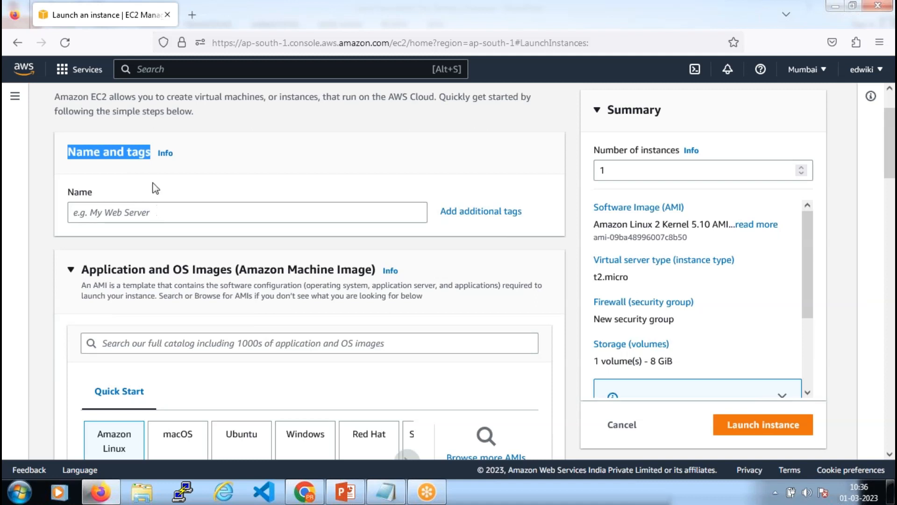
pyautogui.click(139, 154)
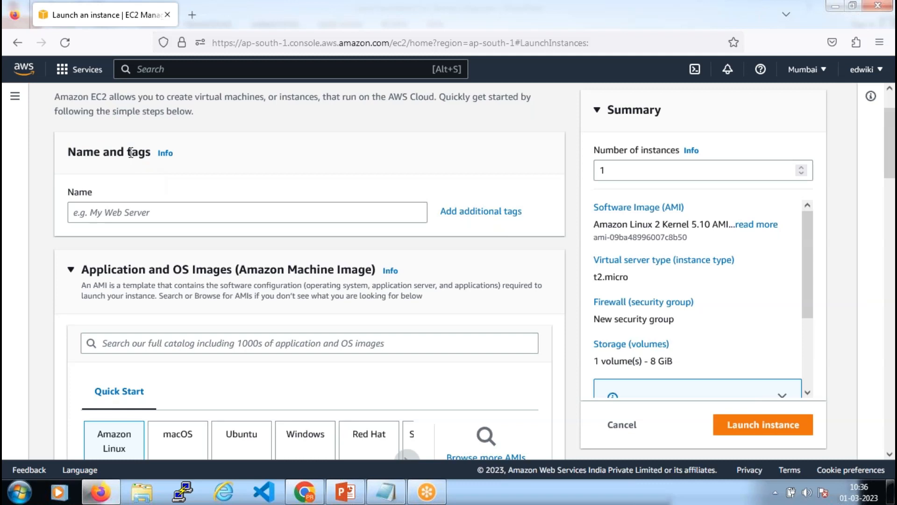
pyautogui.moveTo(128, 153); pyautogui.dragTo(152, 153)
# Enter 'demo' as the instance name, then replace it with 'test'
pyautogui.click(99, 213)
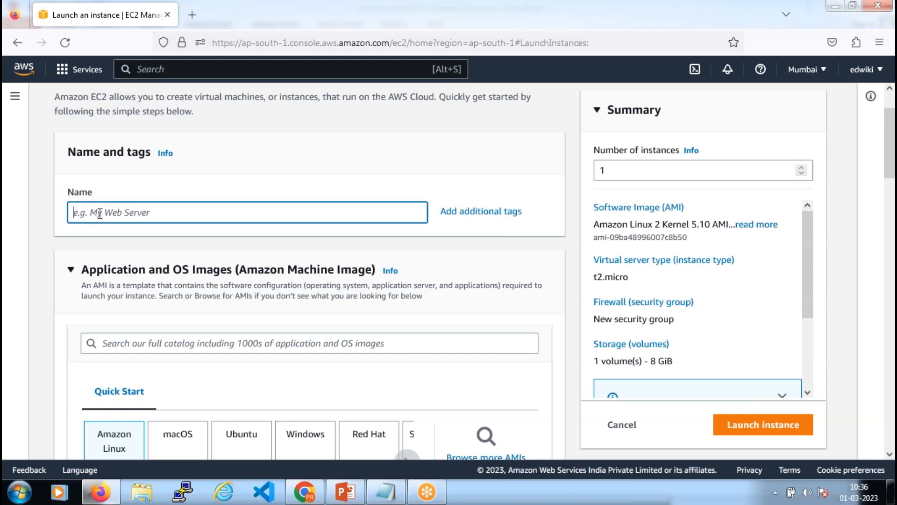
pyautogui.write('demo')
pyautogui.moveTo(68, 192); pyautogui.dragTo(75, 217)
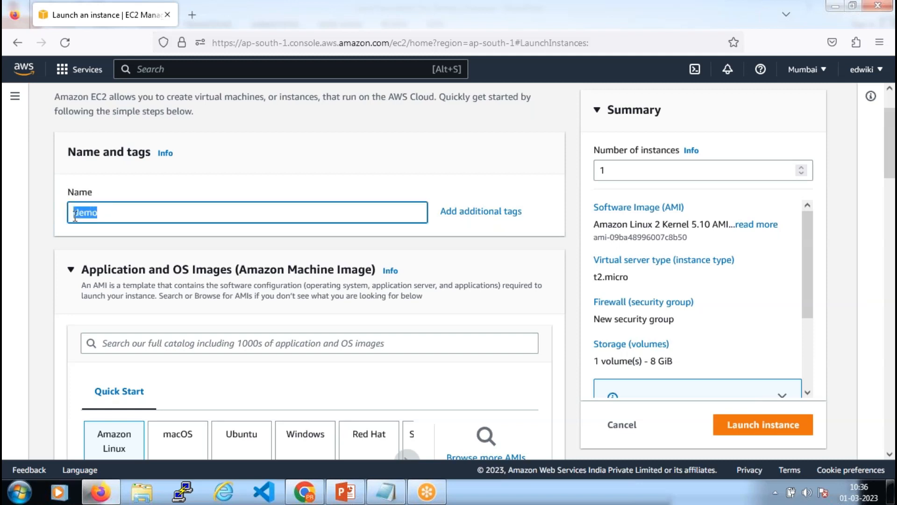
pyautogui.click(104, 214)
pyautogui.moveTo(102, 214); pyautogui.dragTo(75, 215)
pyautogui.write('test')
pyautogui.click(92, 199)
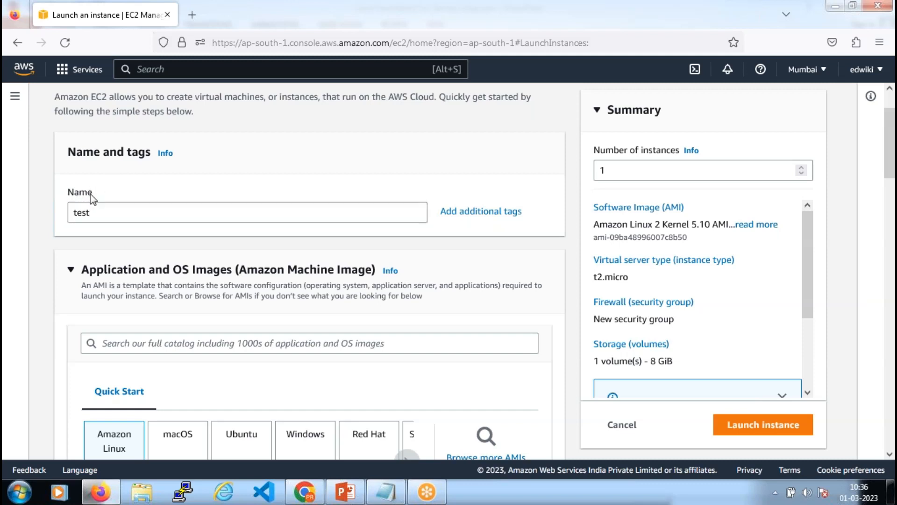
pyautogui.moveTo(94, 213); pyautogui.dragTo(70, 217)
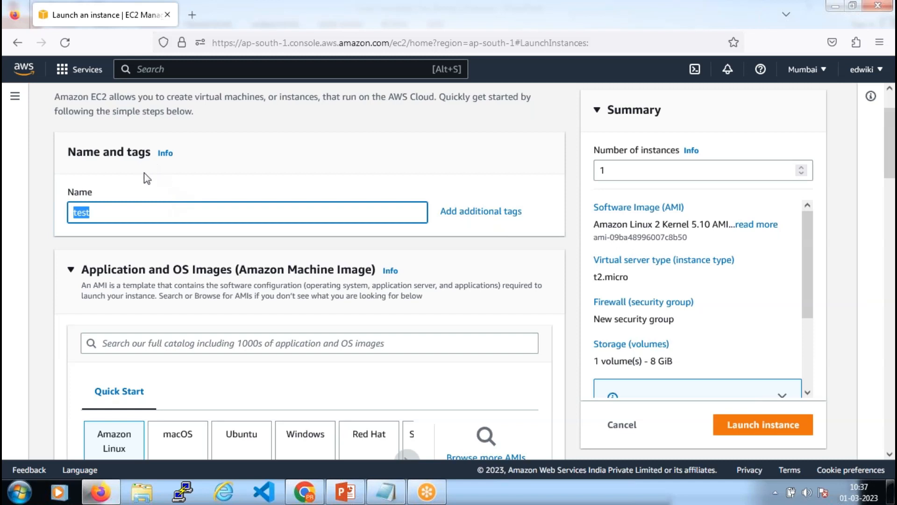
# Expand the tag editor to show key Name with value 'test' applied to Instances
pyautogui.click(486, 212)
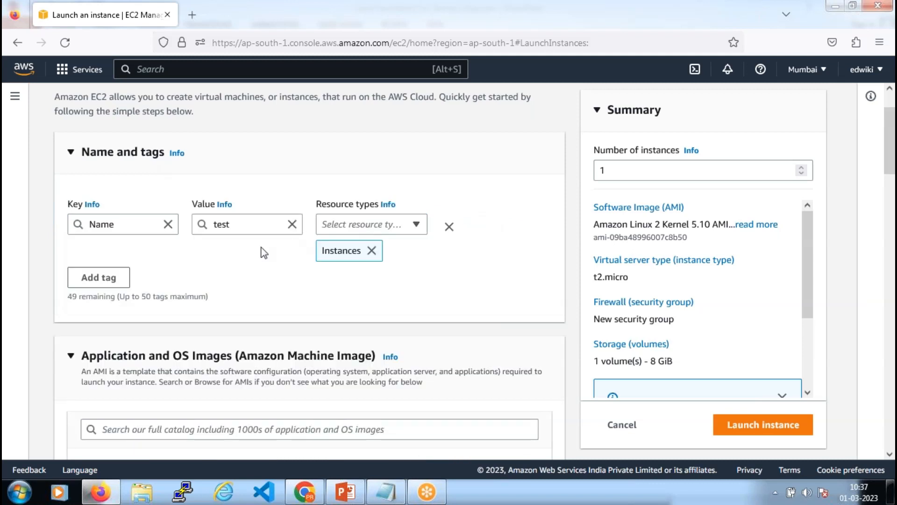
pyautogui.doubleClick(238, 228)
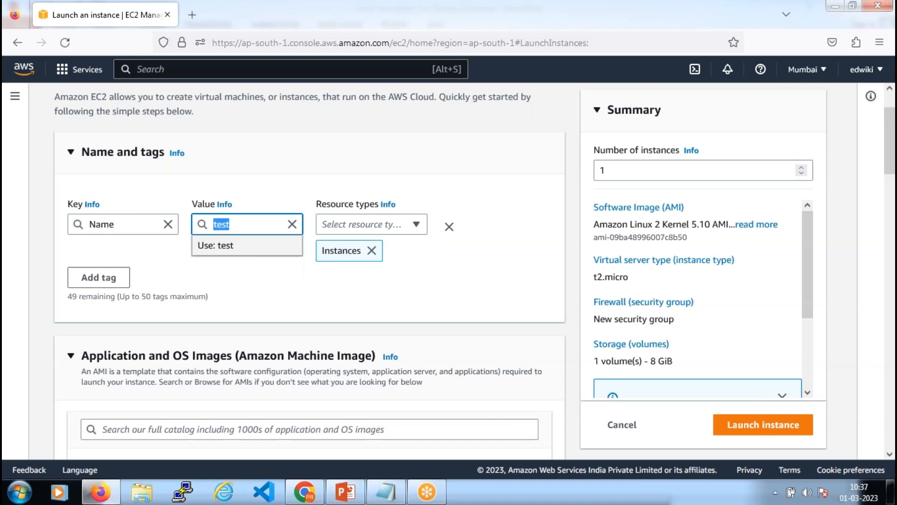
pyautogui.click(231, 246)
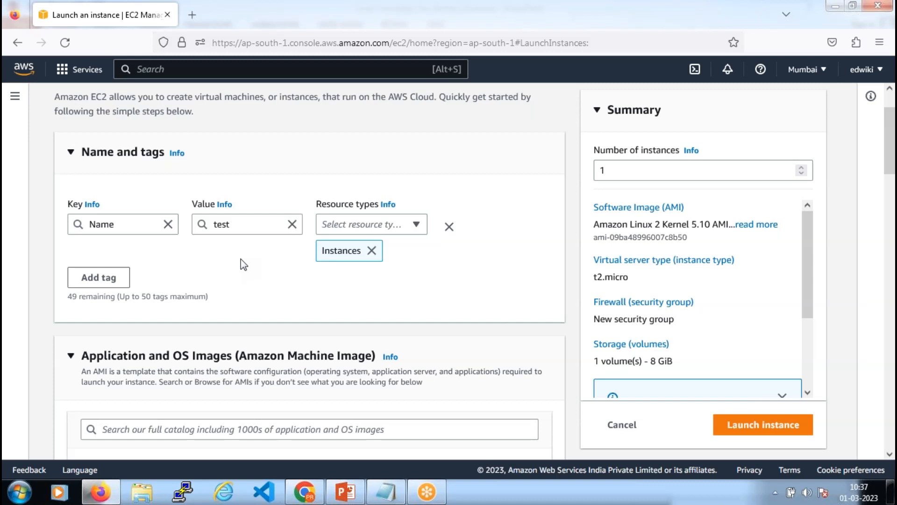
# Add a CreatedBy tag whose value is the creator's name
pyautogui.click(117, 279)
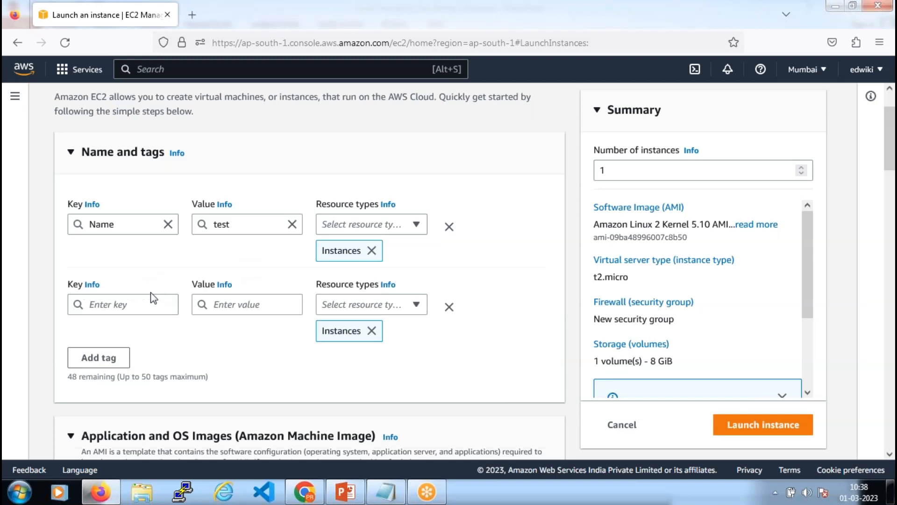
pyautogui.click(154, 303)
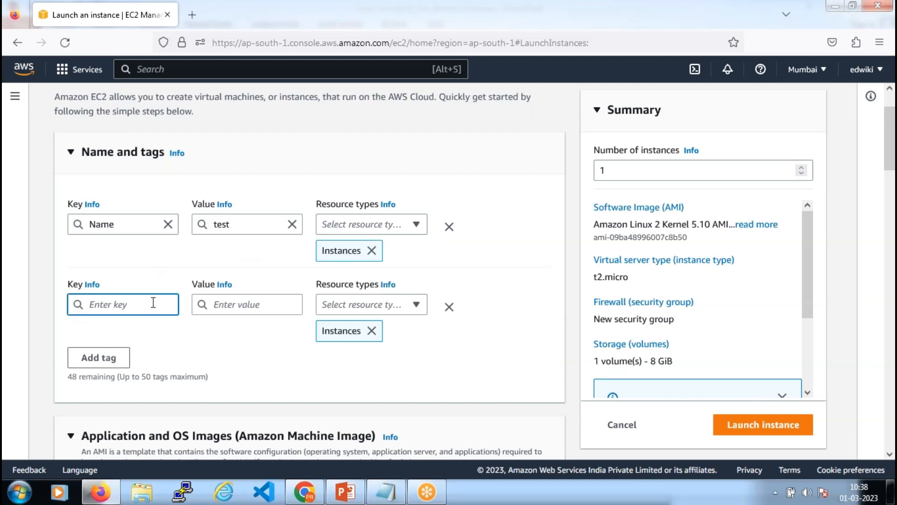
pyautogui.write('Cre')
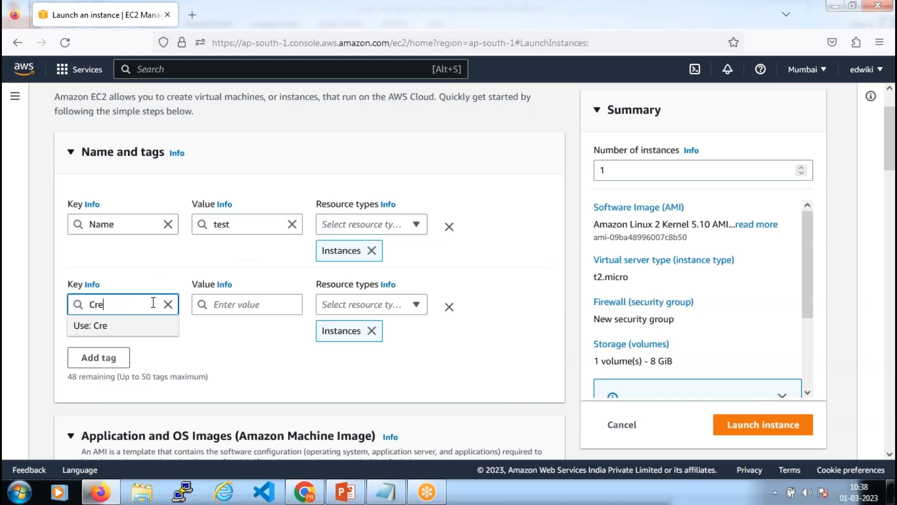
pyautogui.write('atedBy')
pyautogui.click(228, 308)
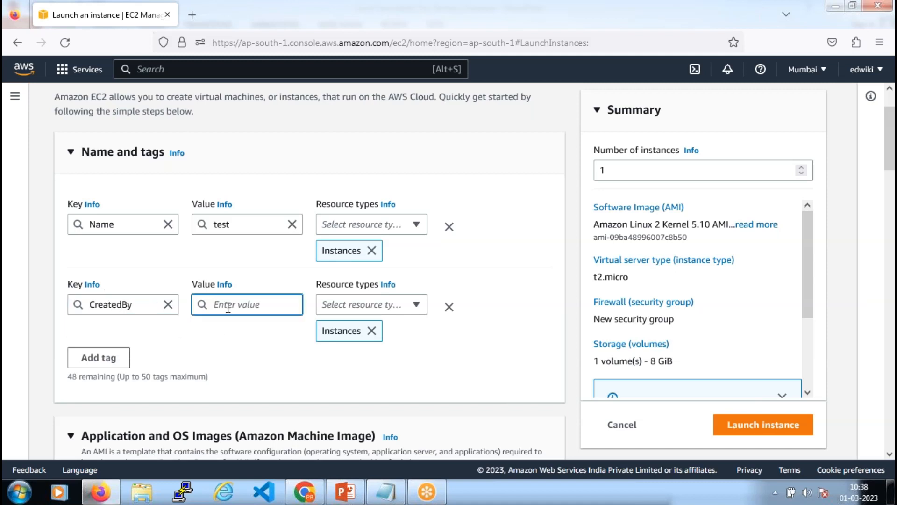
pyautogui.write('PRRe')
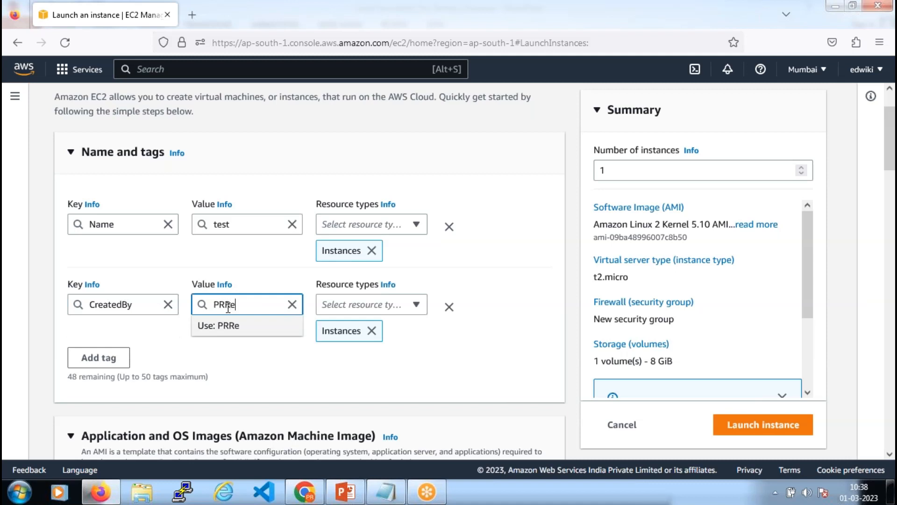
pyautogui.write('ddy')
# Add a Contact tag whose value is the contact e-mail address
pyautogui.click(106, 366)
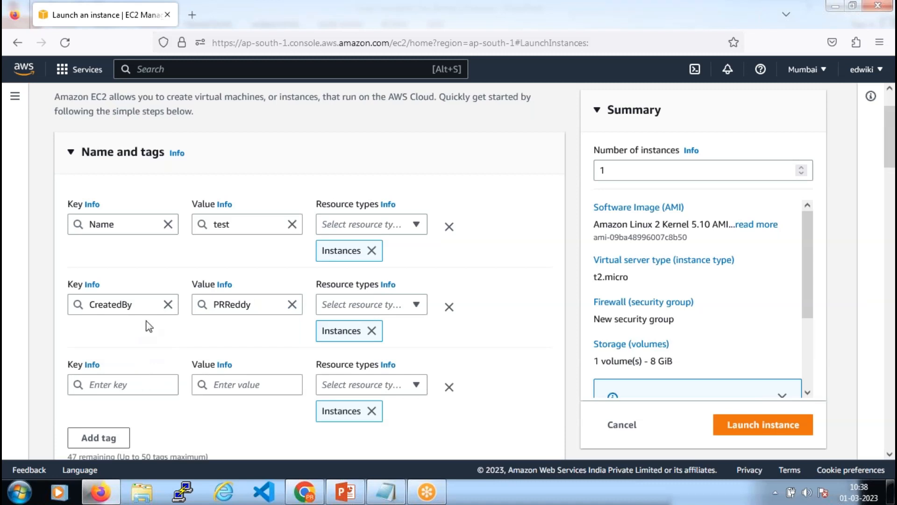
pyautogui.click(138, 380)
pyautogui.write('Contac')
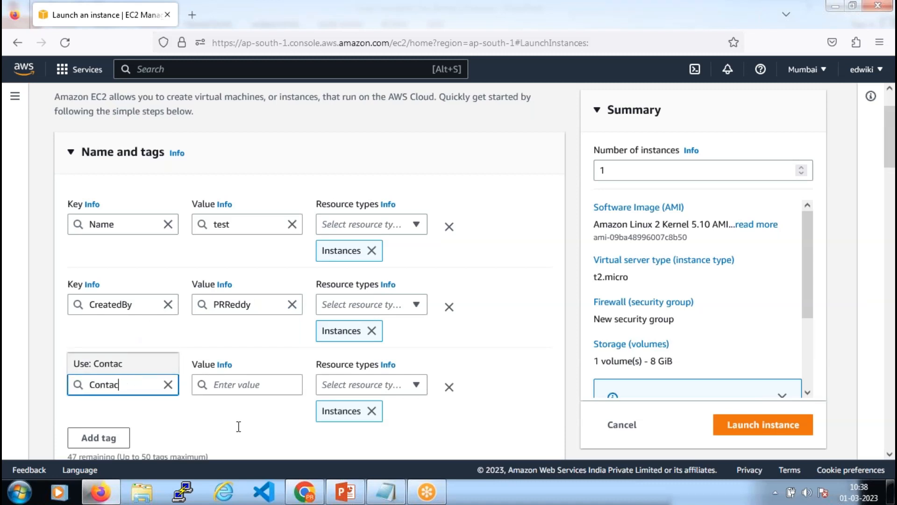
pyautogui.write('t')
pyautogui.press('Return')
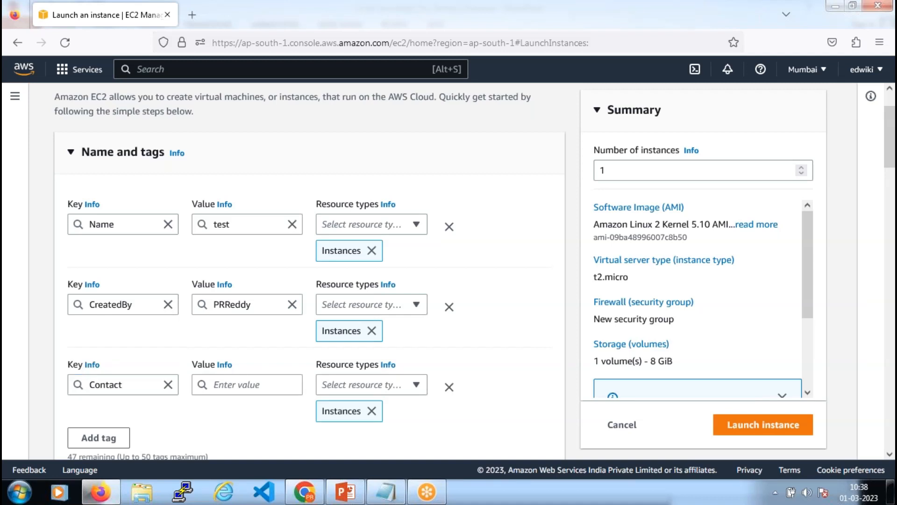
pyautogui.click(250, 385)
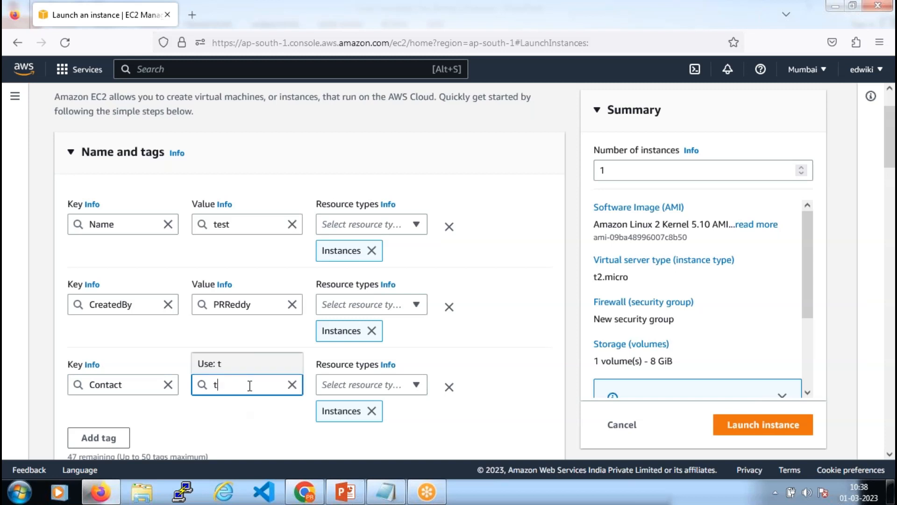
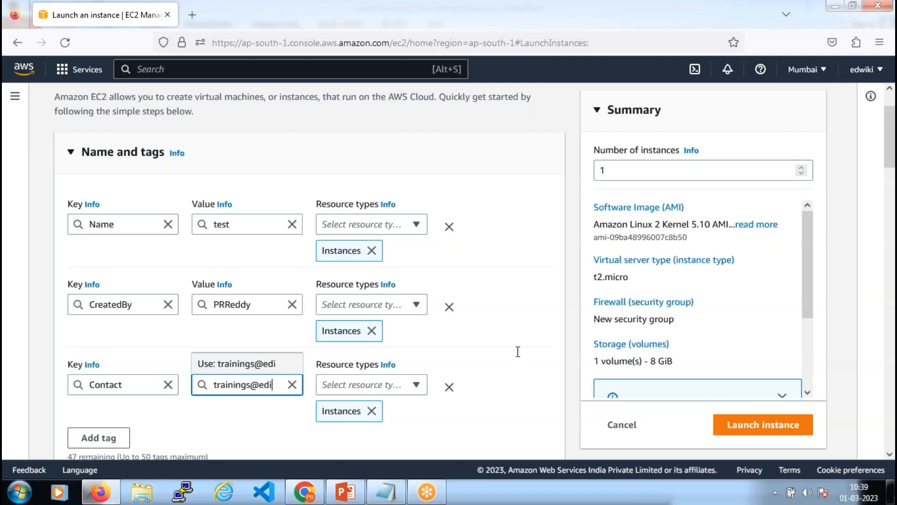
pyautogui.click(467, 306)
# Open the full AMI catalog and browse its 47 Quickstart AMIs, Amazon Linux 2 Kernel 5.10 first
pyautogui.scroll(-10, 425, 285)
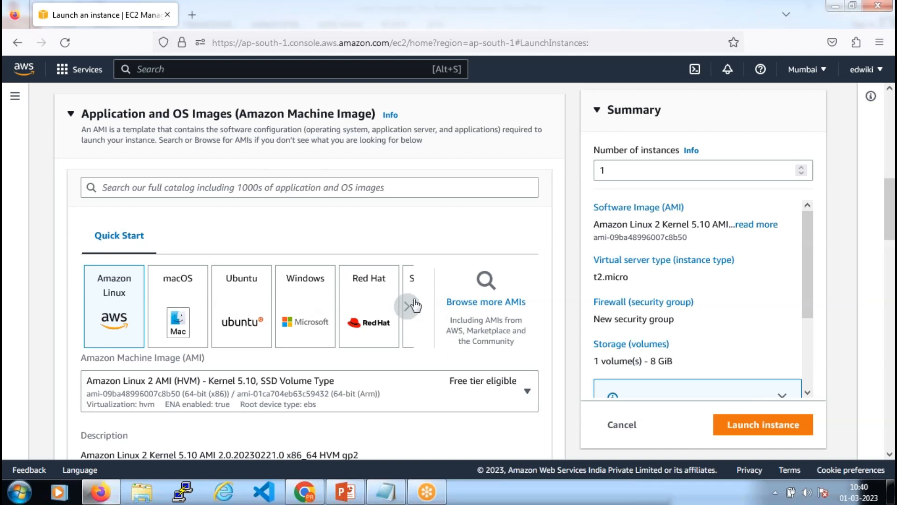
pyautogui.scroll(-2, 267, 179)
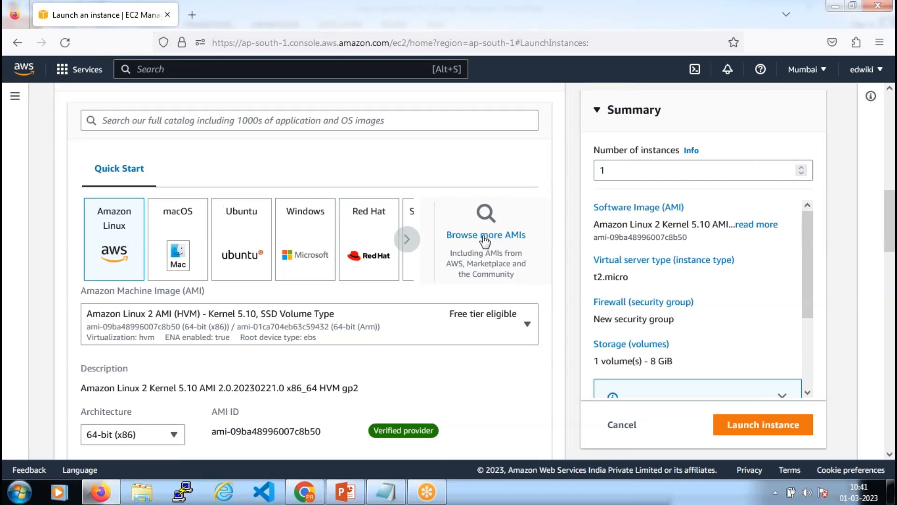
pyautogui.click(499, 239)
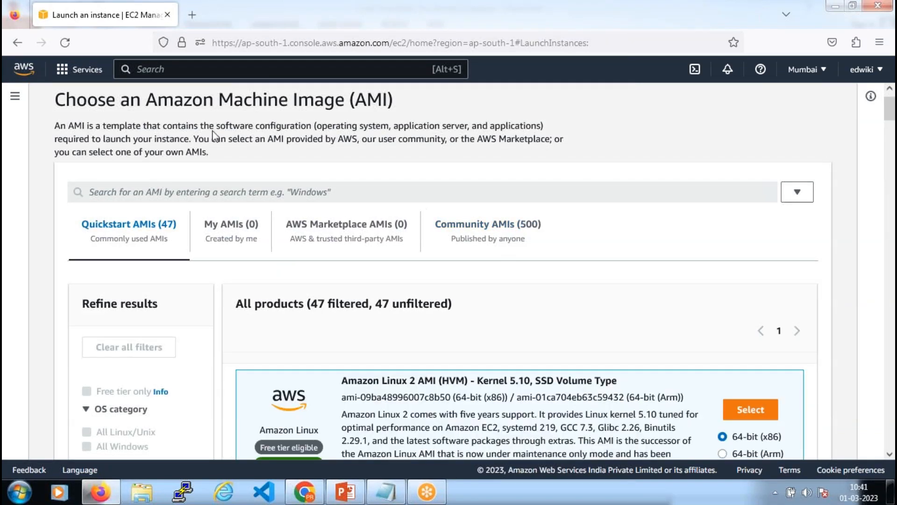
pyautogui.scroll(-3, 214, 135)
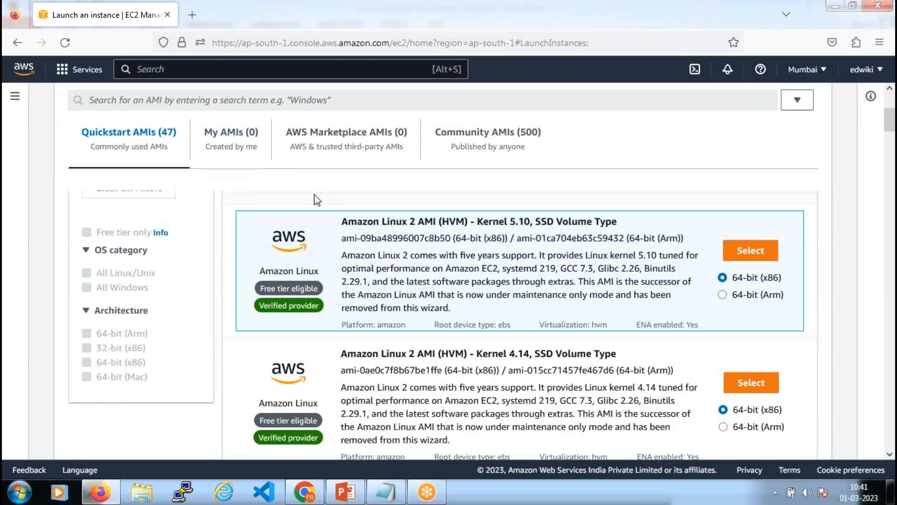
pyautogui.scroll(3, 317, 200)
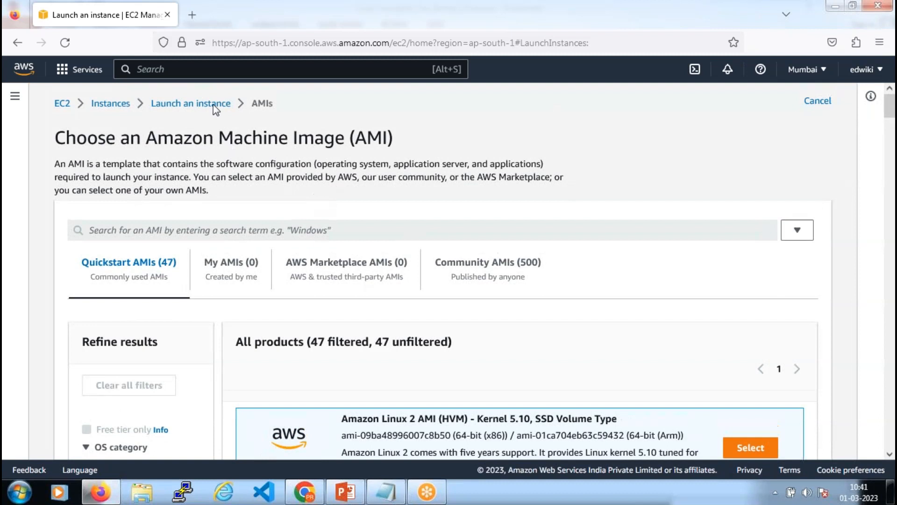
pyautogui.scroll(-3, 214, 104)
pyautogui.scroll(2, 227, 236)
pyautogui.scroll(2, 227, 238)
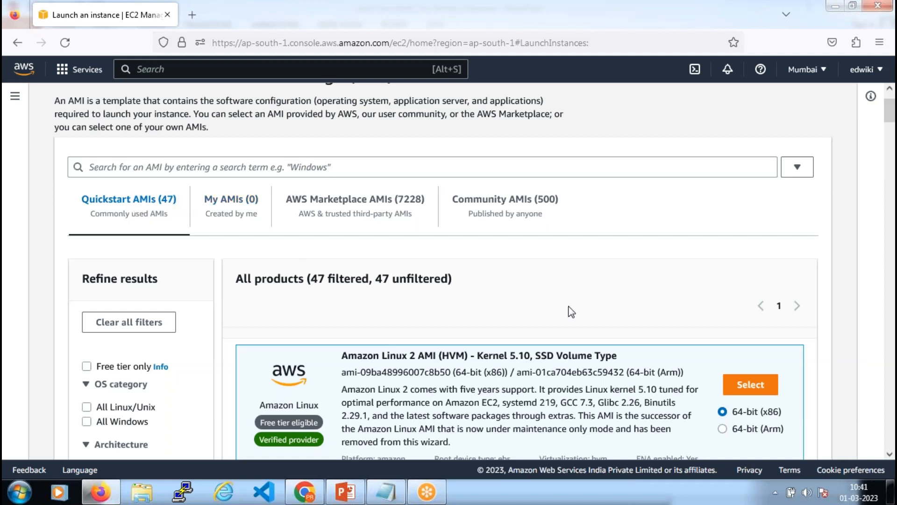
pyautogui.scroll(-3, 571, 312)
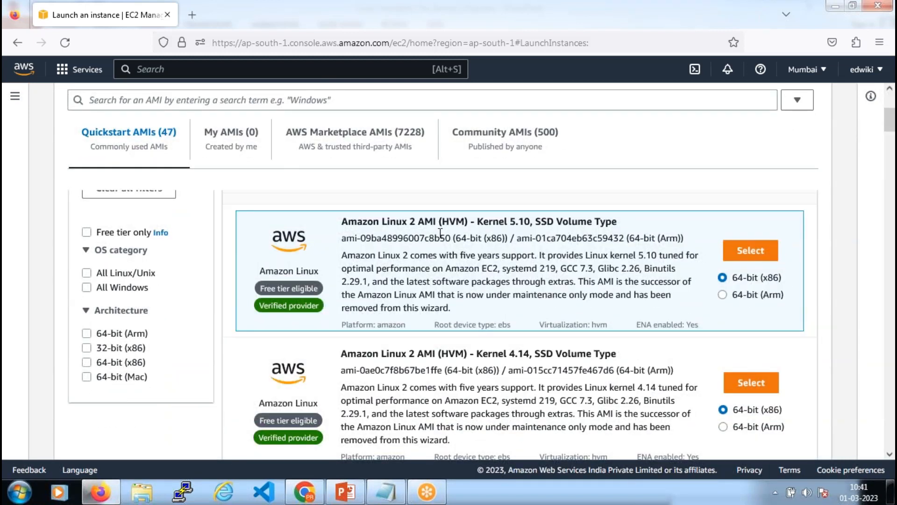
pyautogui.scroll(-6, 472, 272)
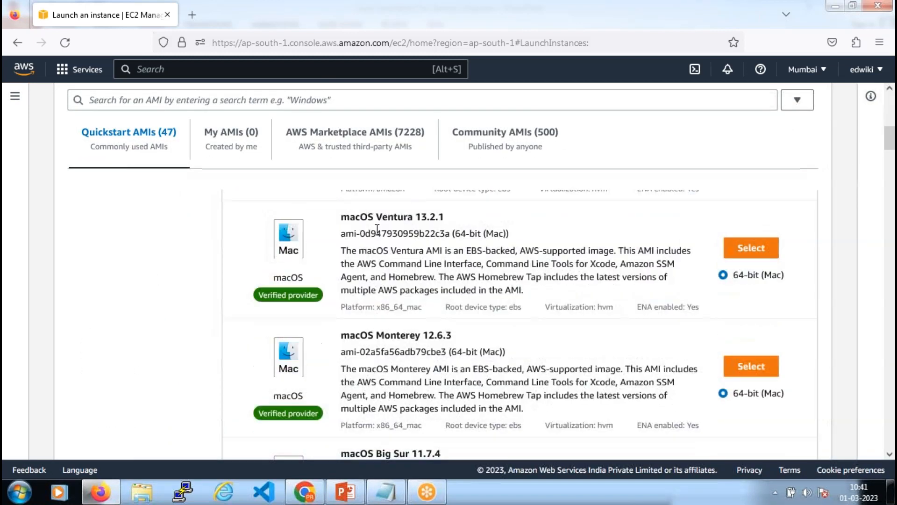
pyautogui.scroll(-5, 435, 260)
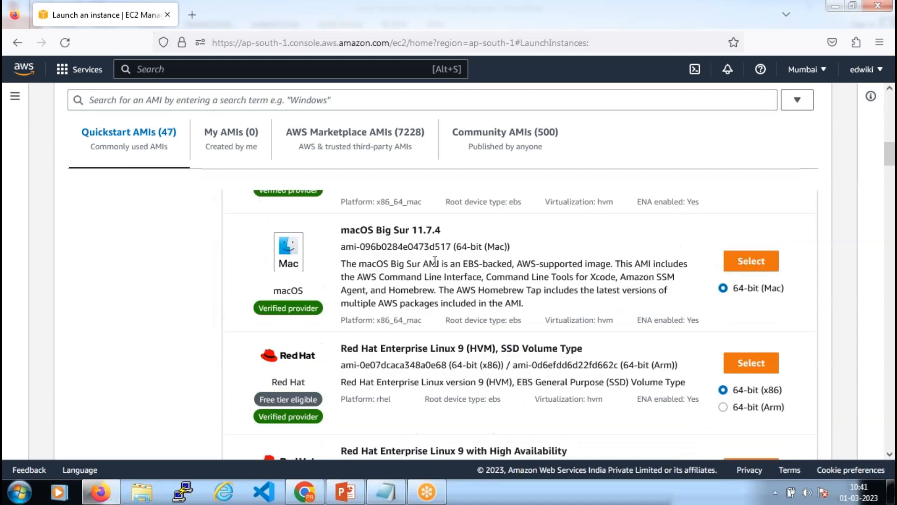
pyautogui.scroll(-1, 439, 290)
pyautogui.scroll(-10, 444, 318)
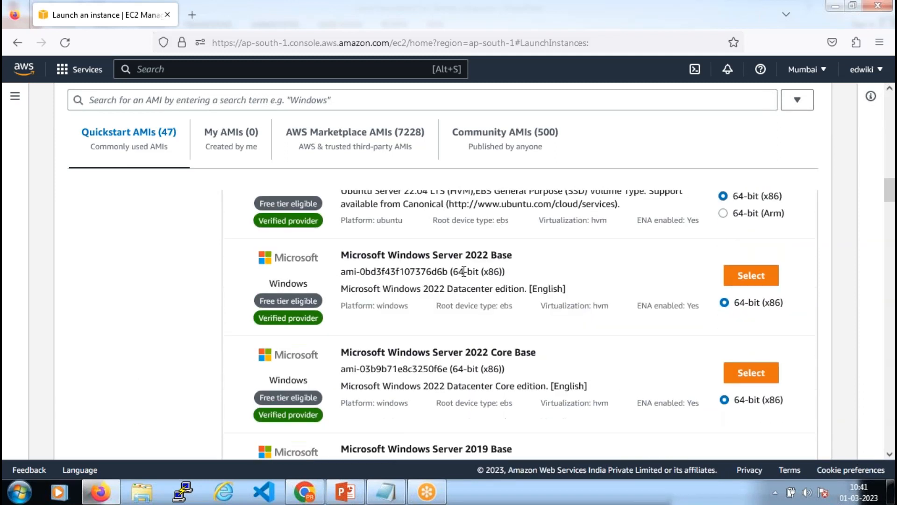
pyautogui.scroll(-10, 464, 271)
pyautogui.scroll(-1, 465, 278)
pyautogui.scroll(-8, 464, 278)
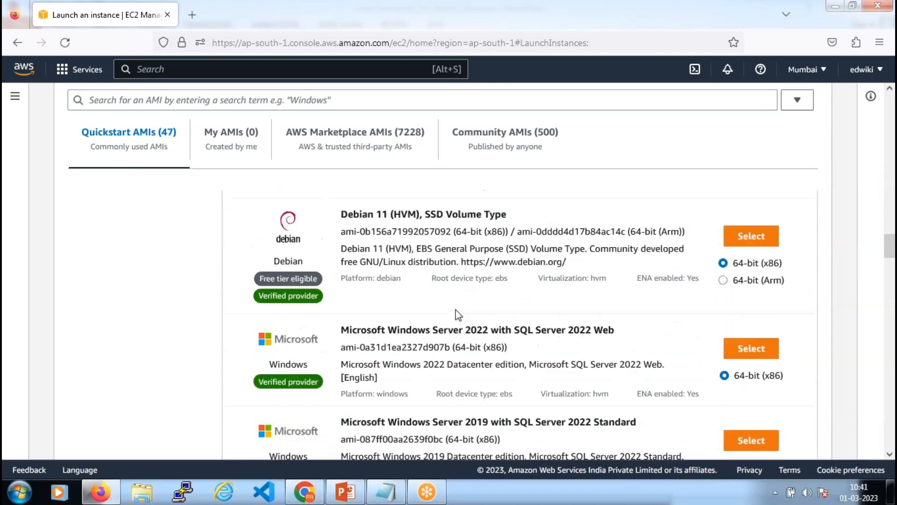
pyautogui.scroll(-8, 462, 316)
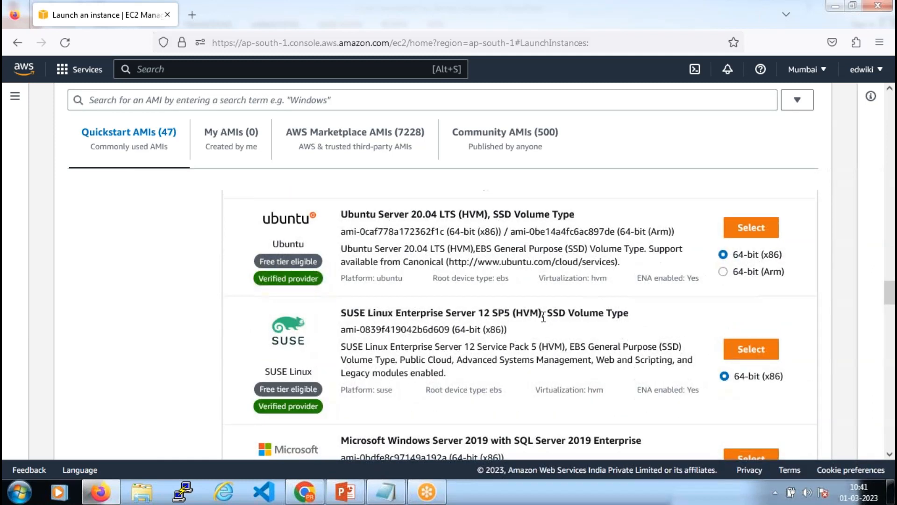
pyautogui.scroll(20, 544, 317)
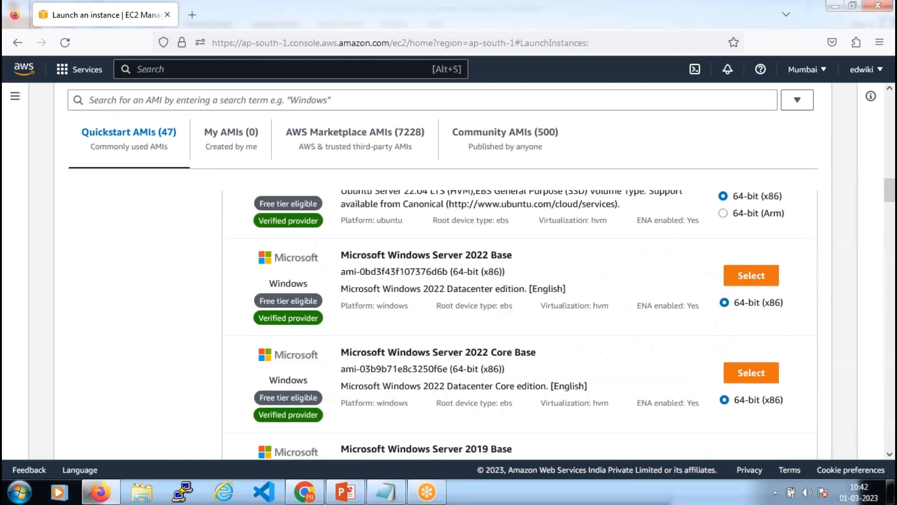
pyautogui.scroll(5, 518, 323)
pyautogui.scroll(6, 519, 323)
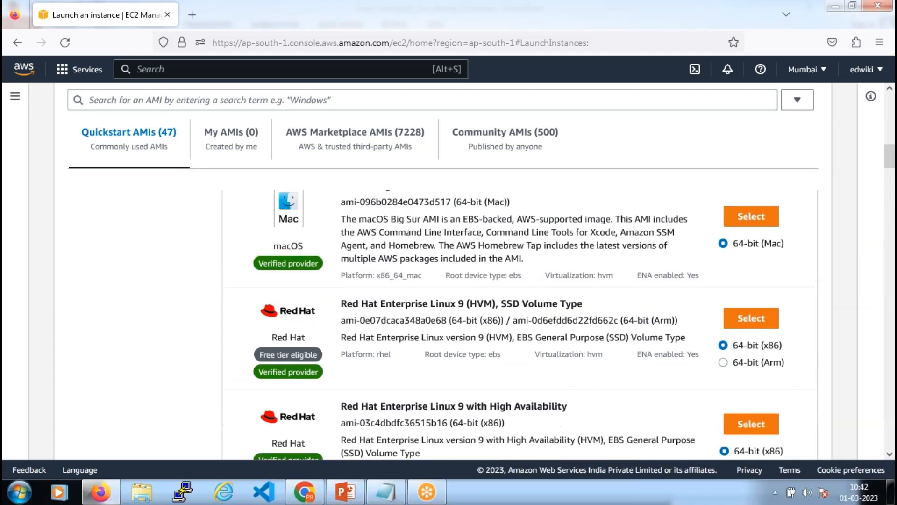
pyautogui.scroll(2, 519, 322)
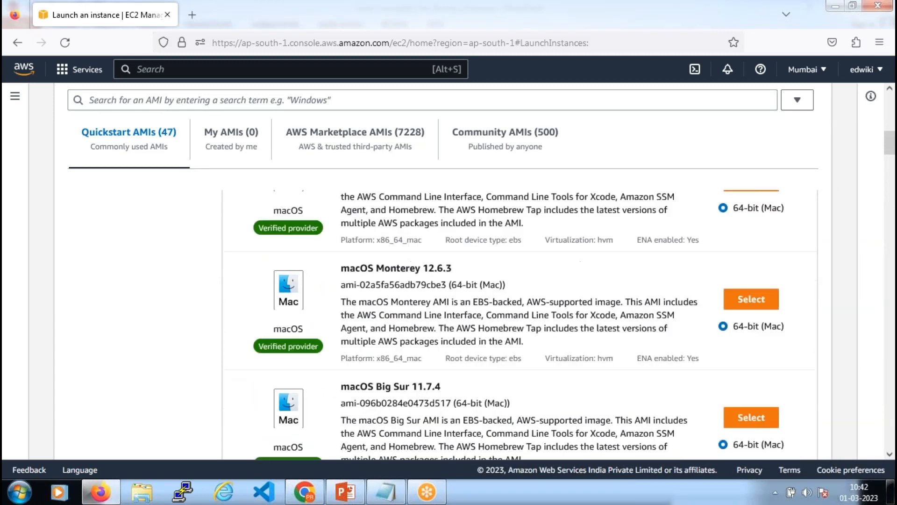
pyautogui.scroll(4, 519, 322)
pyautogui.scroll(3, 519, 323)
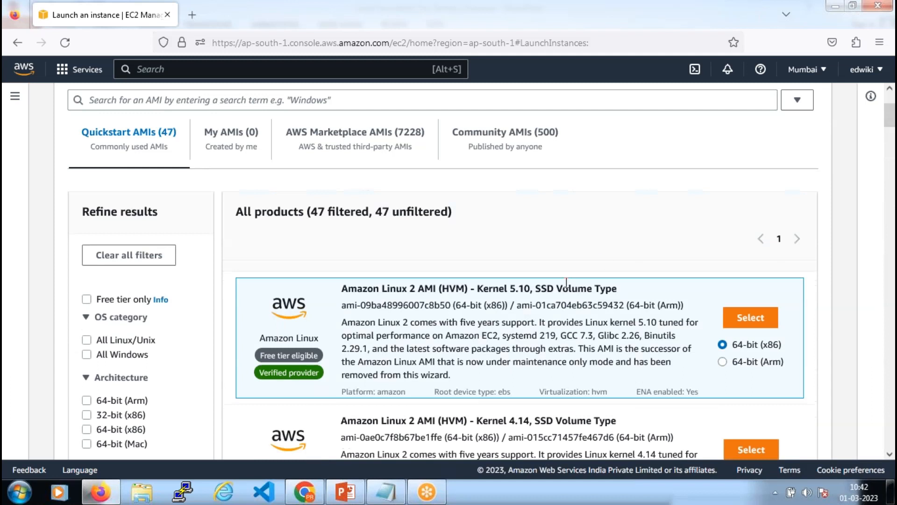
pyautogui.scroll(-1, 531, 360)
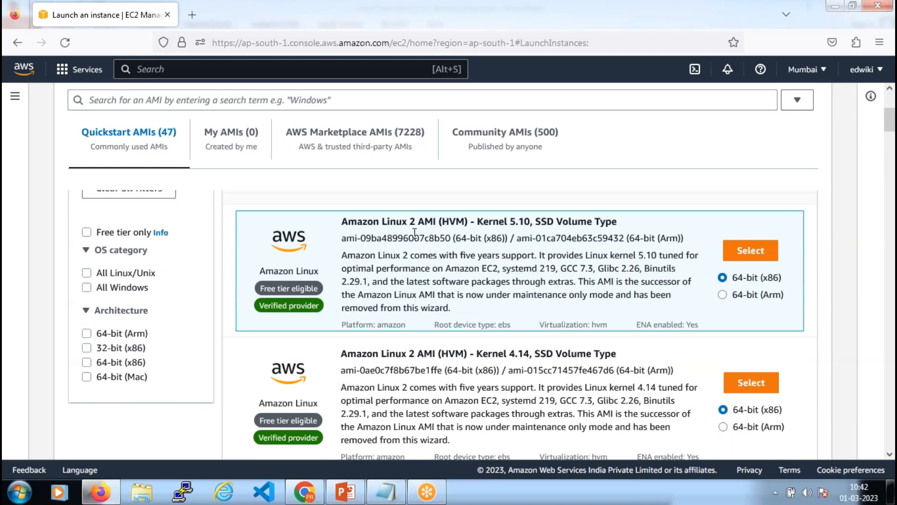
pyautogui.moveTo(342, 222); pyautogui.dragTo(472, 222)
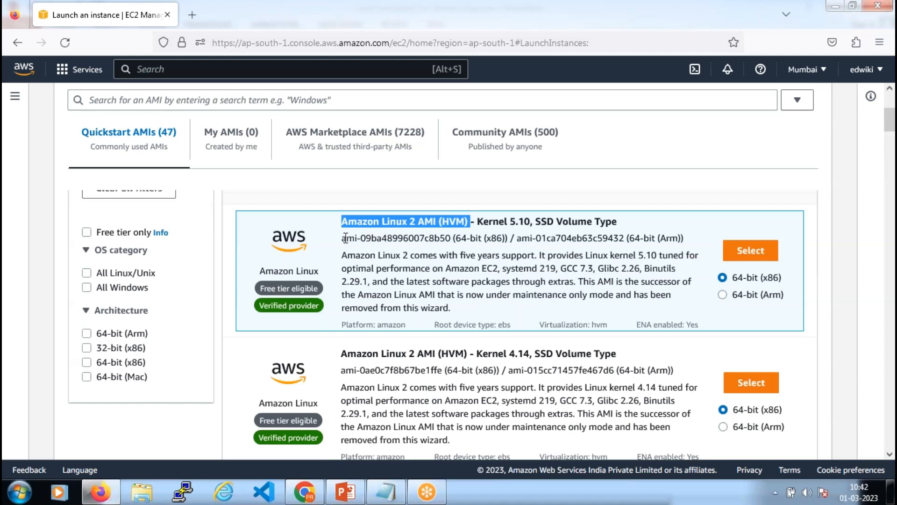
pyautogui.click(361, 240)
pyautogui.moveTo(341, 239); pyautogui.dragTo(450, 239)
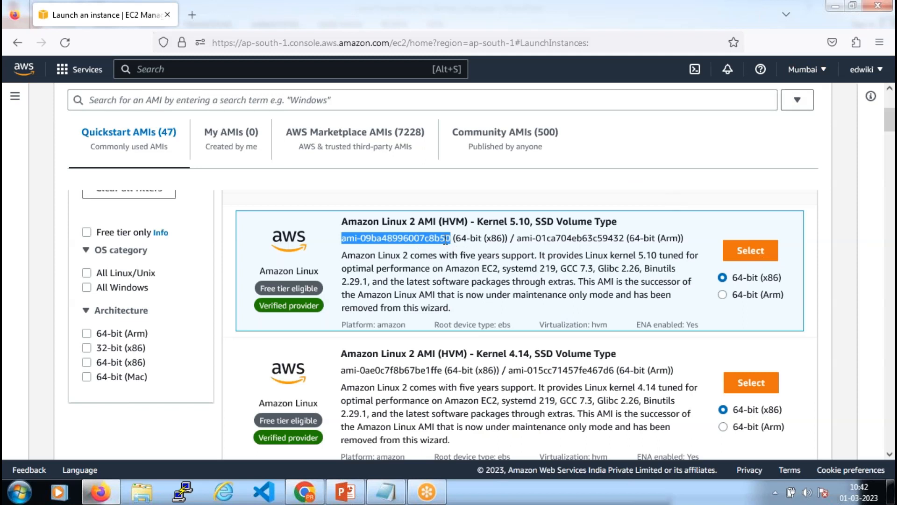
pyautogui.click(454, 238)
pyautogui.moveTo(451, 237); pyautogui.dragTo(342, 240)
pyautogui.moveTo(342, 255); pyautogui.dragTo(461, 307)
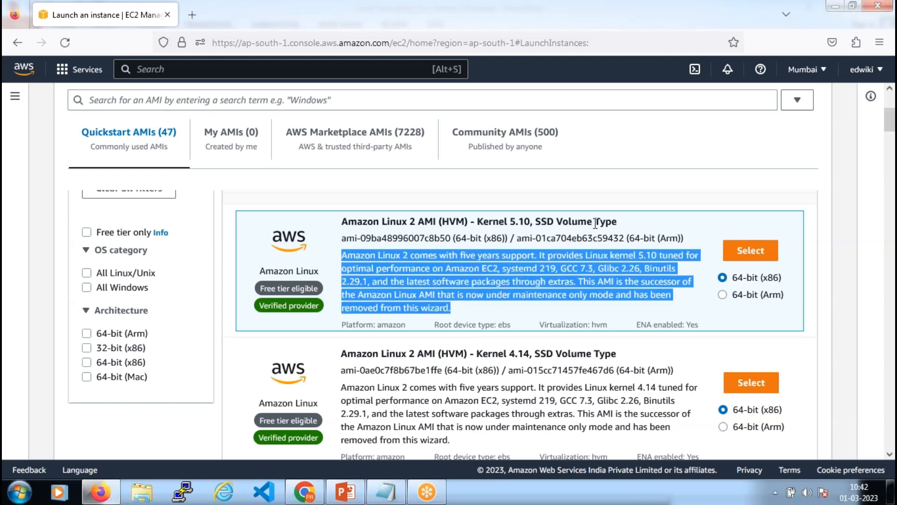
pyautogui.click(518, 271)
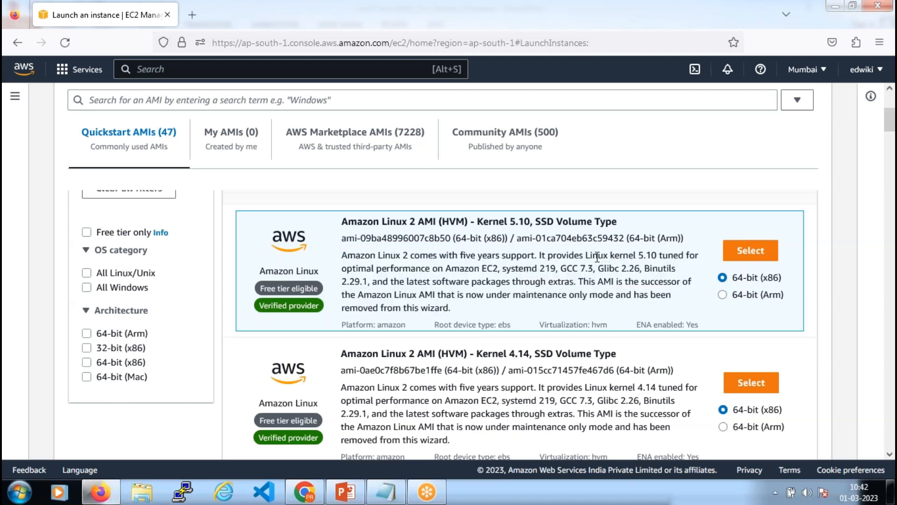
pyautogui.moveTo(587, 256); pyautogui.dragTo(571, 309)
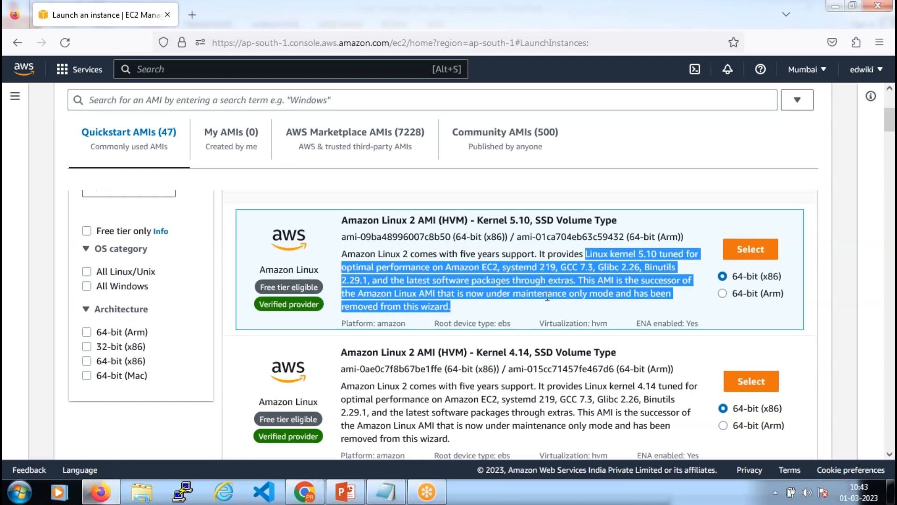
pyautogui.scroll(-2, 548, 296)
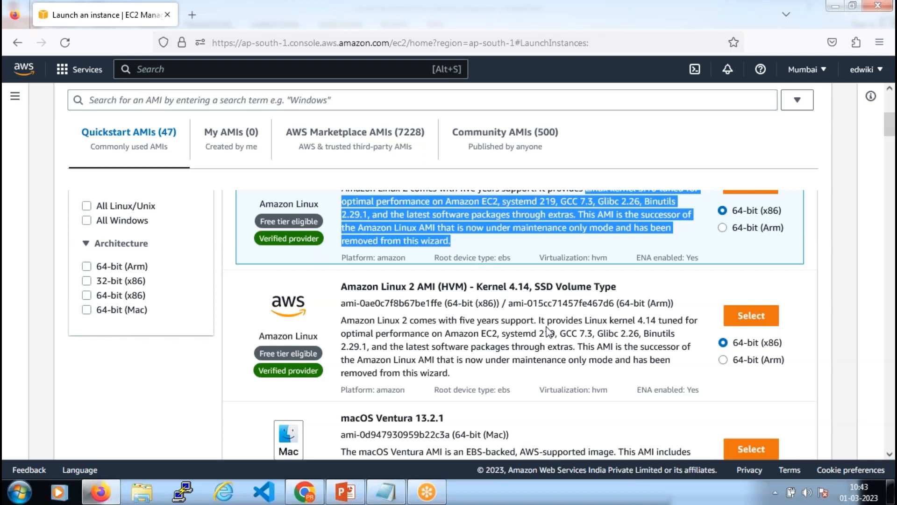
pyautogui.scroll(2, 550, 332)
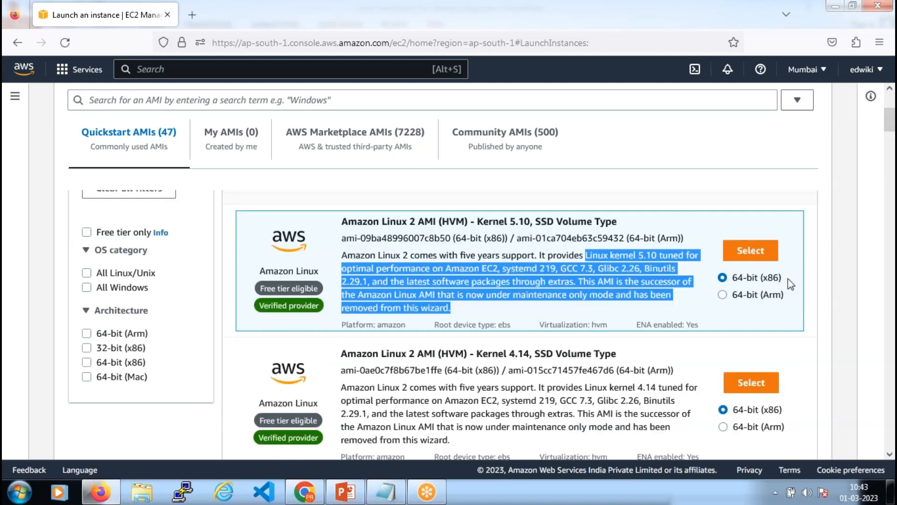
pyautogui.moveTo(785, 277); pyautogui.dragTo(763, 281)
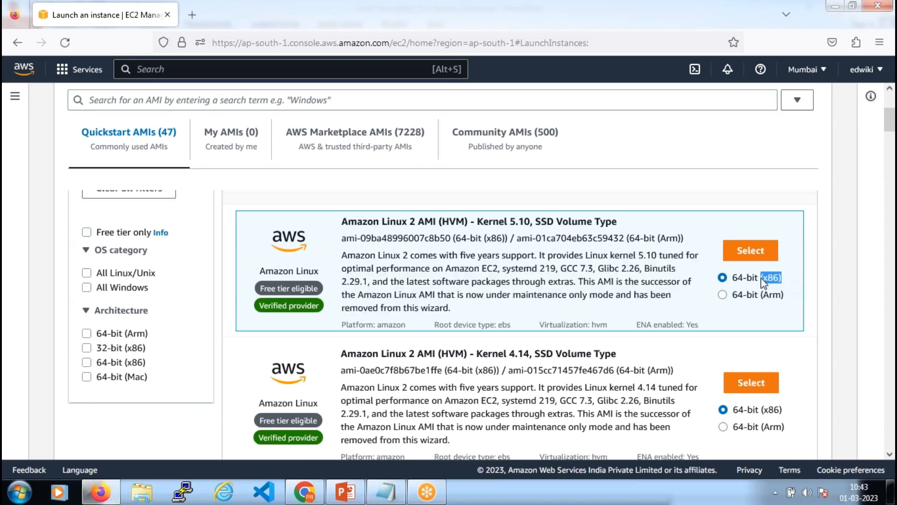
pyautogui.moveTo(760, 295); pyautogui.dragTo(792, 303)
pyautogui.moveTo(791, 278); pyautogui.dragTo(764, 302)
pyautogui.click(727, 294)
pyautogui.click(726, 279)
pyautogui.moveTo(761, 277); pyautogui.dragTo(789, 299)
pyautogui.scroll(3, 161, 289)
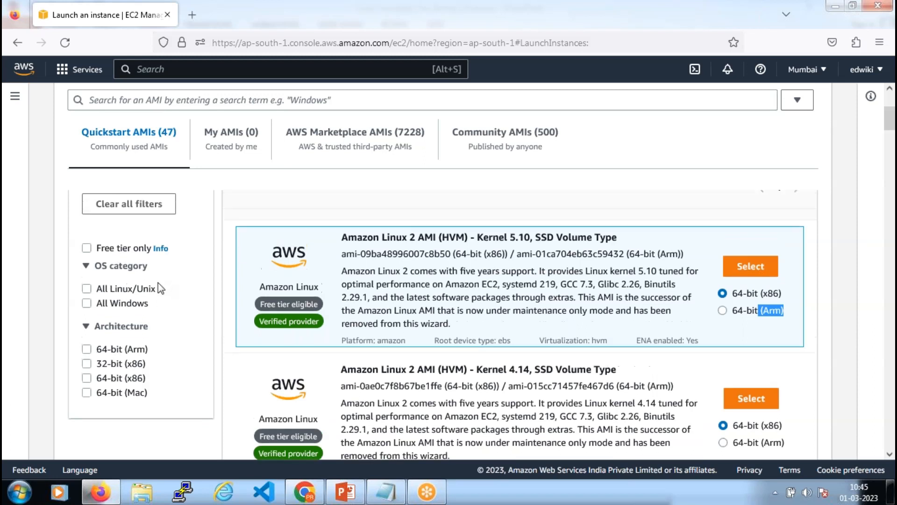
pyautogui.scroll(-3, 184, 281)
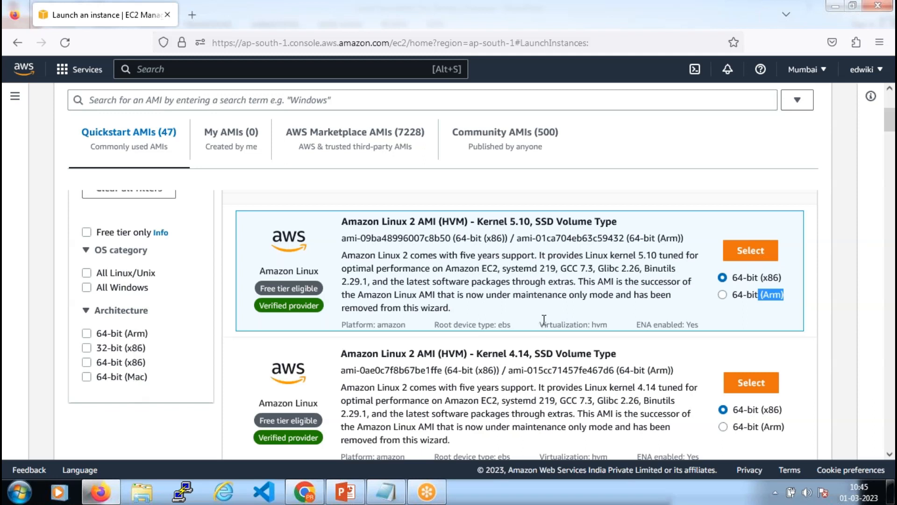
pyautogui.scroll(-15, 544, 320)
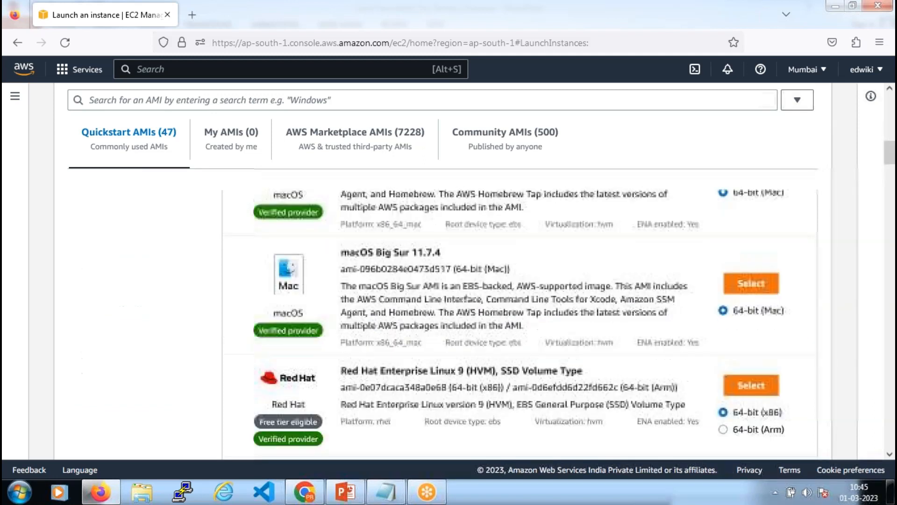
pyautogui.scroll(-4, 544, 326)
pyautogui.scroll(10, 544, 326)
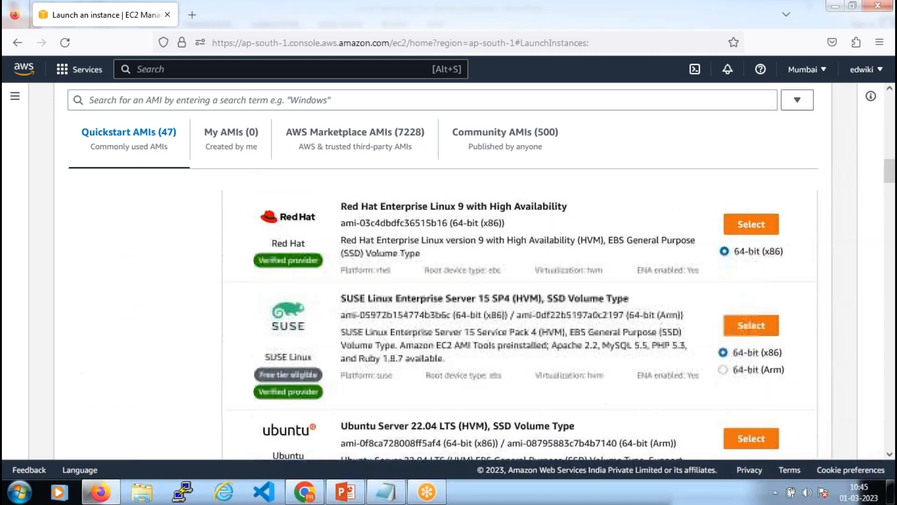
pyautogui.scroll(8, 545, 327)
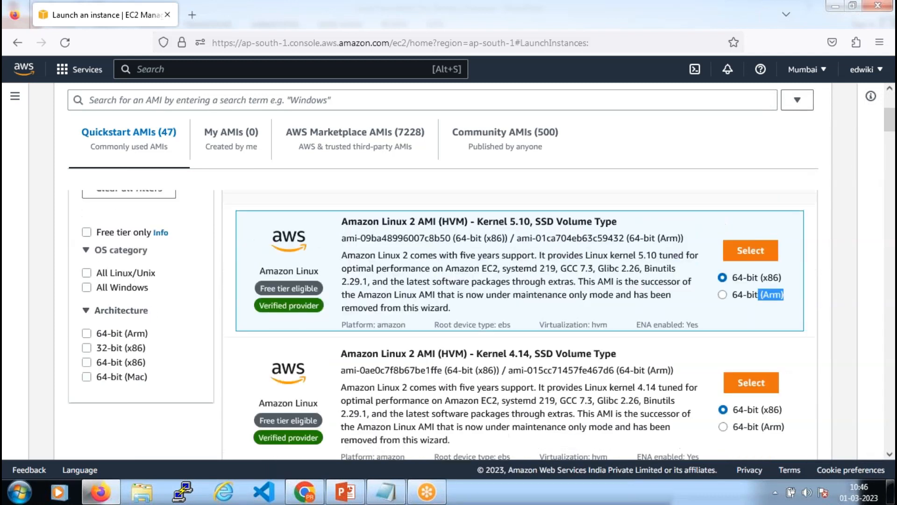
pyautogui.scroll(2, 127, 330)
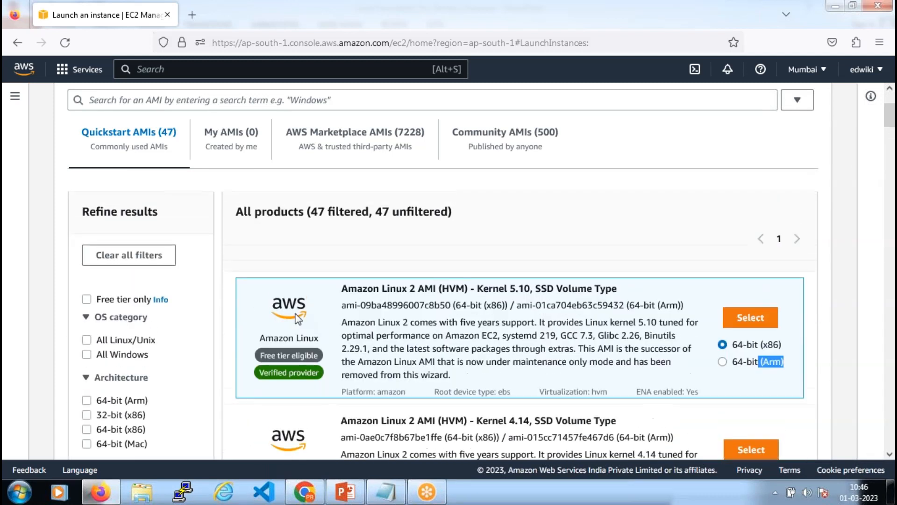
pyautogui.scroll(2, 469, 335)
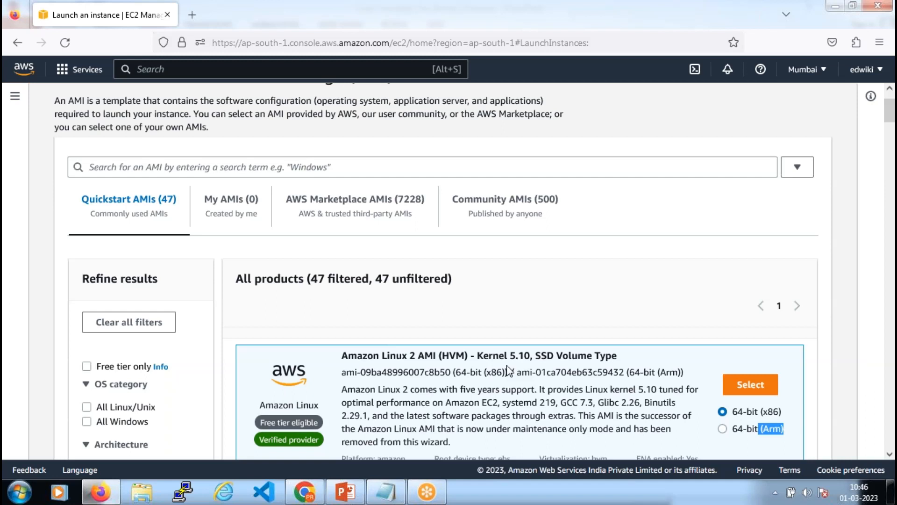
pyautogui.scroll(-10, 508, 371)
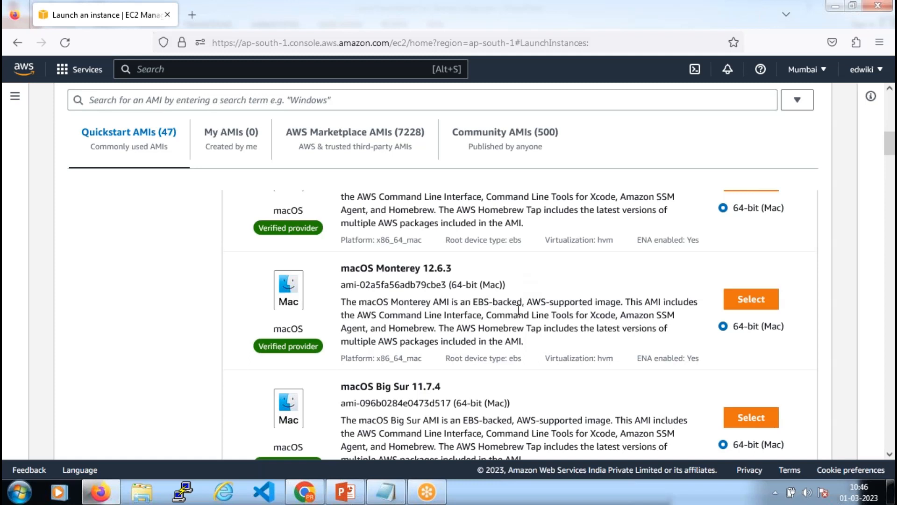
pyautogui.scroll(1, 518, 306)
pyautogui.scroll(10, 516, 310)
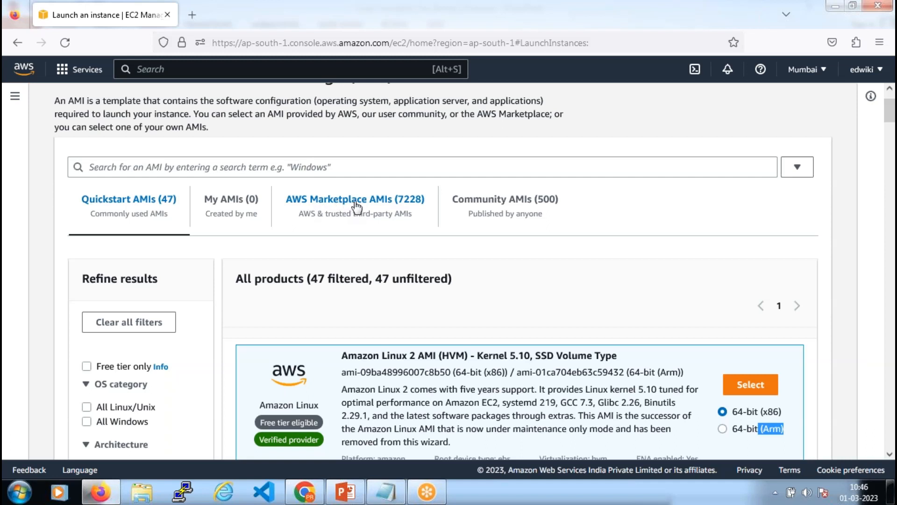
pyautogui.click(409, 214)
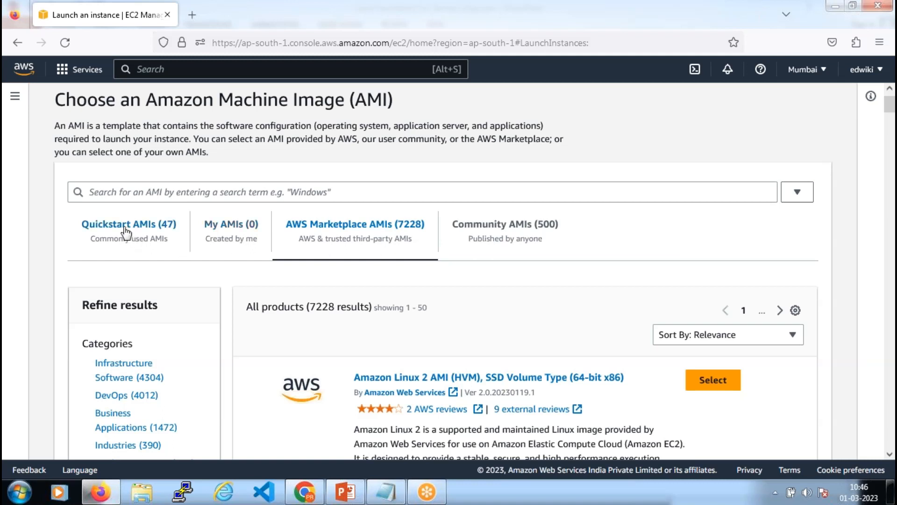
pyautogui.click(126, 229)
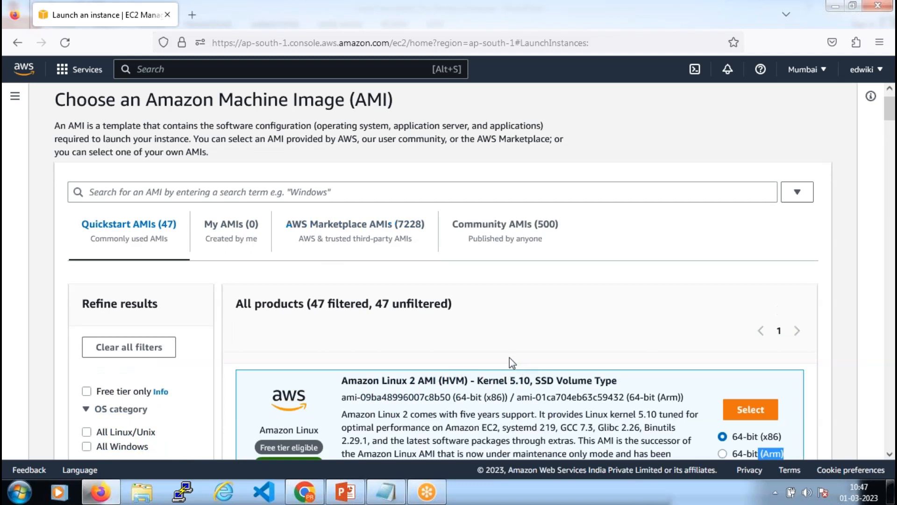
pyautogui.scroll(-4, 510, 358)
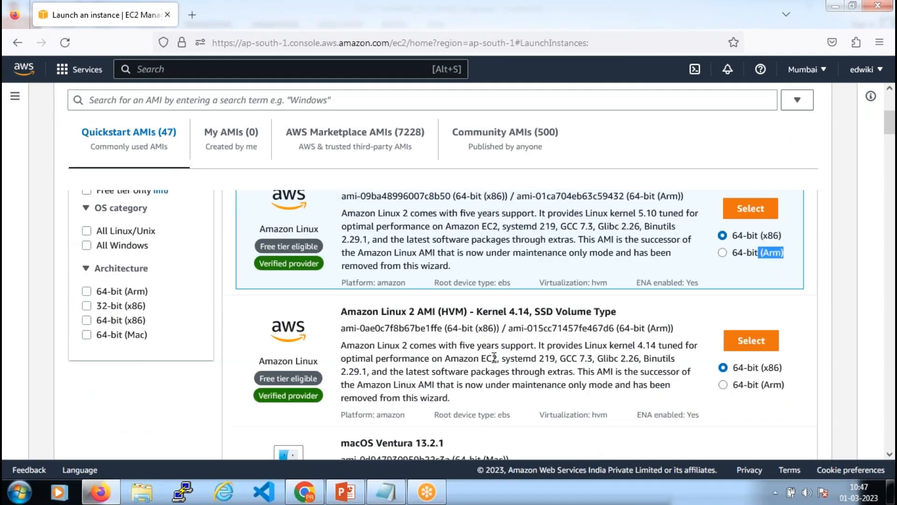
pyautogui.scroll(-3, 494, 357)
pyautogui.scroll(1, 299, 297)
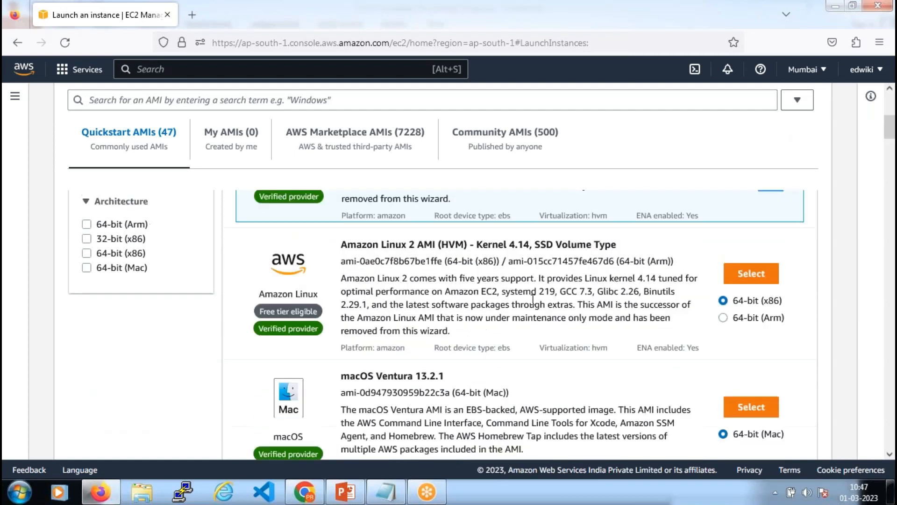
pyautogui.scroll(-2, 532, 299)
pyautogui.scroll(7, 472, 293)
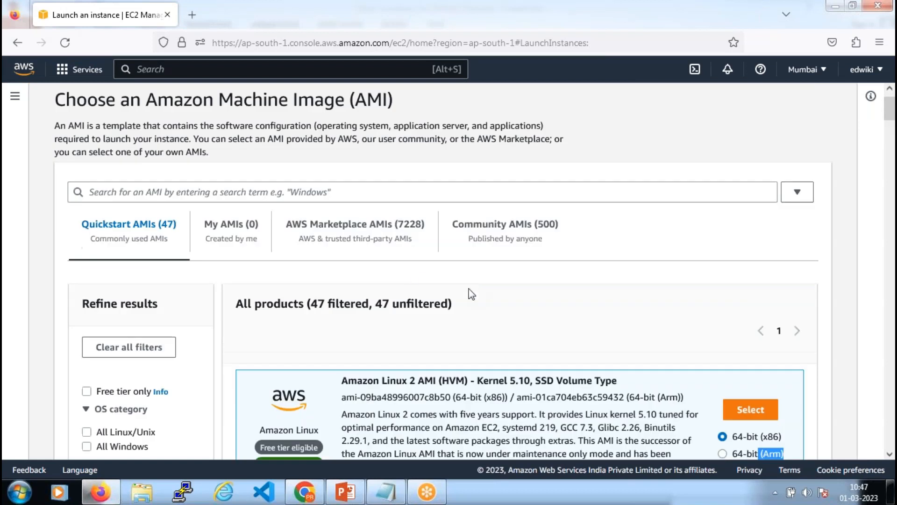
pyautogui.click(344, 232)
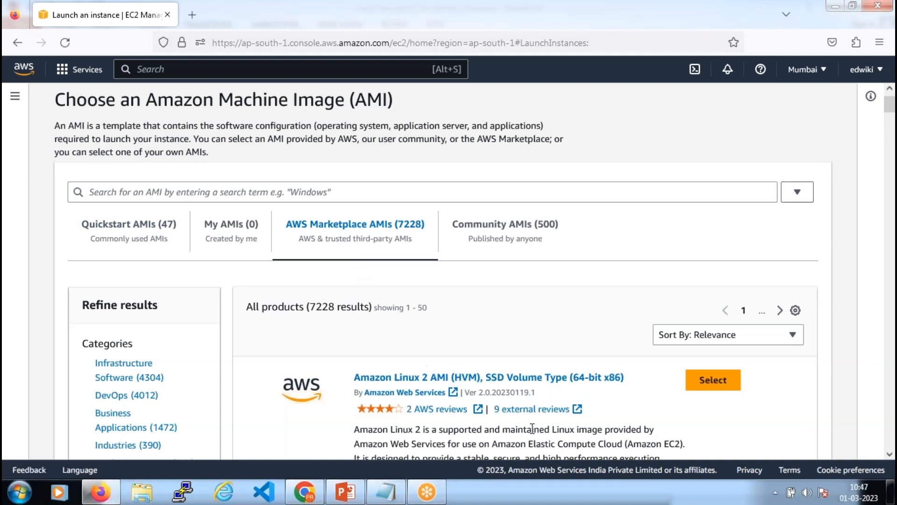
# Scroll through the 7228 AWS Marketplace AMI results
pyautogui.scroll(-5, 530, 429)
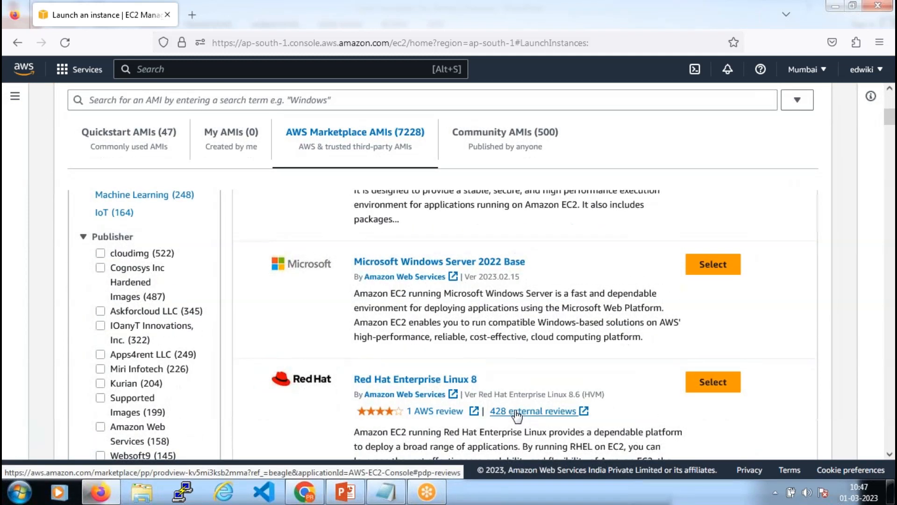
pyautogui.scroll(-9, 517, 415)
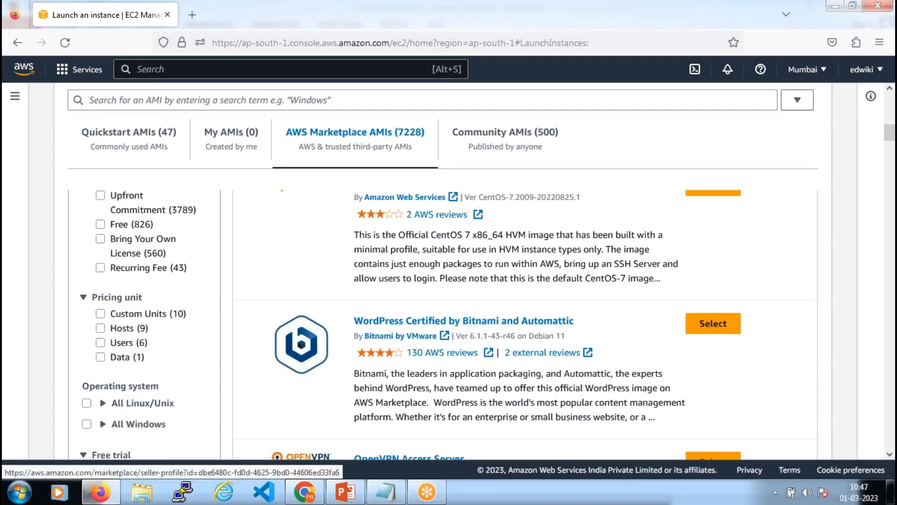
pyautogui.scroll(-1, 422, 336)
pyautogui.scroll(-3, 418, 343)
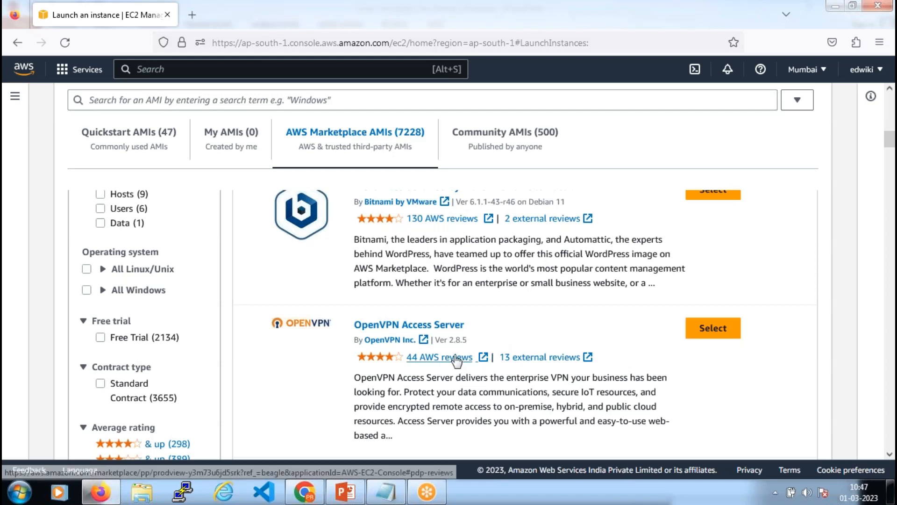
pyautogui.scroll(-1, 457, 361)
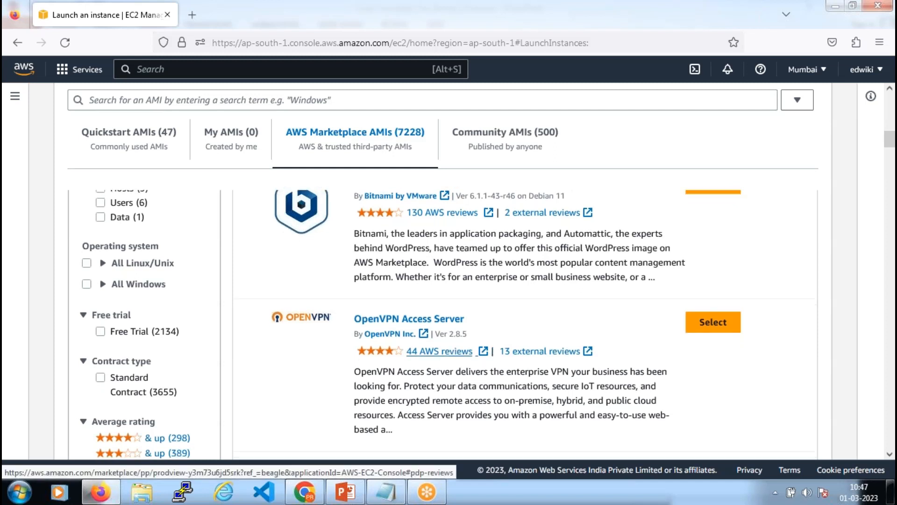
pyautogui.scroll(-3, 440, 350)
pyautogui.scroll(-10, 455, 298)
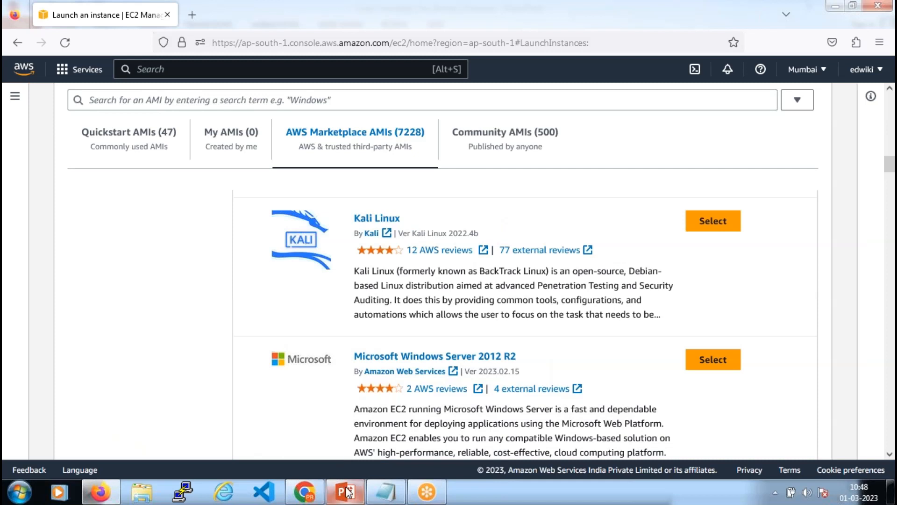
# Switch to PowerPoint and show the 'Infrastructure vs. Application' slide
pyautogui.moveTo(348, 492)
pyautogui.click(336, 411)
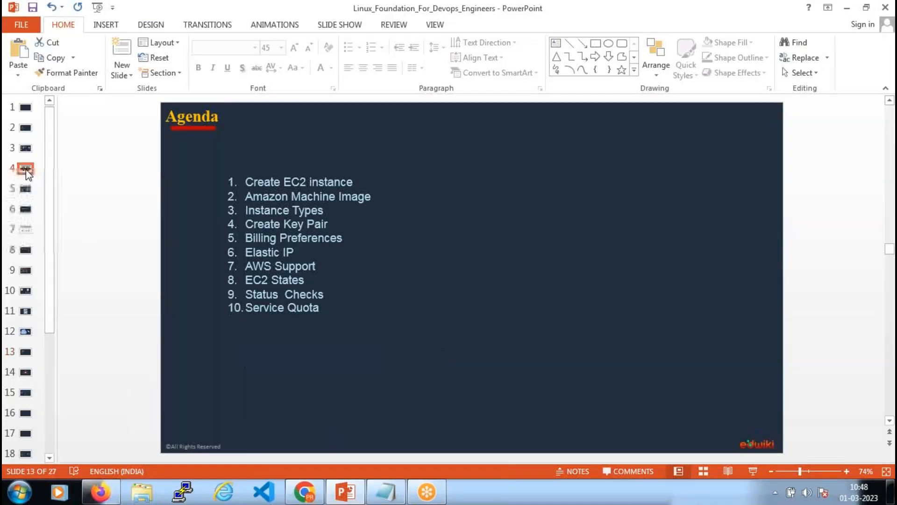
pyautogui.click(25, 148)
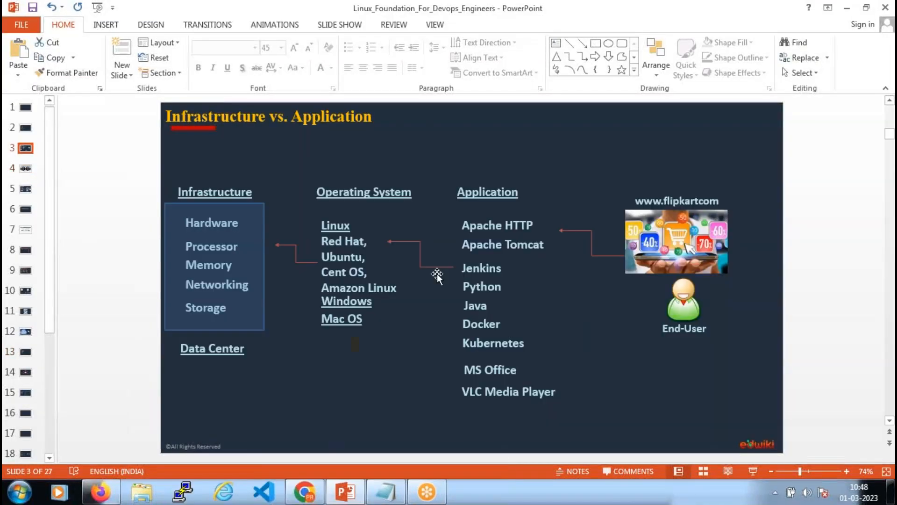
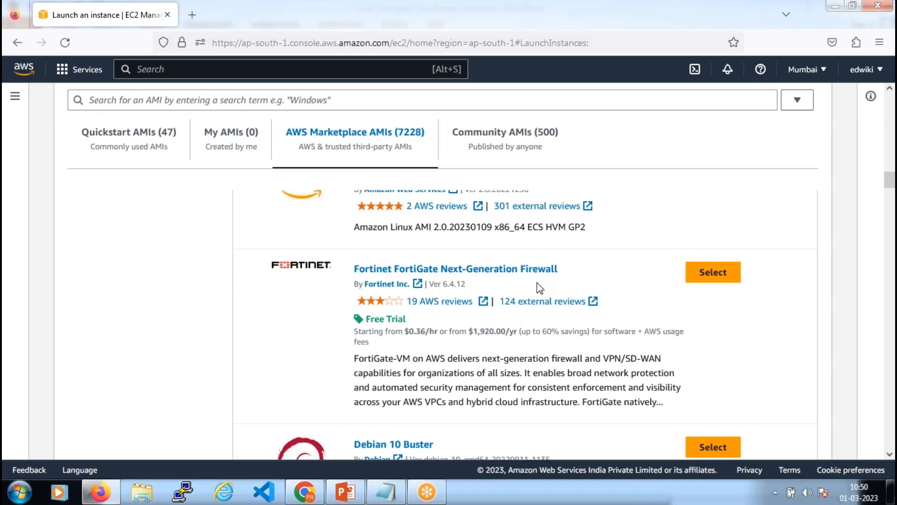
# Highlight the Fortinet FortiGate and Netgate pfSense listing titles in the Marketplace results
pyautogui.scroll(-2, 537, 282)
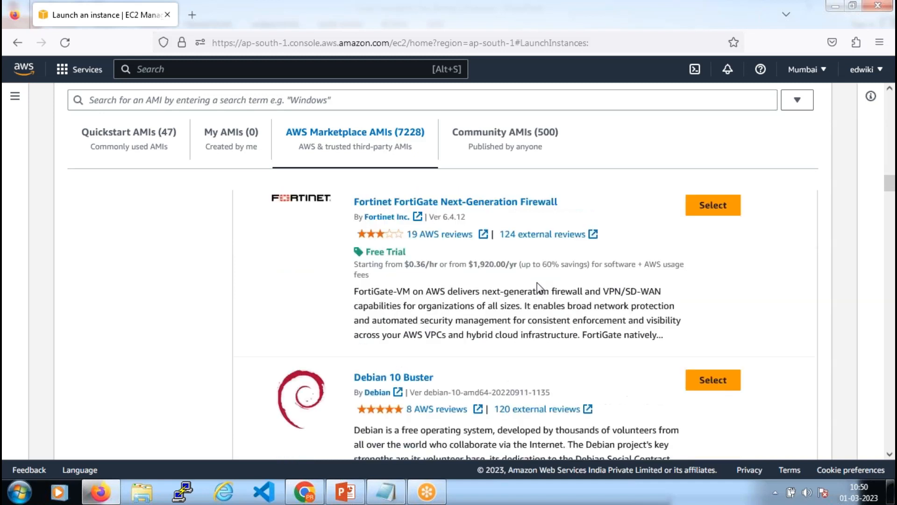
pyautogui.moveTo(560, 202); pyautogui.dragTo(354, 204)
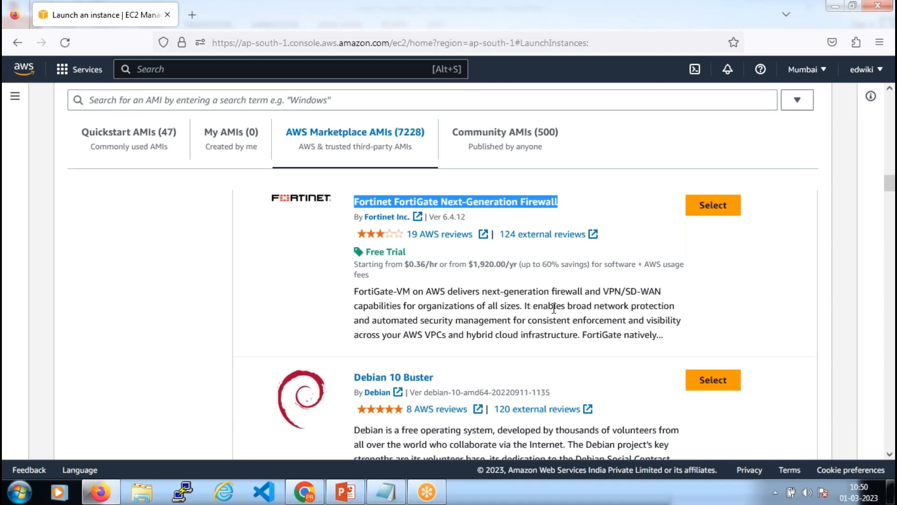
pyautogui.scroll(-10, 554, 308)
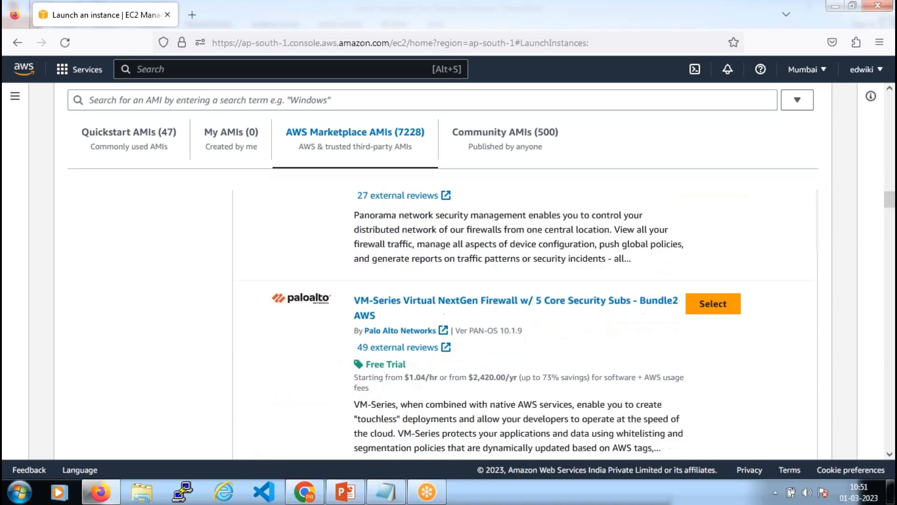
pyautogui.scroll(-15, 507, 324)
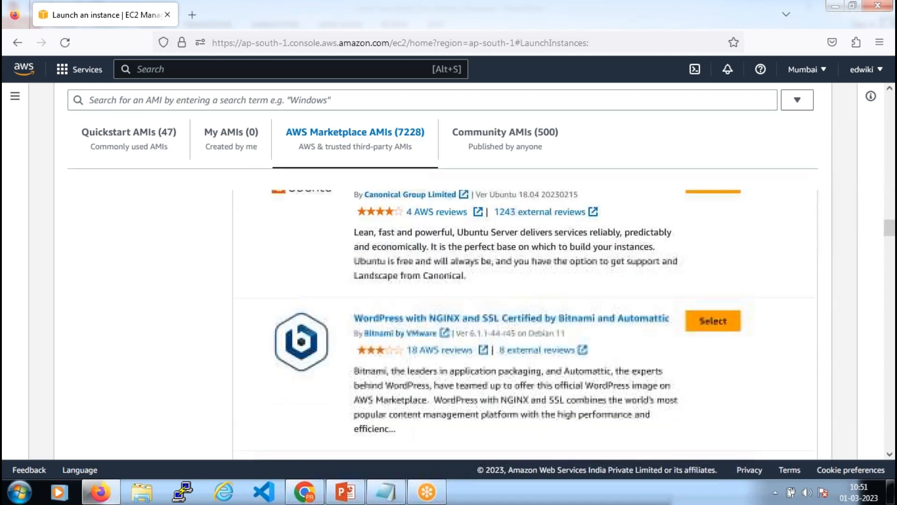
pyautogui.scroll(-12, 550, 304)
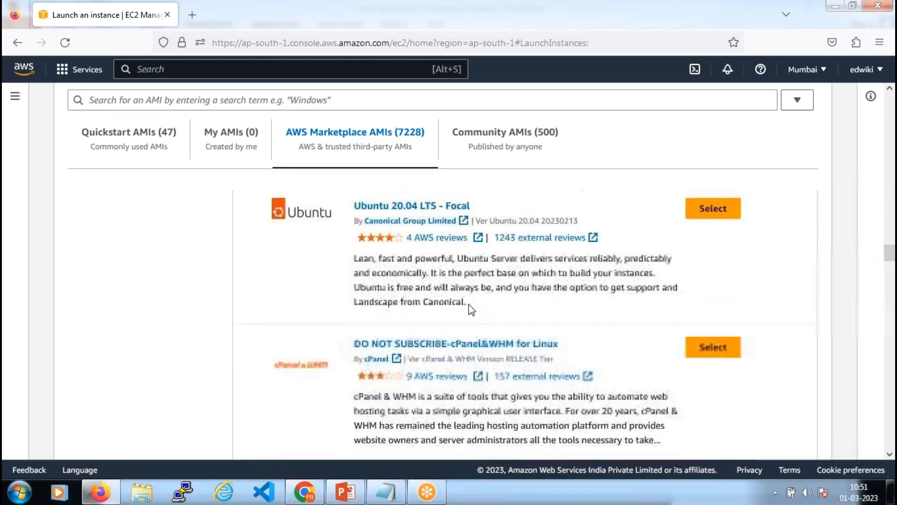
pyautogui.scroll(-3, 374, 318)
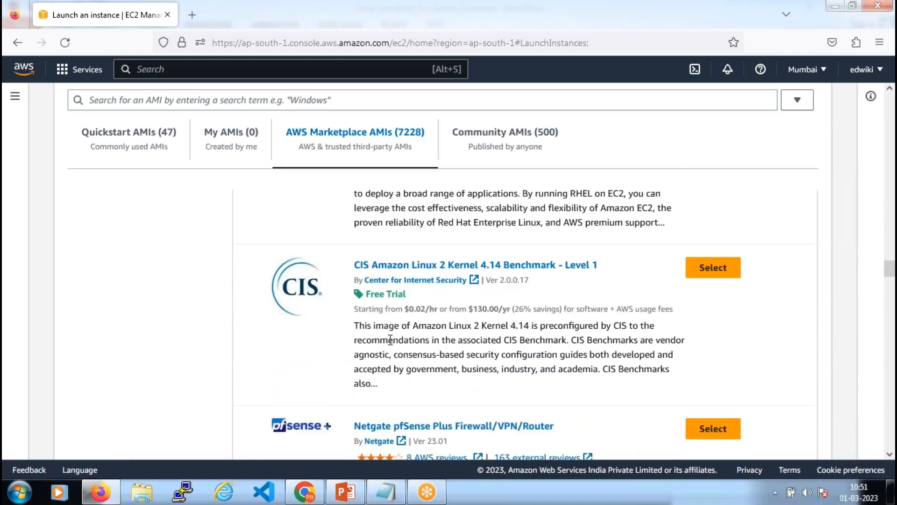
pyautogui.scroll(-2, 290, 322)
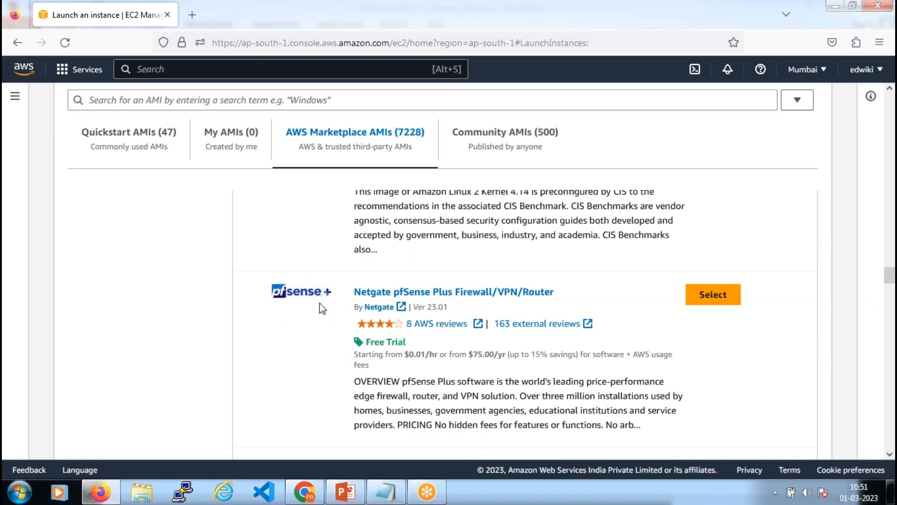
pyautogui.moveTo(553, 292); pyautogui.dragTo(358, 296)
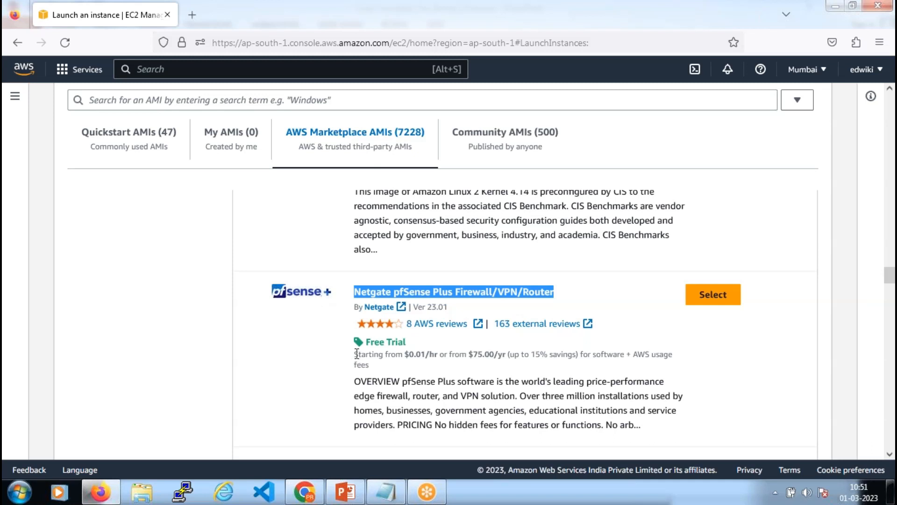
# Point out pfSense's hourly and yearly prices, its Free Trial label and the CIS pricing line
pyautogui.moveTo(355, 354); pyautogui.dragTo(574, 371)
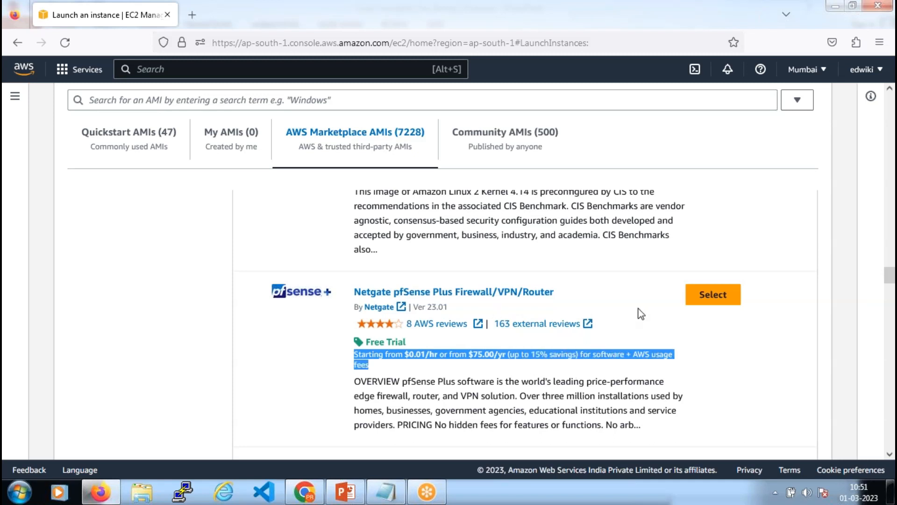
pyautogui.click(456, 381)
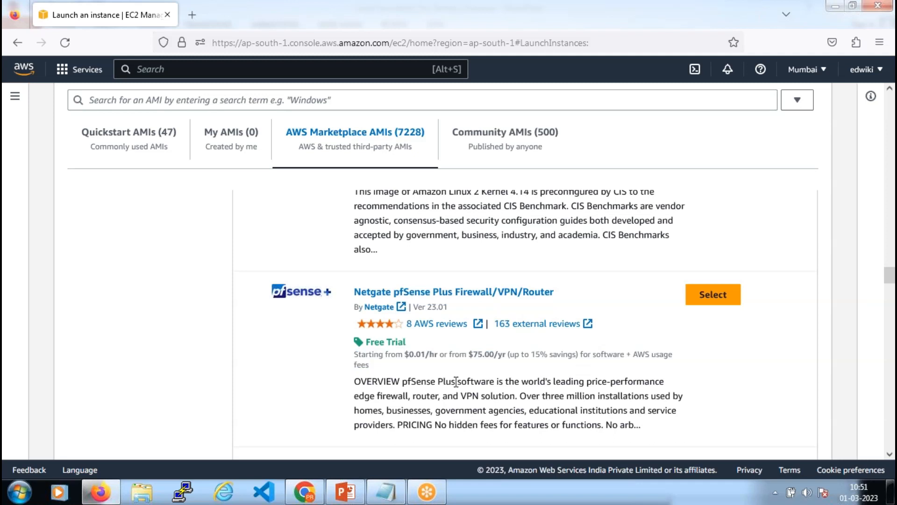
pyautogui.moveTo(407, 356); pyautogui.dragTo(668, 384)
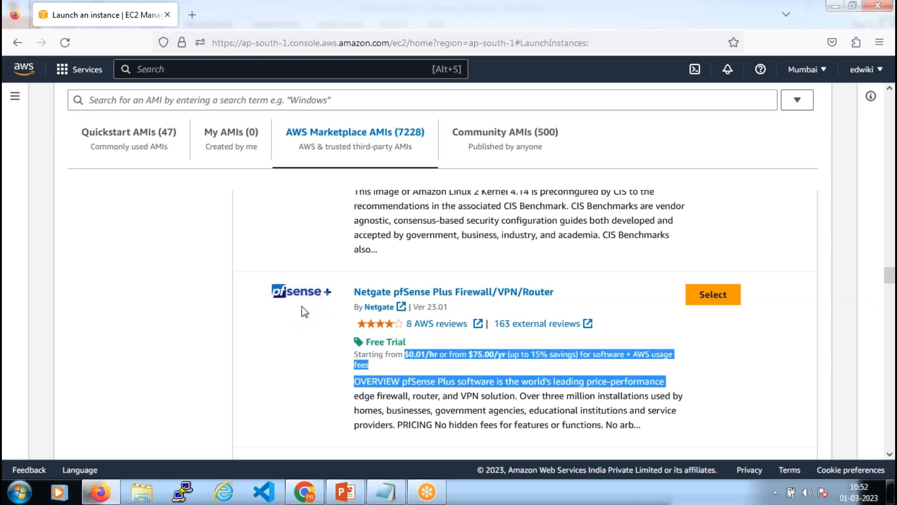
pyautogui.click(456, 385)
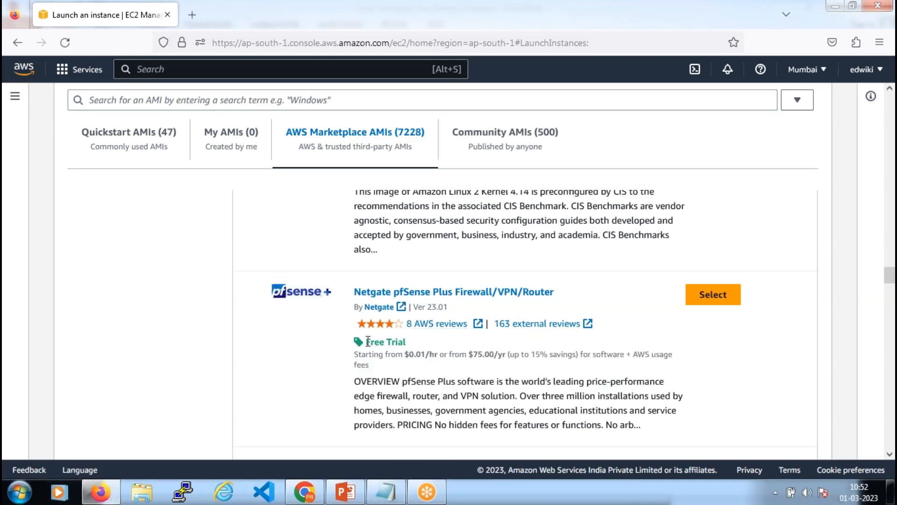
pyautogui.moveTo(367, 342); pyautogui.dragTo(411, 346)
pyautogui.scroll(2, 409, 346)
pyautogui.moveTo(368, 227); pyautogui.dragTo(674, 243)
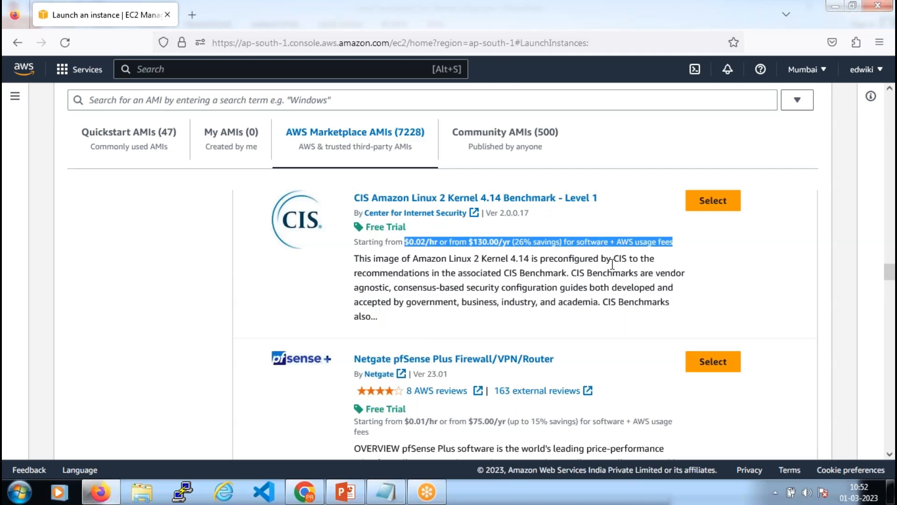
pyautogui.click(511, 283)
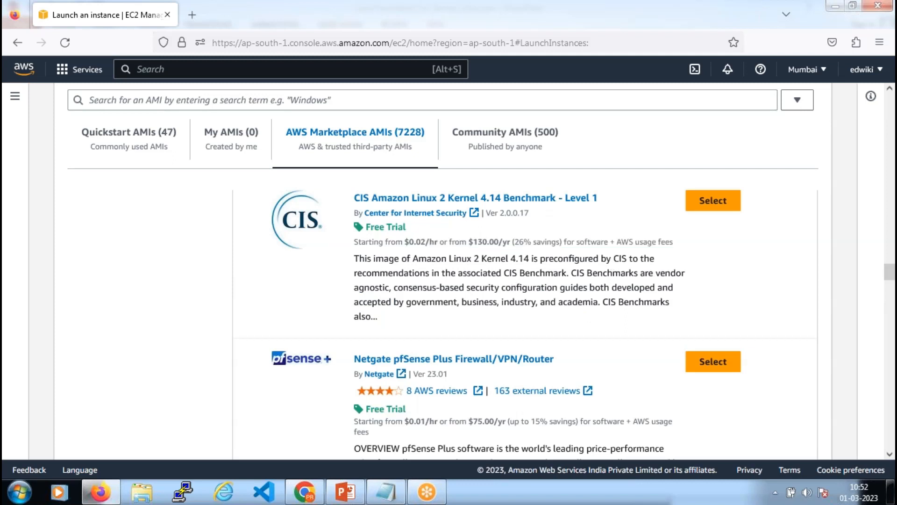
# Switch to the Community AMIs (500) catalog and scroll down through its images
pyautogui.scroll(20, 524, 322)
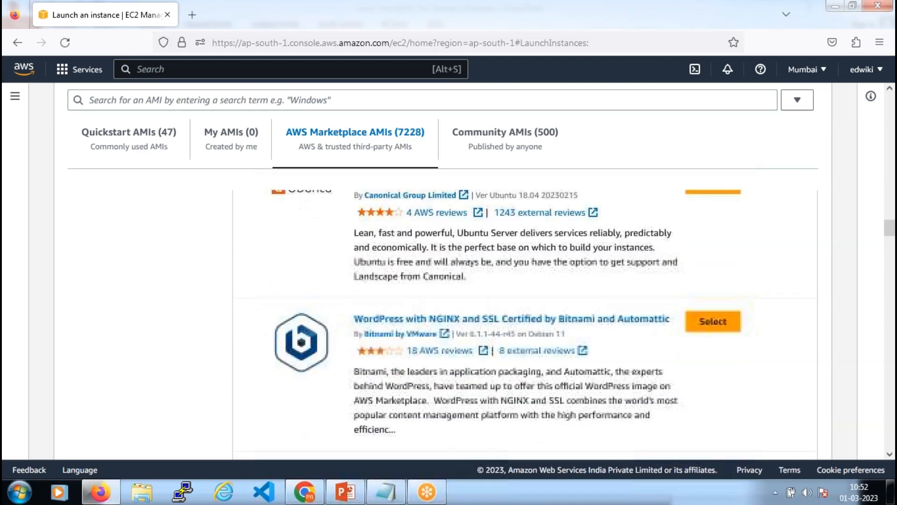
pyautogui.scroll(15, 523, 322)
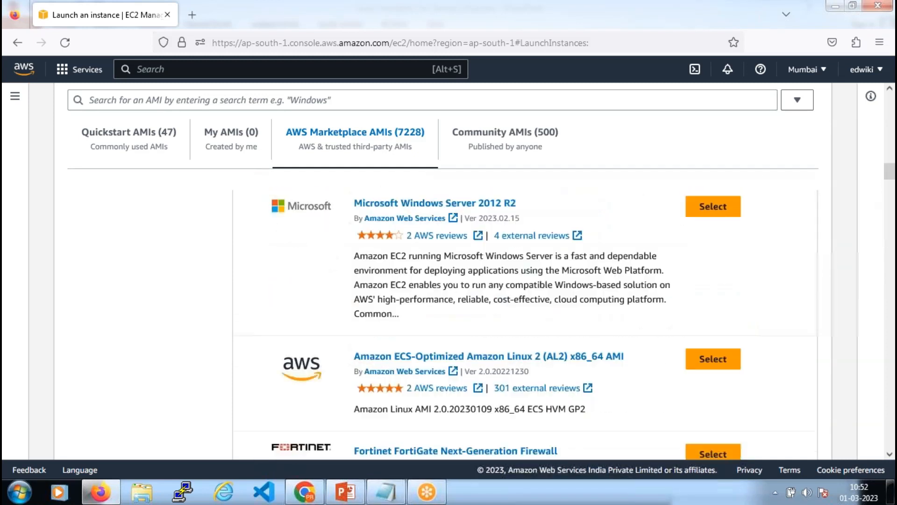
pyautogui.scroll(15, 524, 323)
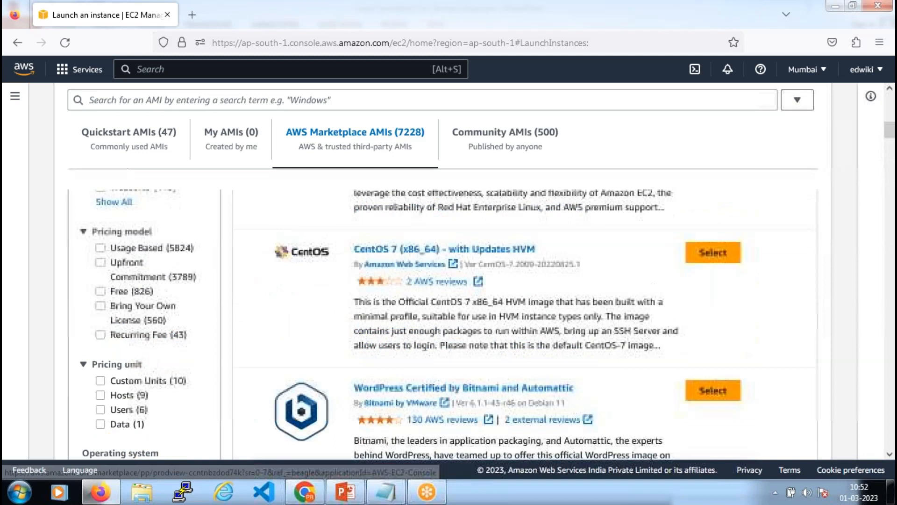
pyautogui.scroll(10, 524, 323)
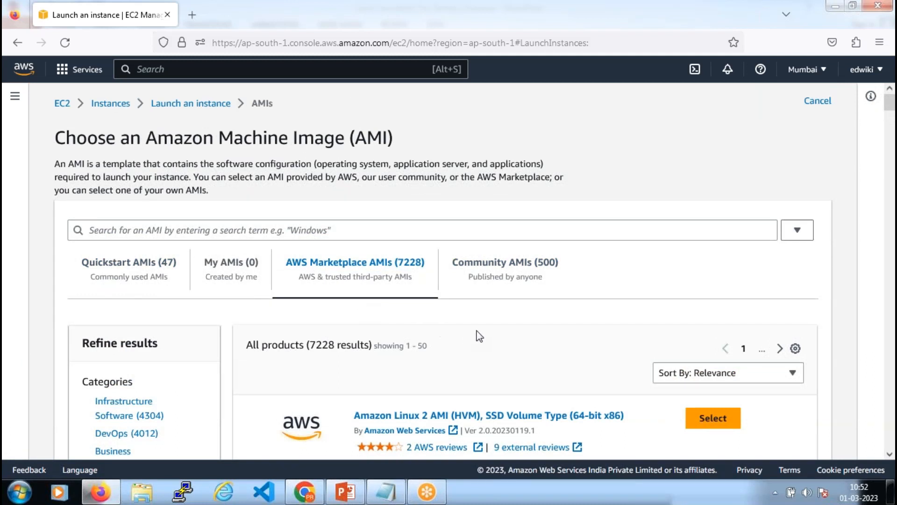
pyautogui.scroll(-3, 470, 323)
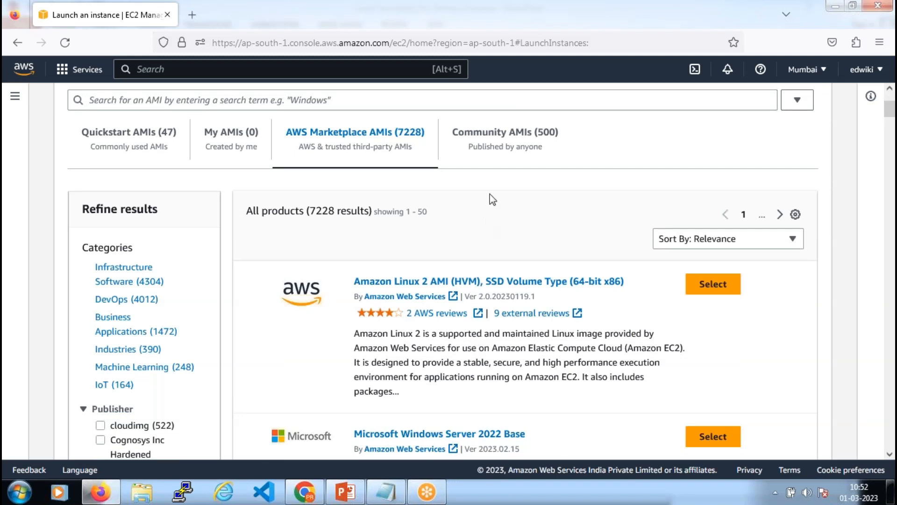
pyautogui.click(510, 139)
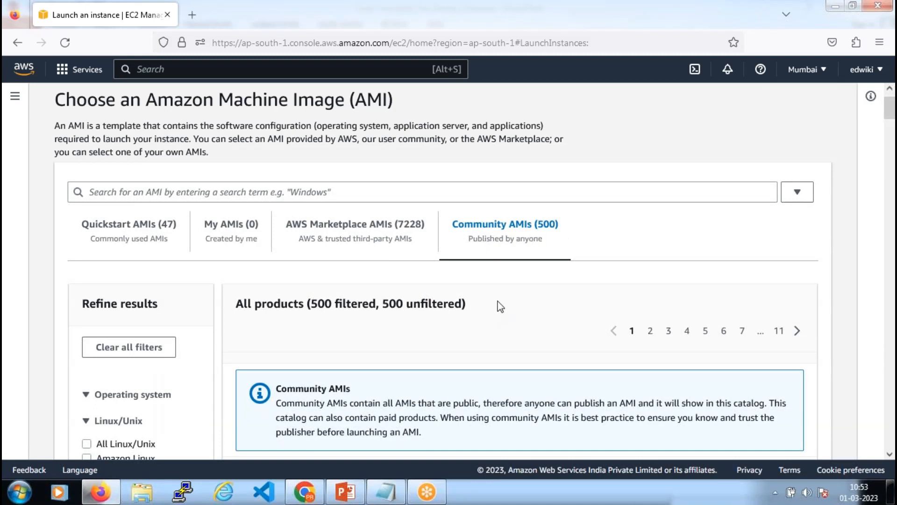
pyautogui.scroll(-5, 500, 306)
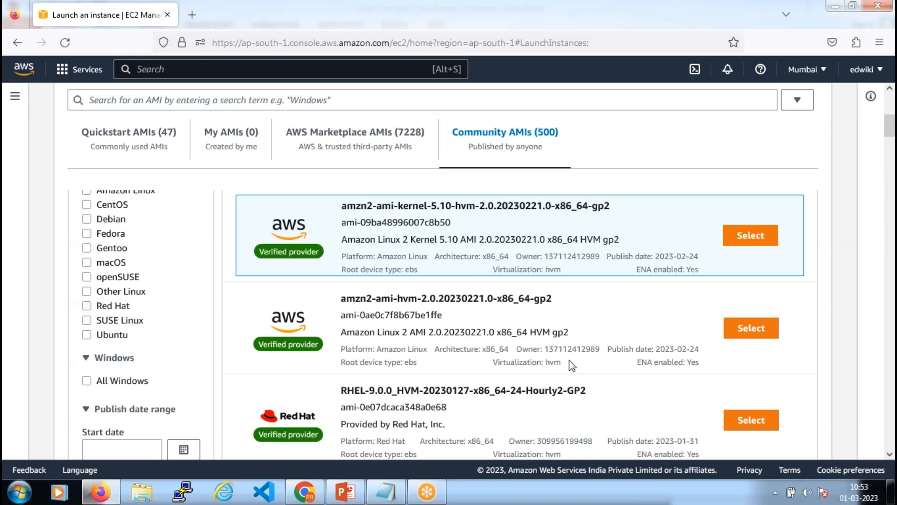
pyautogui.scroll(-3, 571, 365)
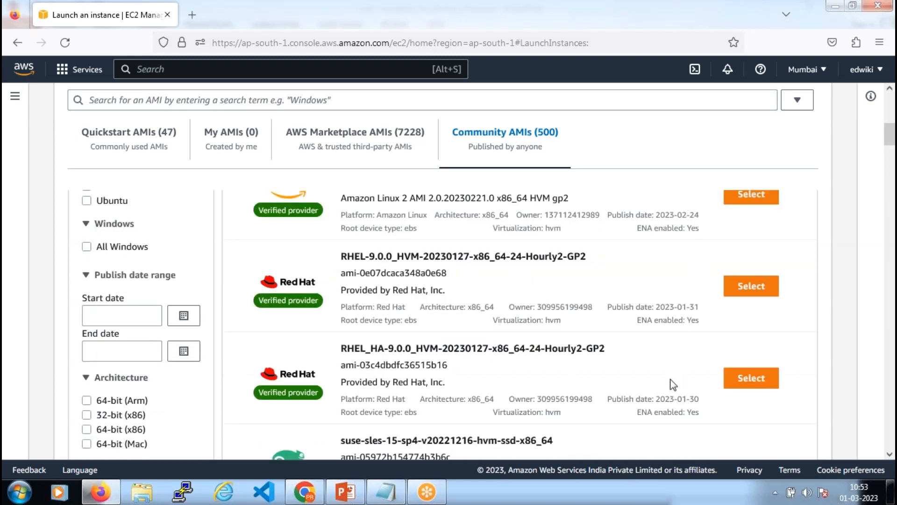
pyautogui.scroll(-10, 673, 384)
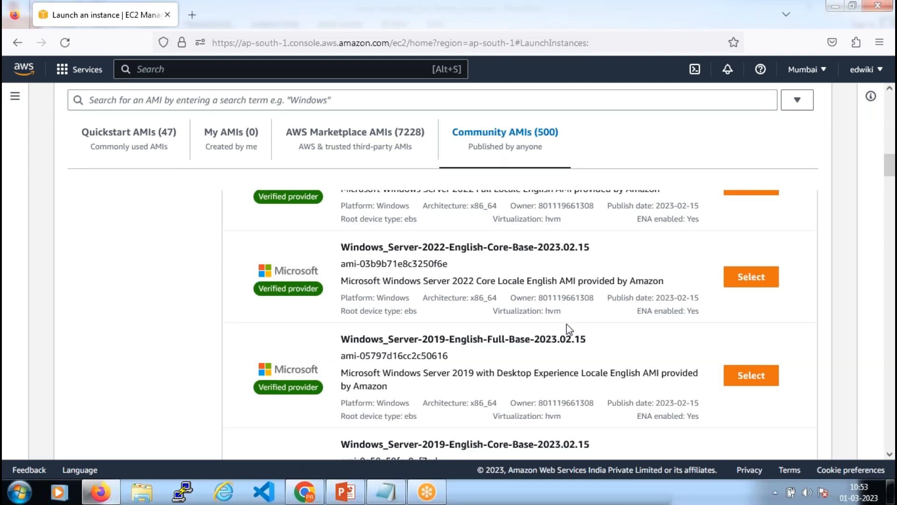
pyautogui.moveTo(340, 247); pyautogui.dragTo(669, 282)
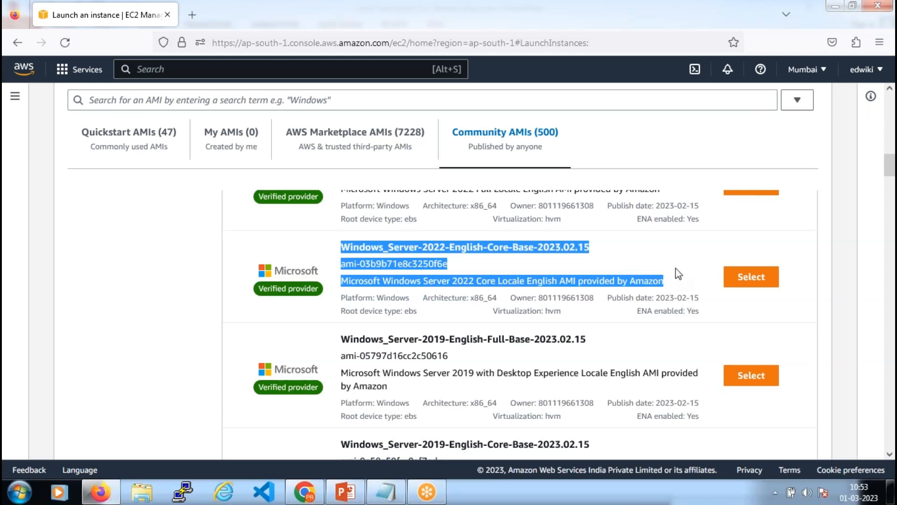
pyautogui.moveTo(679, 274); pyautogui.dragTo(343, 244)
pyautogui.click(677, 268)
pyautogui.moveTo(677, 286); pyautogui.dragTo(345, 244)
pyautogui.scroll(8, 521, 312)
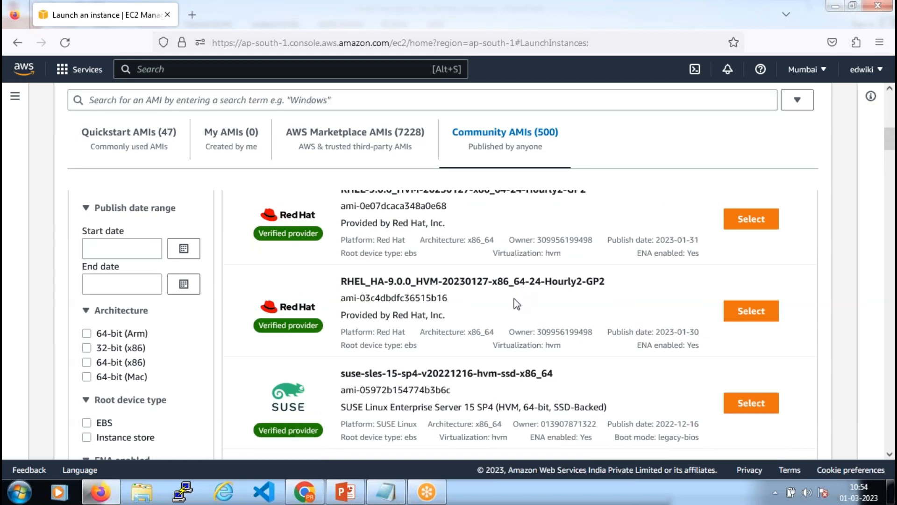
pyautogui.scroll(5, 517, 304)
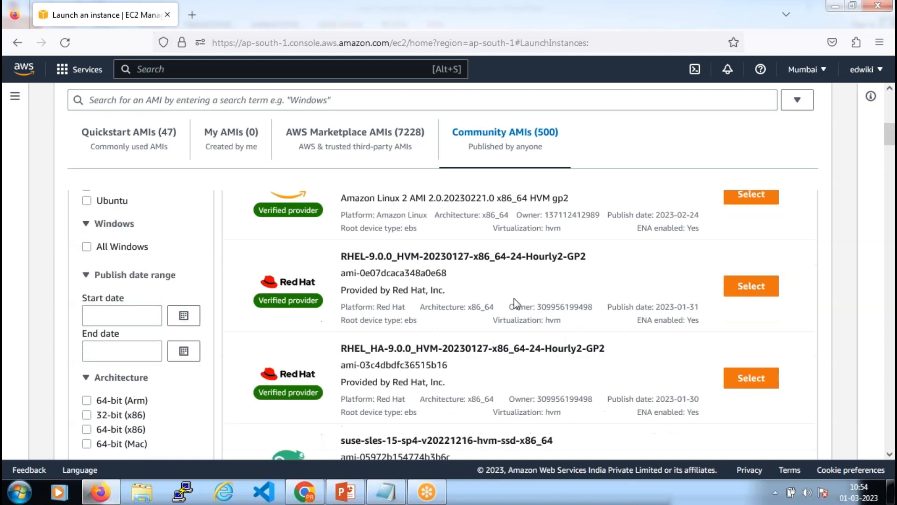
pyautogui.scroll(1, 518, 304)
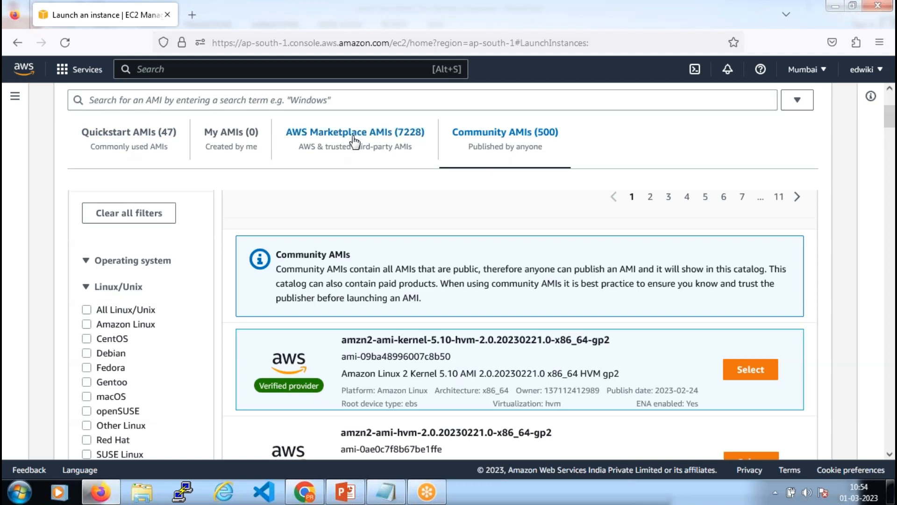
# Return to the AWS Marketplace AMIs (7228) and browse products like Windows Server 2022 Base and RHEL 8
pyautogui.click(354, 140)
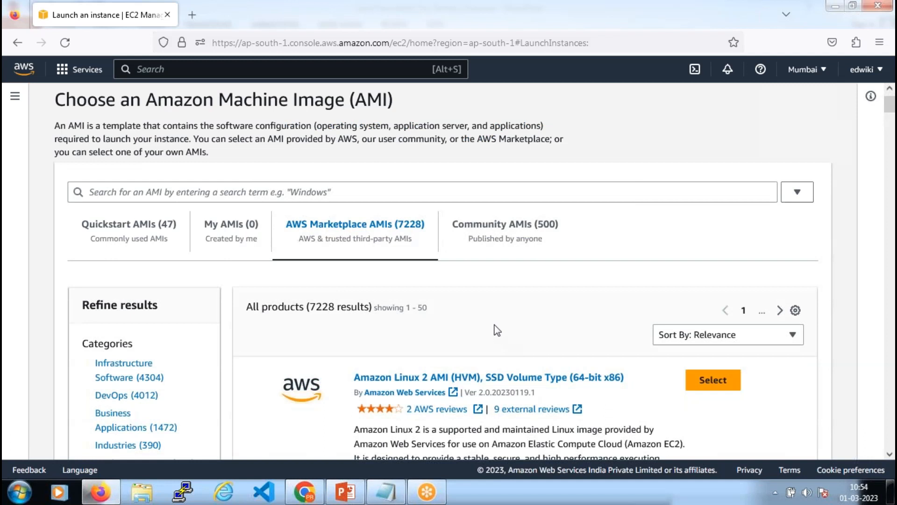
pyautogui.scroll(-2, 496, 326)
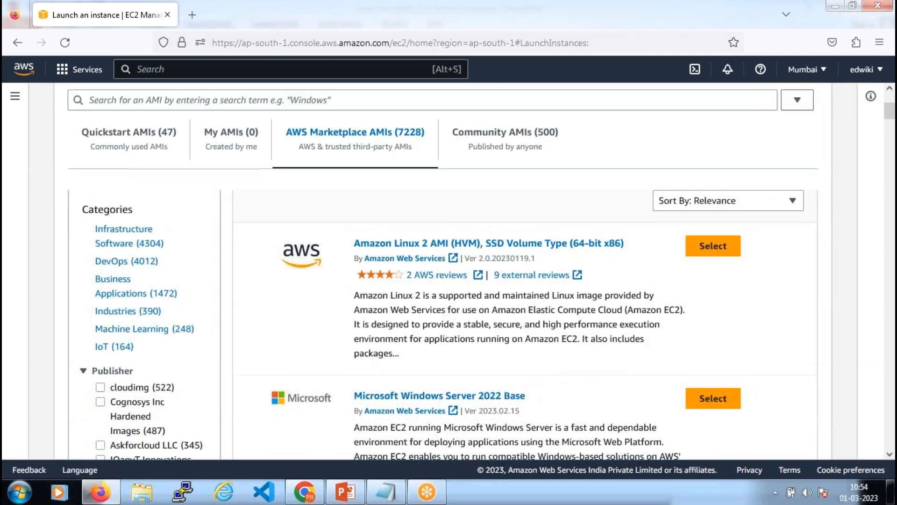
pyautogui.scroll(-8, 475, 322)
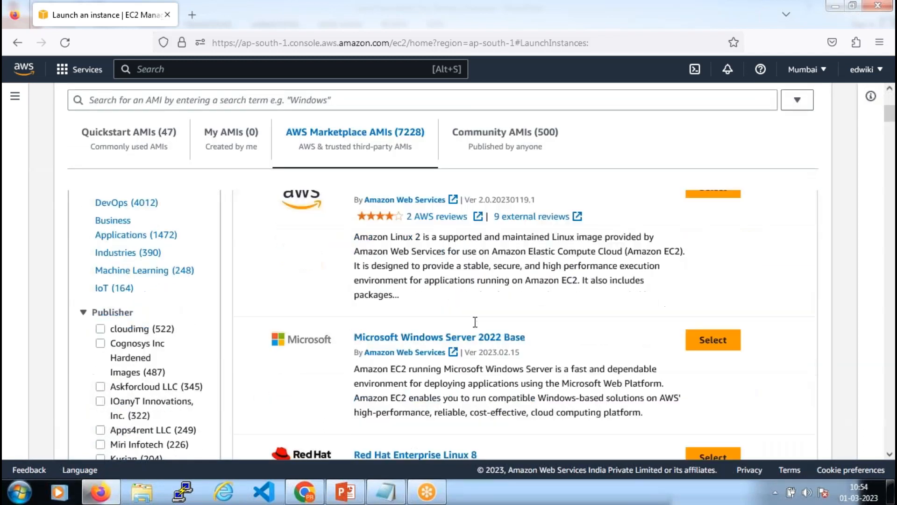
pyautogui.scroll(-2, 493, 316)
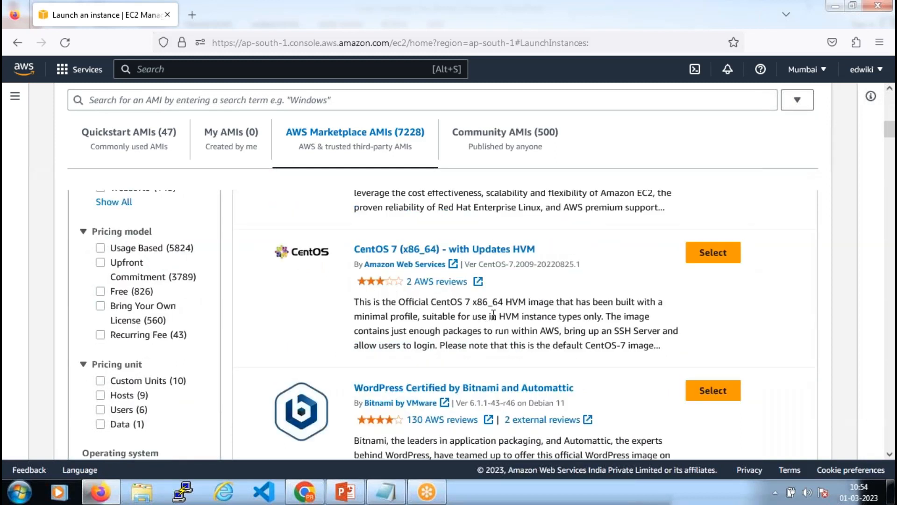
pyautogui.scroll(6, 493, 316)
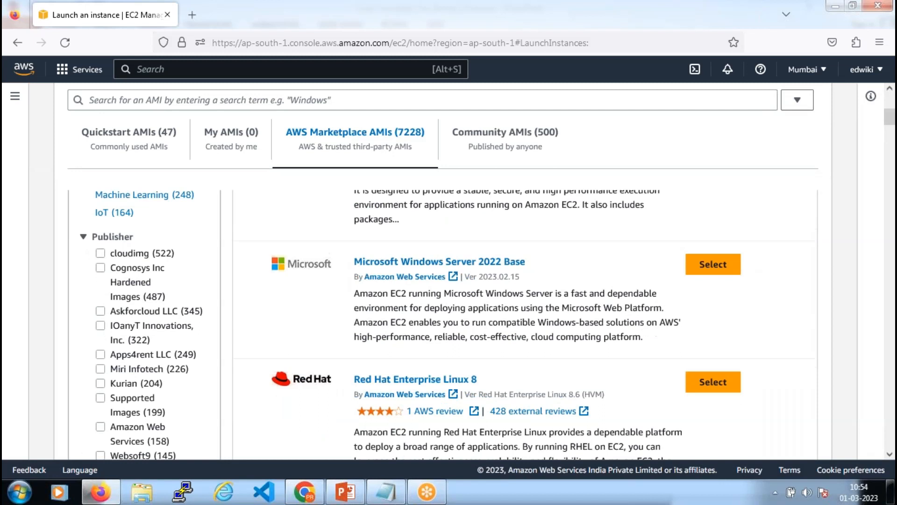
pyautogui.scroll(7, 127, 270)
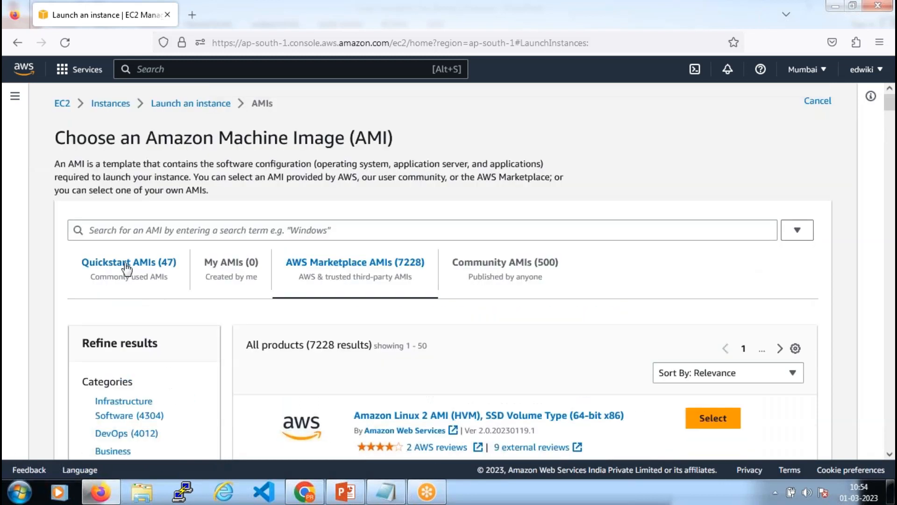
# In Quickstart AMIs, point out Amazon Linux 2 Kernel 5.10's name, AMI ID and Free tier eligible label
pyautogui.click(127, 270)
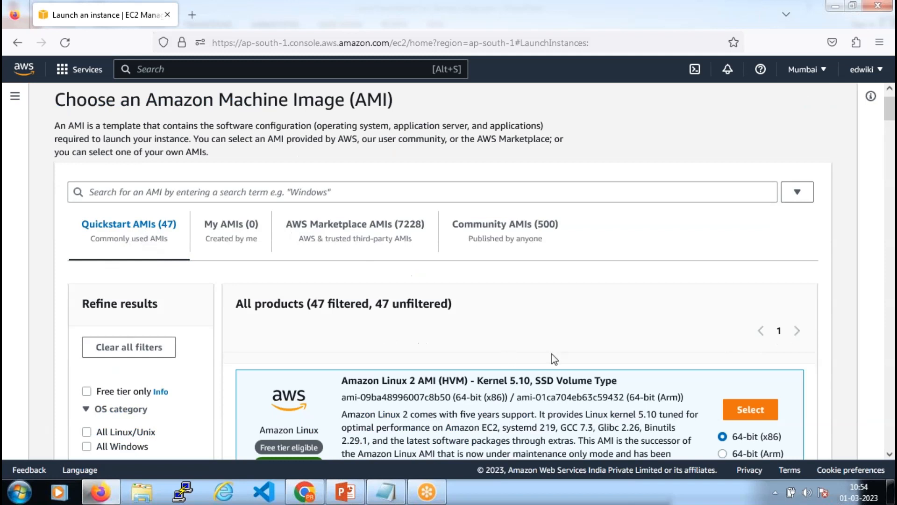
pyautogui.scroll(-2, 554, 345)
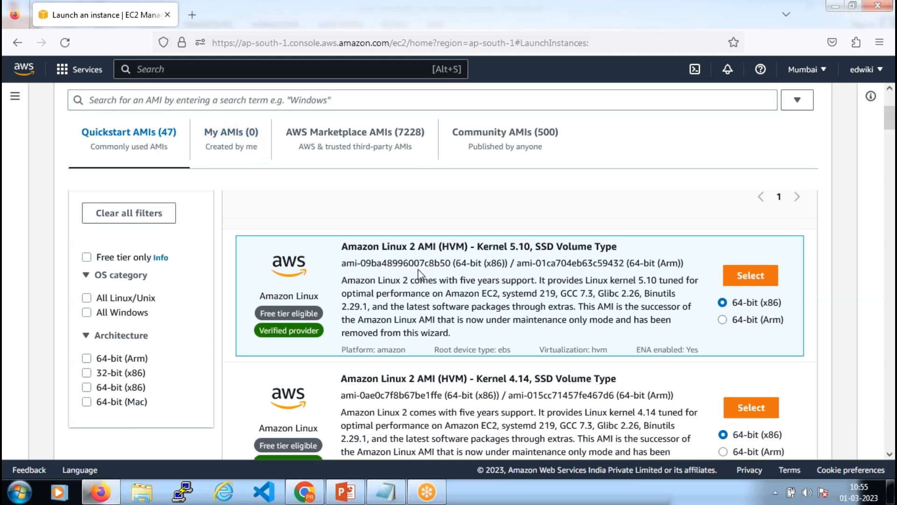
pyautogui.scroll(-3, 420, 274)
pyautogui.scroll(3, 374, 234)
pyautogui.moveTo(342, 247); pyautogui.dragTo(451, 263)
pyautogui.click(344, 277)
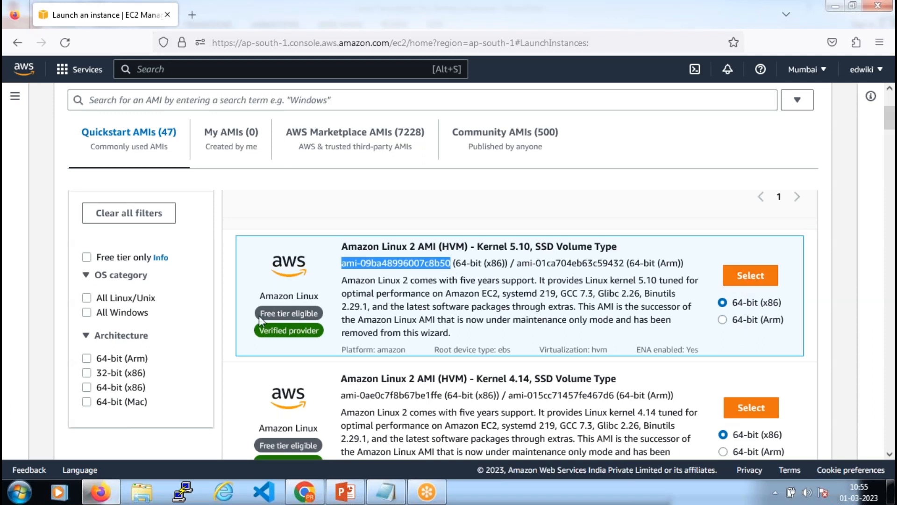
pyautogui.moveTo(260, 312); pyautogui.dragTo(316, 311)
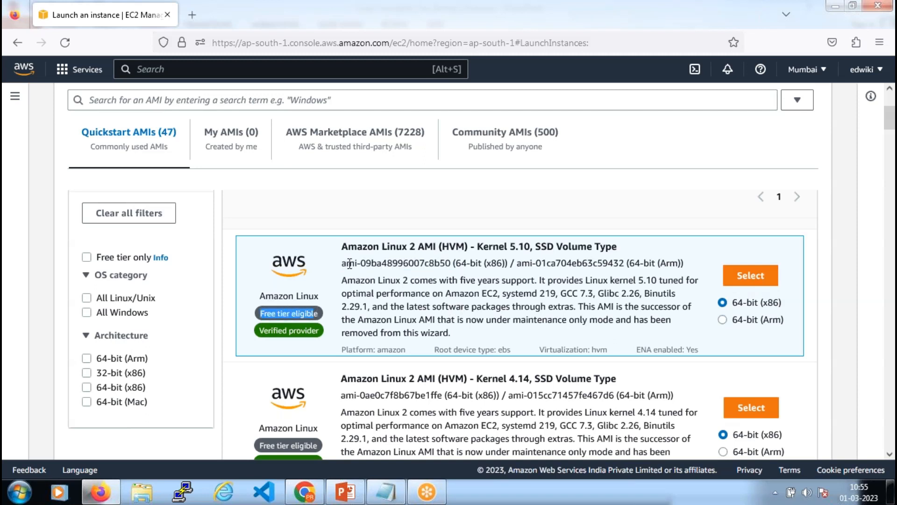
pyautogui.click(368, 311)
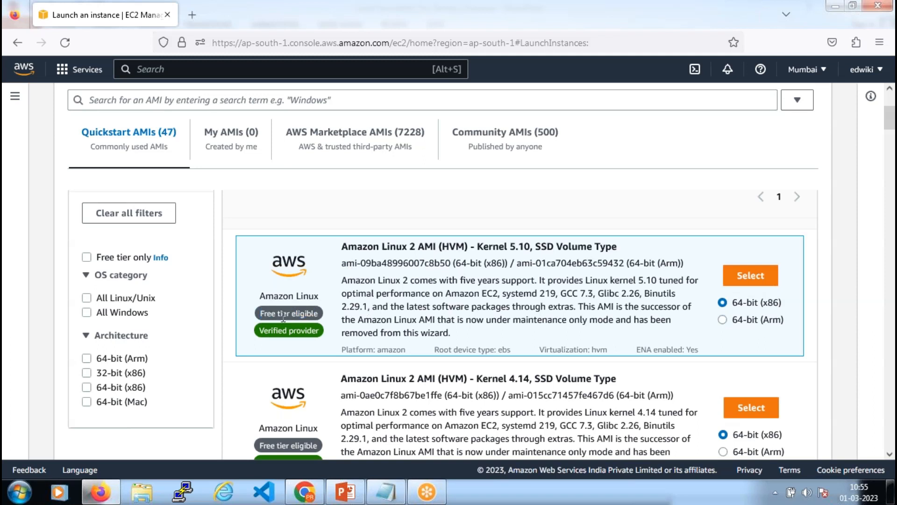
pyautogui.moveTo(261, 313); pyautogui.dragTo(322, 318)
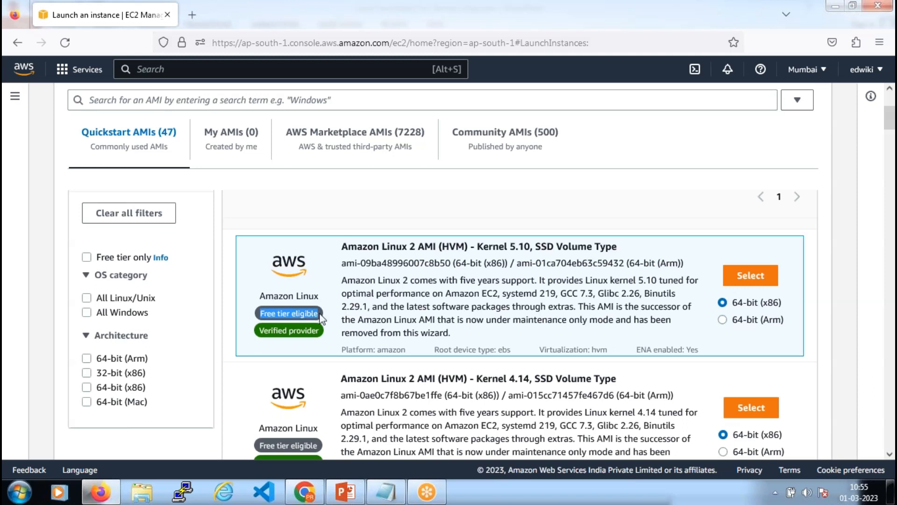
pyautogui.click(506, 292)
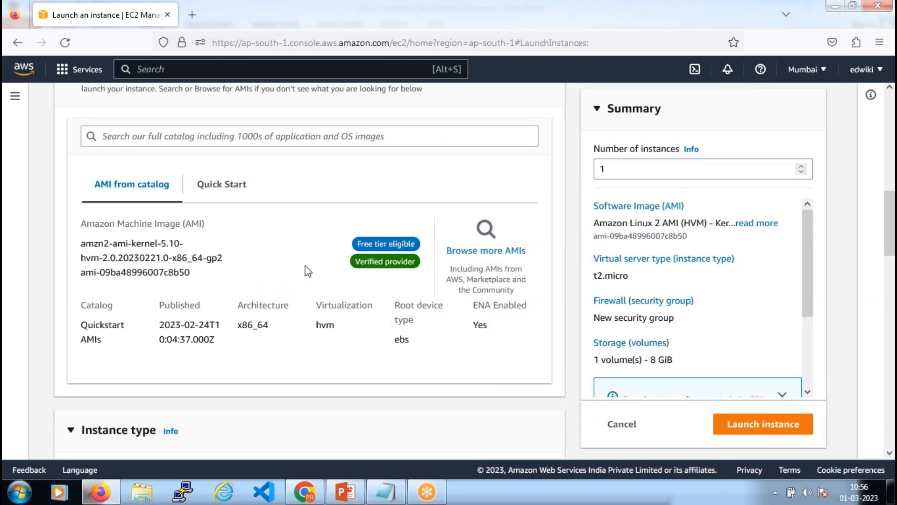
# Scroll the launch form past the Amazon Linux 2 Kernel 5.10 image down to the t2.micro instance type
pyautogui.scroll(8, 299, 254)
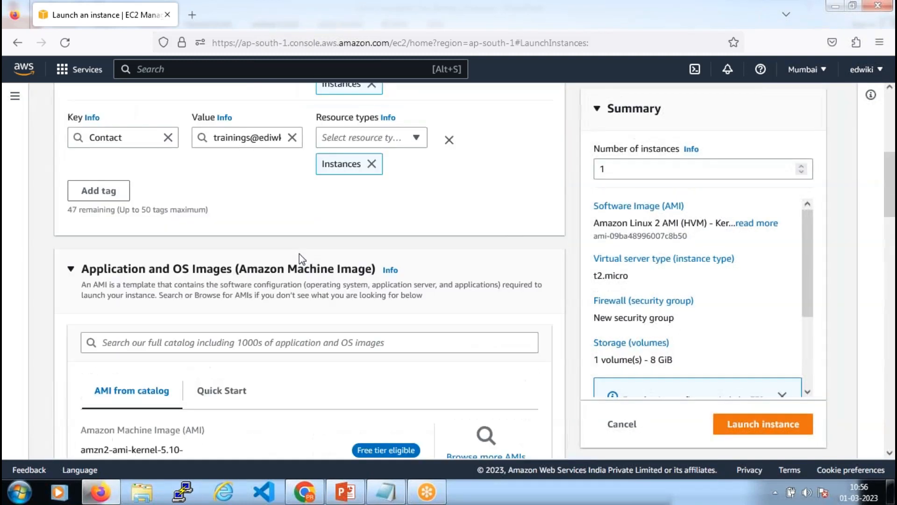
pyautogui.scroll(2, 299, 253)
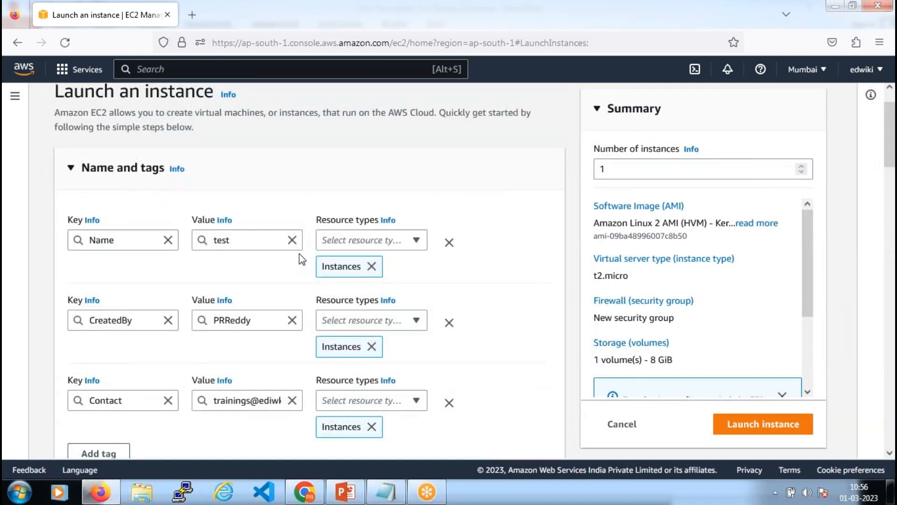
pyautogui.scroll(-3, 299, 254)
pyautogui.scroll(-6, 299, 253)
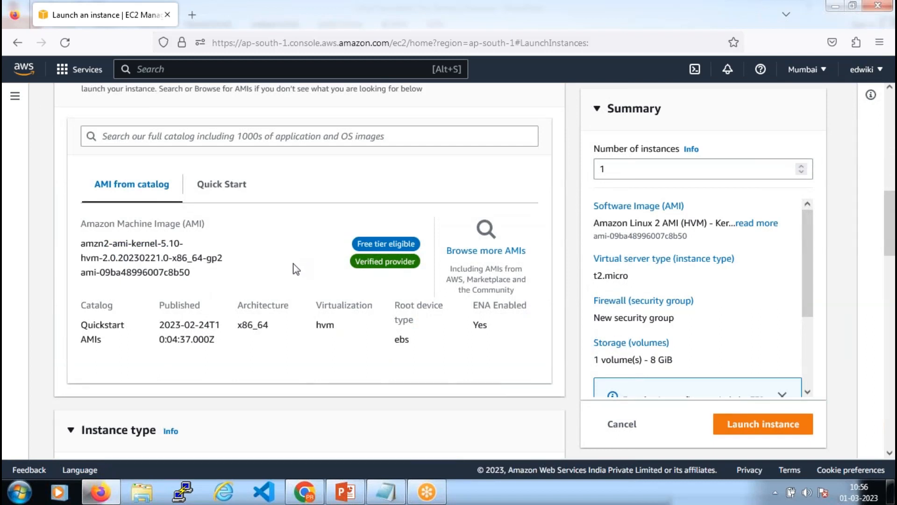
pyautogui.scroll(-7, 326, 274)
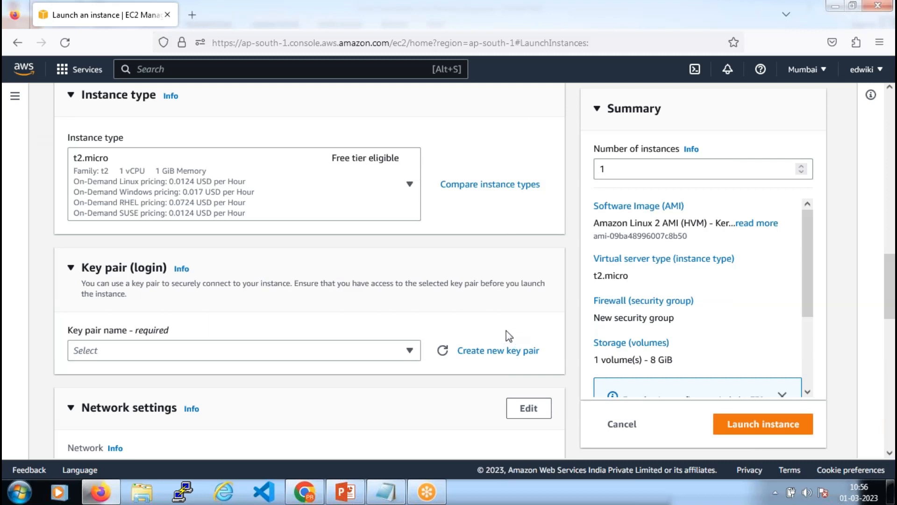
pyautogui.scroll(3, 506, 330)
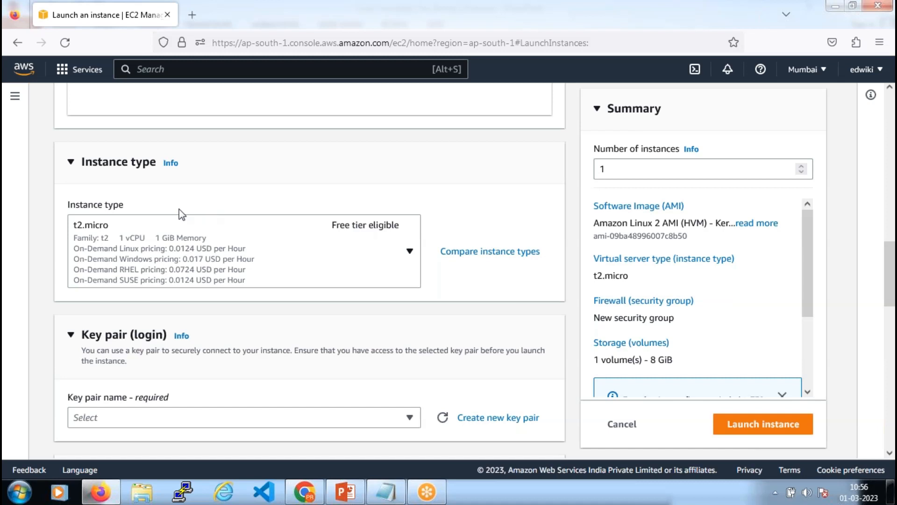
pyautogui.scroll(2, 183, 200)
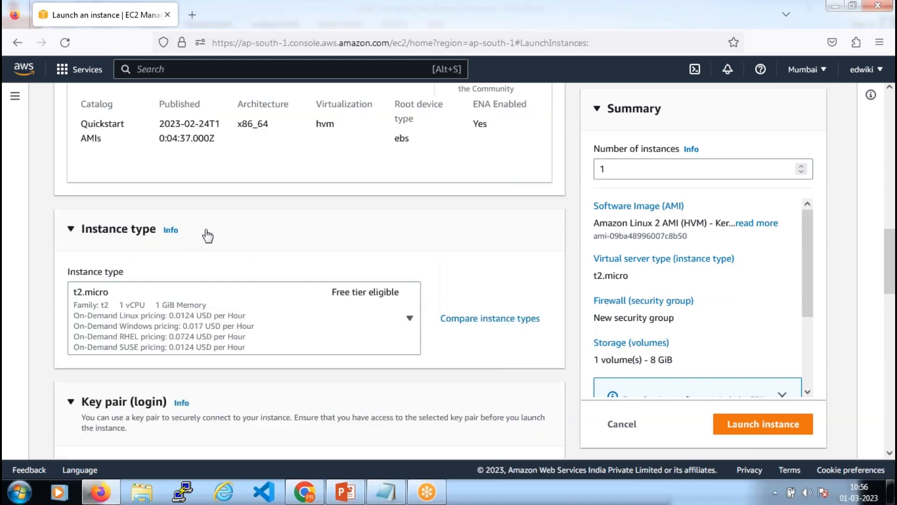
pyautogui.scroll(-2, 208, 236)
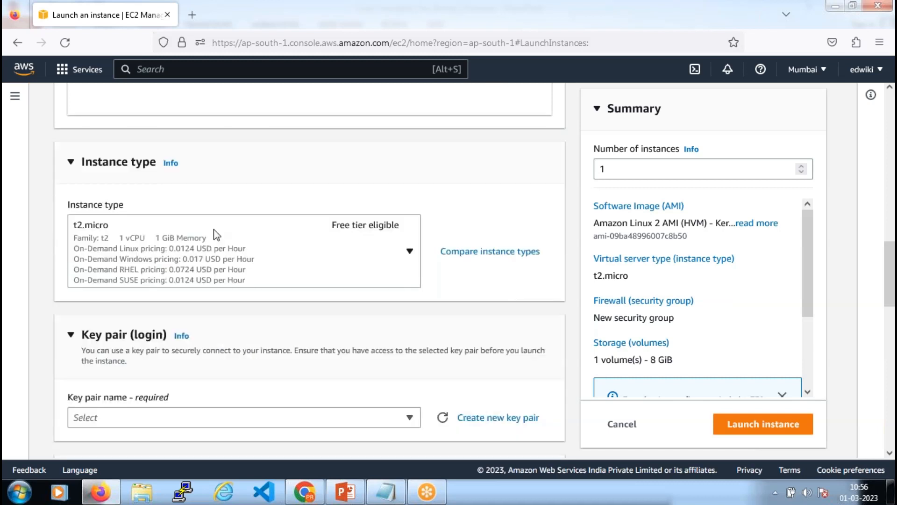
pyautogui.click(242, 248)
pyautogui.scroll(-4, 199, 333)
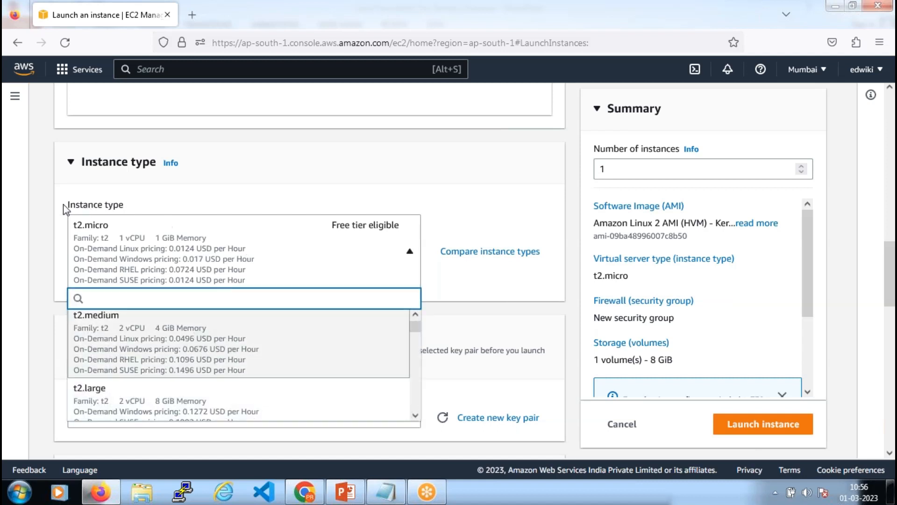
pyautogui.click(47, 204)
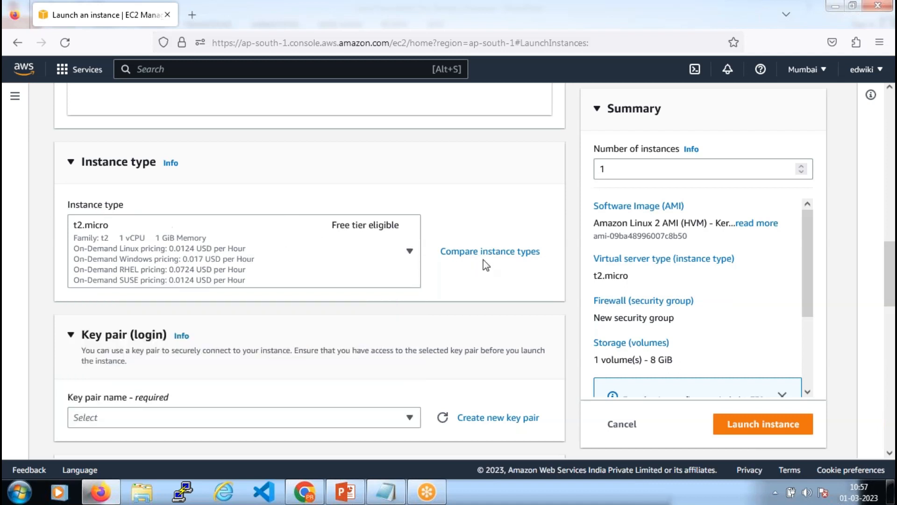
# Open the instance type comparison and highlight t2.micro's 1 vCPU and 1 GiB memory
pyautogui.click(496, 255)
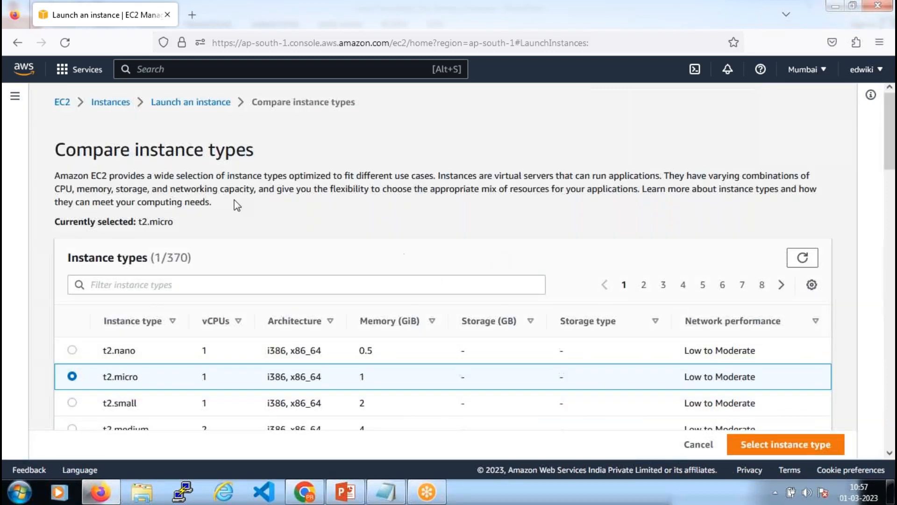
pyautogui.moveTo(135, 150); pyautogui.dragTo(254, 151)
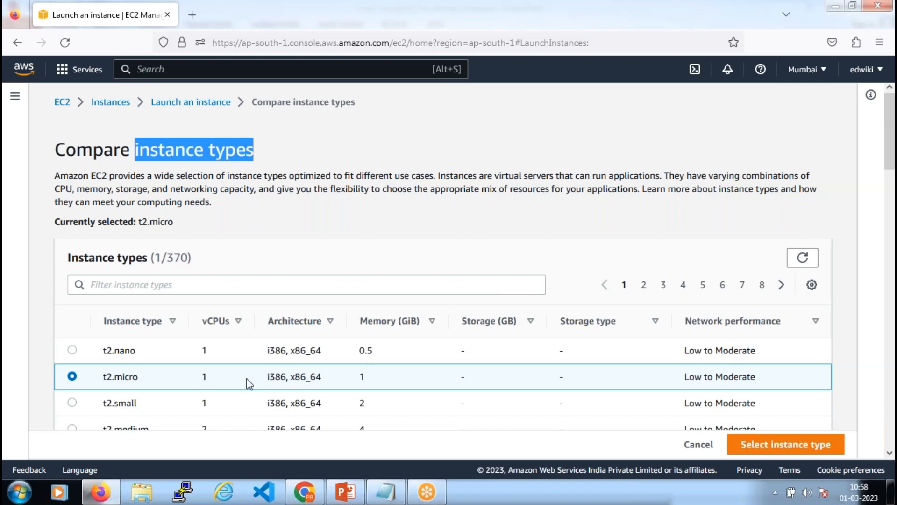
pyautogui.doubleClick(205, 376)
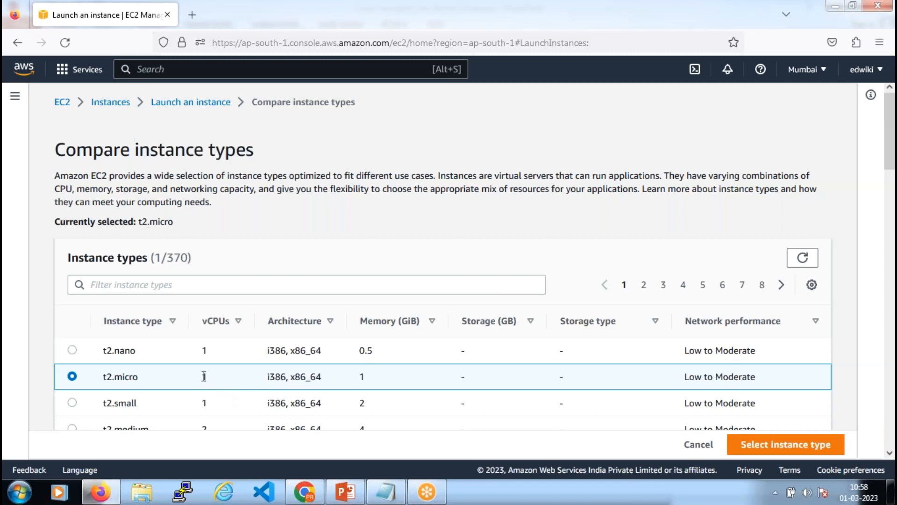
pyautogui.doubleClick(362, 377)
# Sort the table by memory and point out t2.micro's name, 1 vCPU and 1 GiB memory again
pyautogui.click(361, 320)
pyautogui.doubleClick(204, 377)
pyautogui.doubleClick(362, 377)
pyautogui.doubleClick(203, 377)
pyautogui.doubleClick(360, 378)
pyautogui.moveTo(139, 377); pyautogui.dragTo(113, 379)
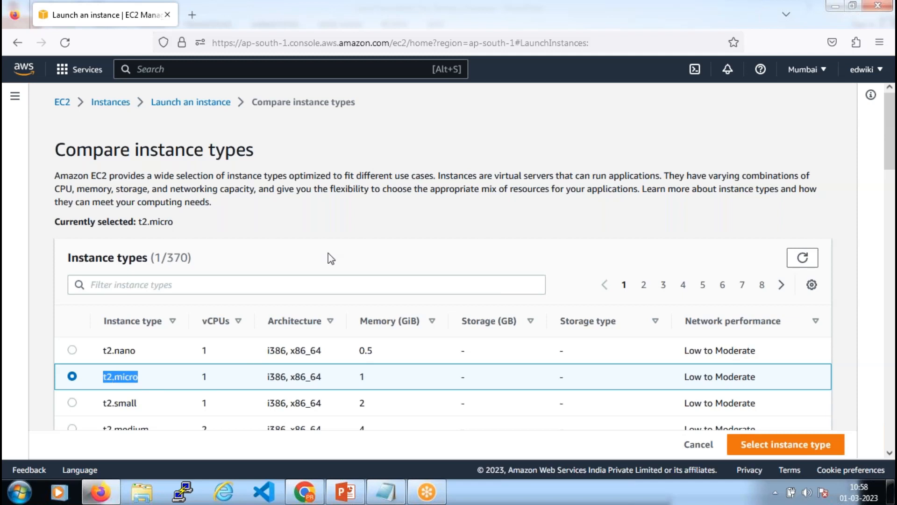
pyautogui.scroll(-2, 386, 163)
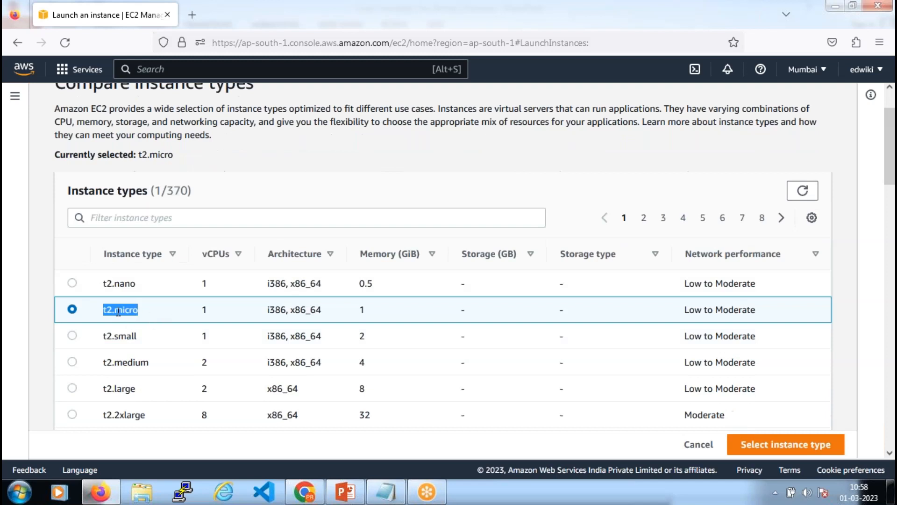
pyautogui.moveTo(148, 315); pyautogui.dragTo(96, 308)
pyautogui.moveTo(210, 312); pyautogui.dragTo(195, 310)
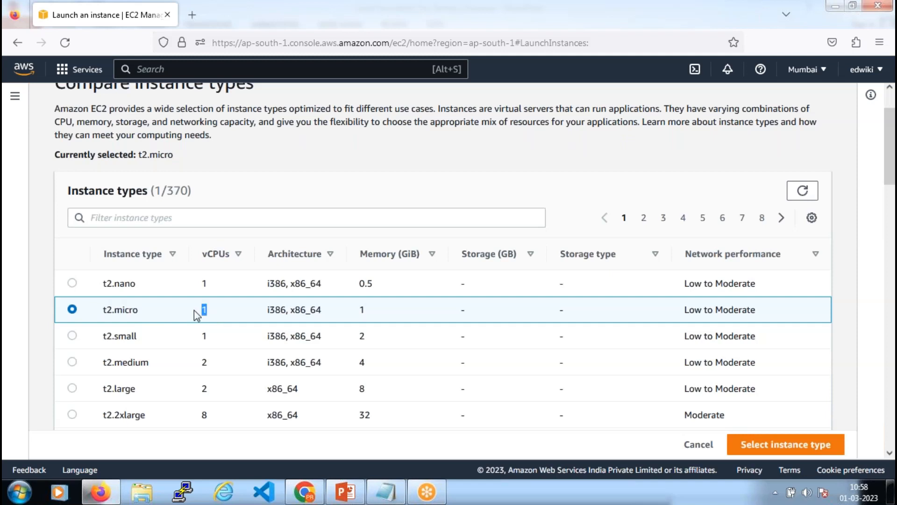
pyautogui.moveTo(374, 310); pyautogui.dragTo(354, 313)
# Select c4.4xlarge in the comparison table and point out its 30 GiB memory
pyautogui.scroll(-10, 301, 329)
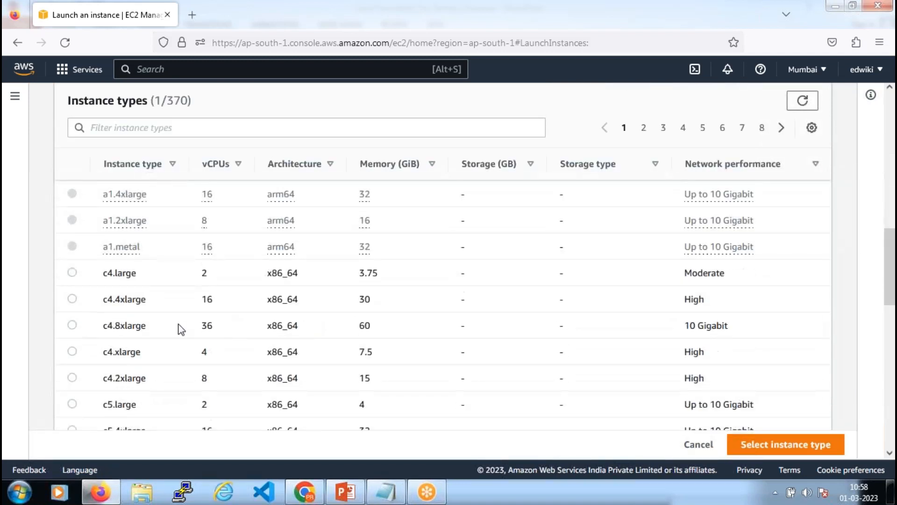
pyautogui.doubleClick(204, 301)
pyautogui.doubleClick(365, 301)
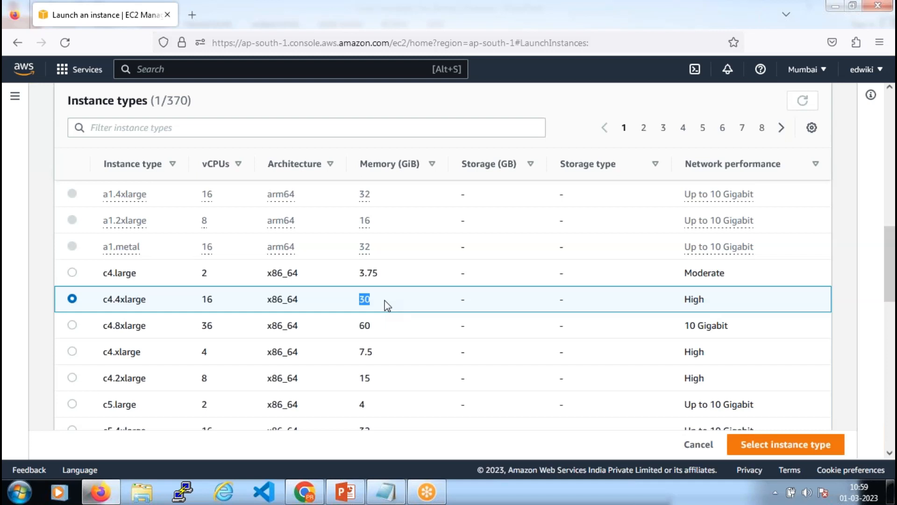
pyautogui.scroll(5, 387, 305)
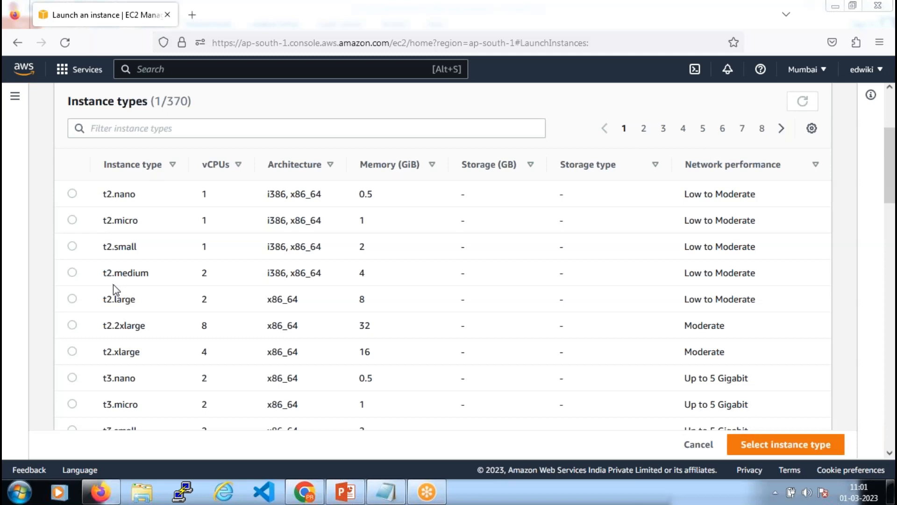
pyautogui.click(43, 212)
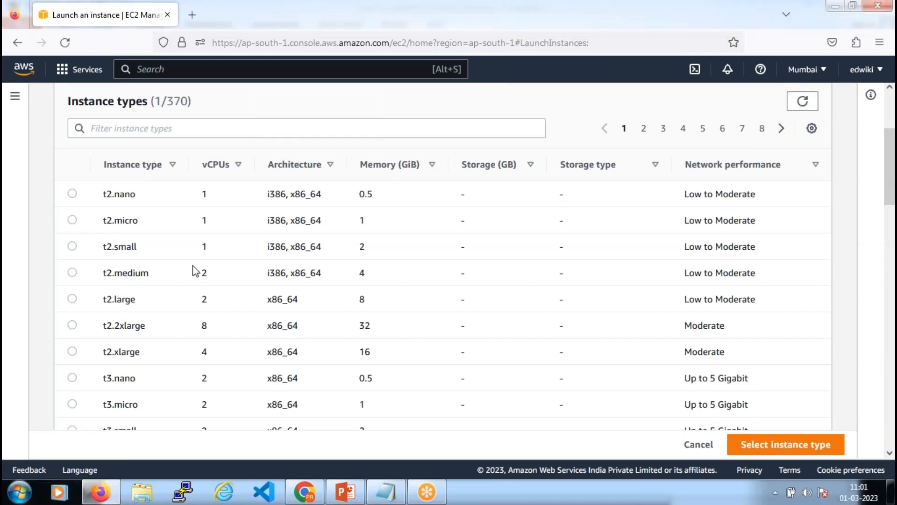
pyautogui.scroll(-15, 196, 271)
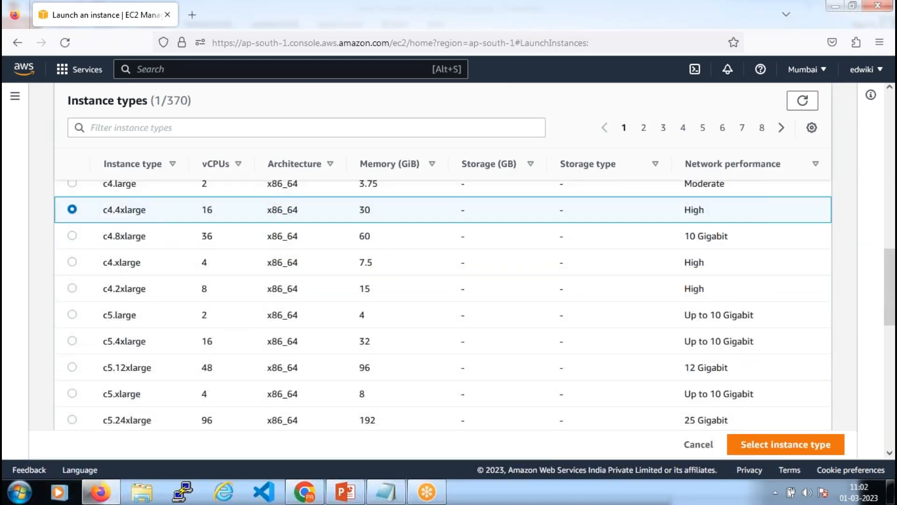
# Point out the selected c4.4xlarge, then select c4.2xlarge and note its memory
pyautogui.moveTo(107, 208); pyautogui.dragTo(104, 209)
pyautogui.moveTo(364, 289); pyautogui.dragTo(398, 287)
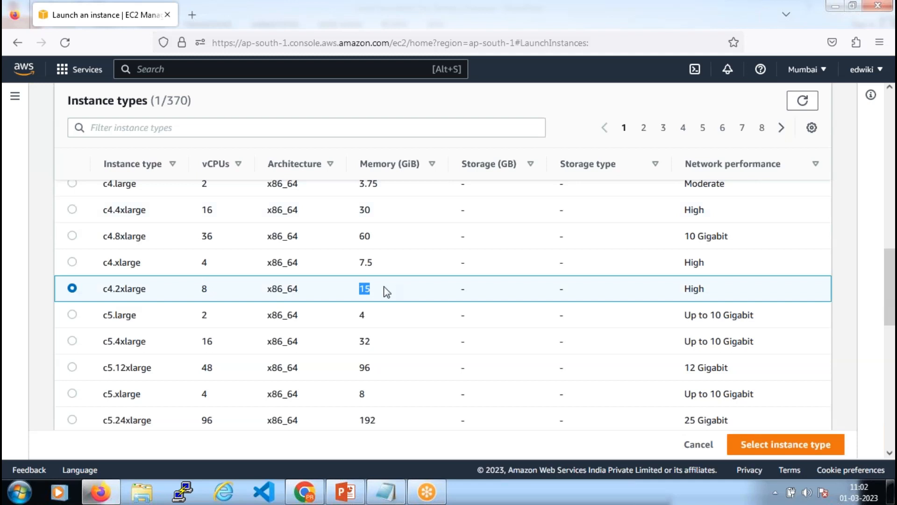
pyautogui.scroll(-10, 164, 323)
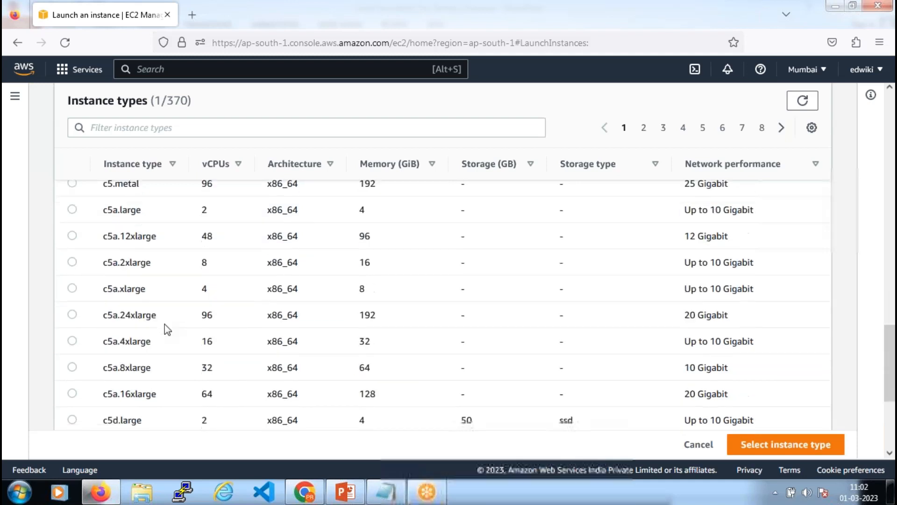
# Page forward to page 4 of instance types and select m4.large
pyautogui.click(781, 128)
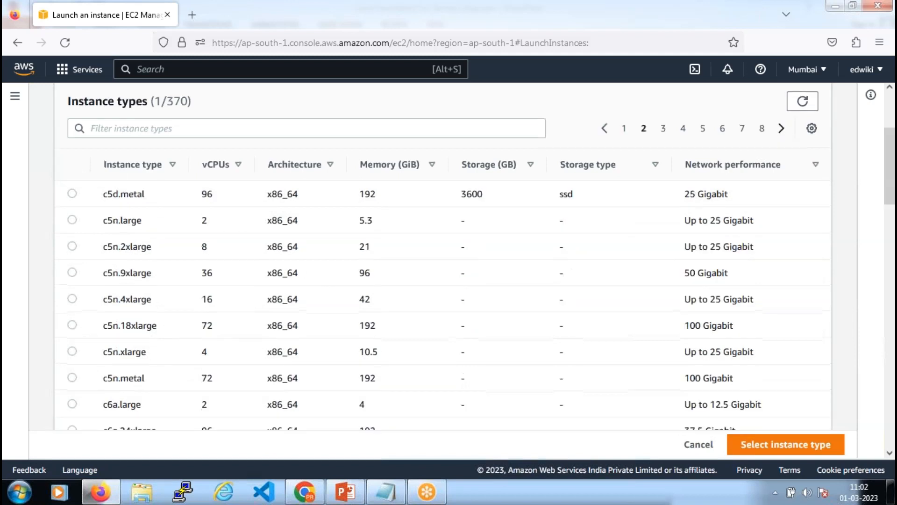
pyautogui.scroll(-15, 232, 289)
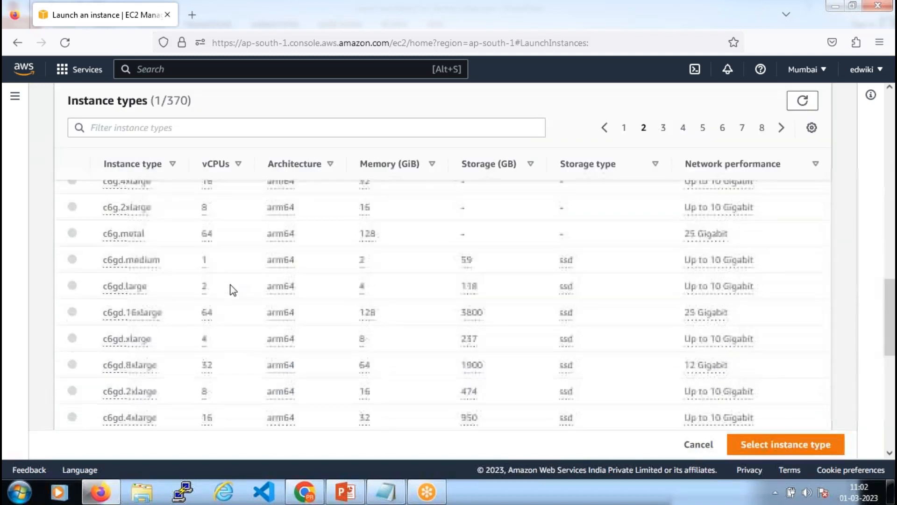
pyautogui.scroll(-2, 232, 290)
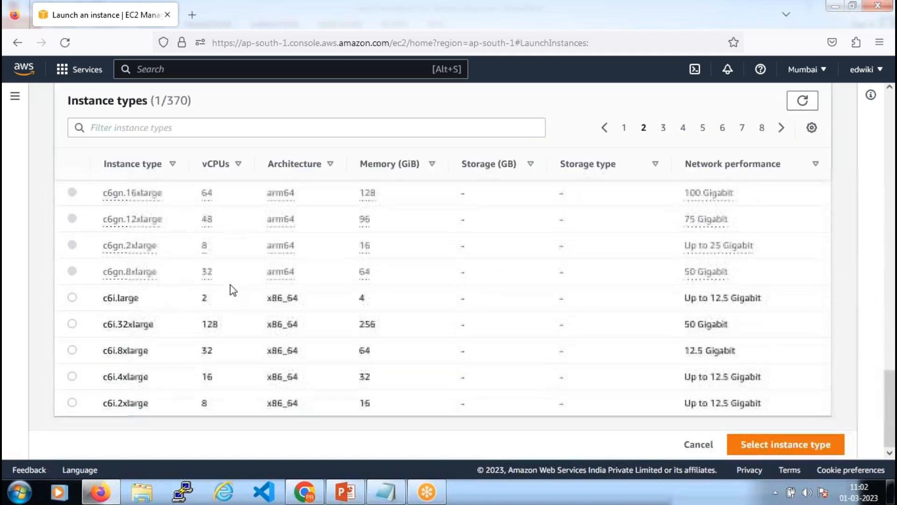
pyautogui.click(781, 128)
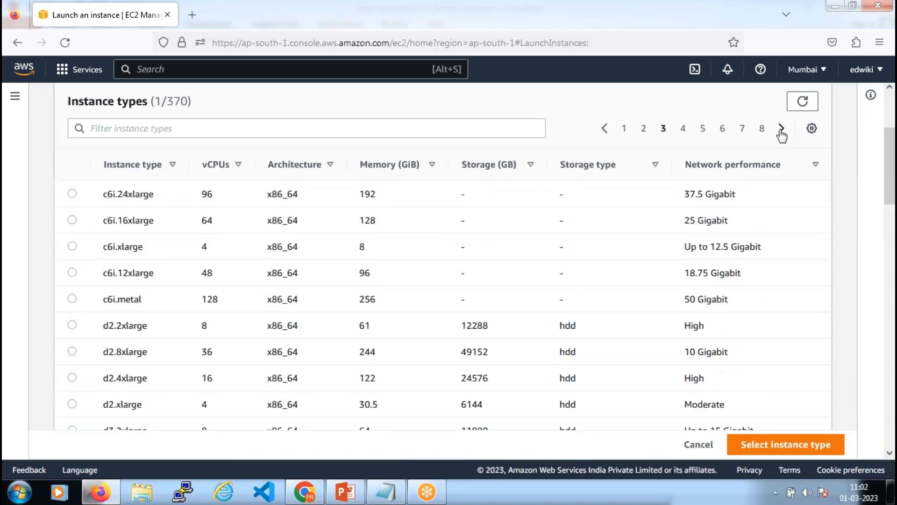
pyautogui.click(781, 129)
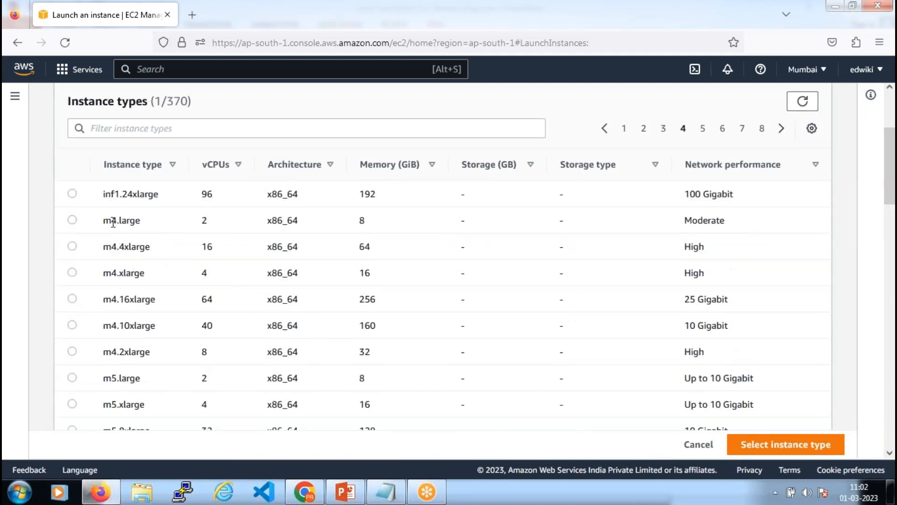
pyautogui.moveTo(111, 221); pyautogui.dragTo(103, 225)
pyautogui.click(206, 223)
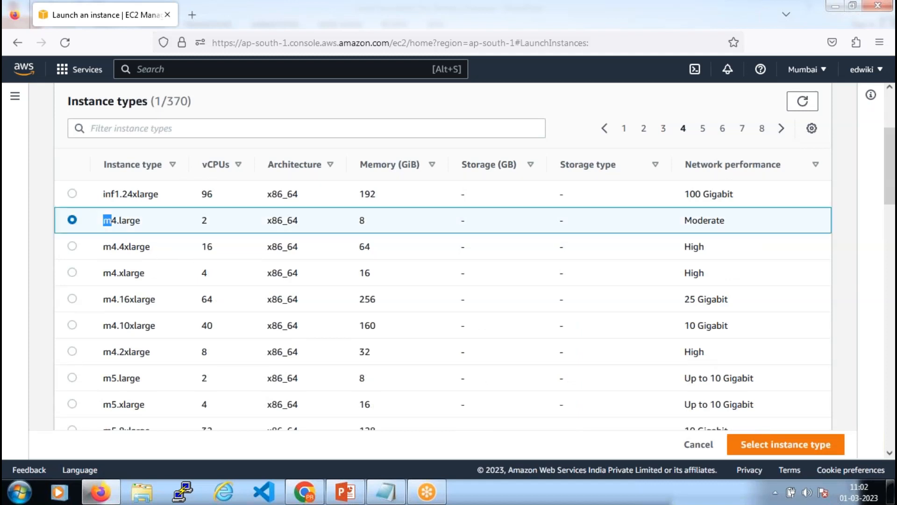
# Select m4.16xlarge and point out its 64 vCPUs and 256 GiB memory
pyautogui.moveTo(199, 300); pyautogui.dragTo(229, 299)
pyautogui.moveTo(359, 299); pyautogui.dragTo(392, 300)
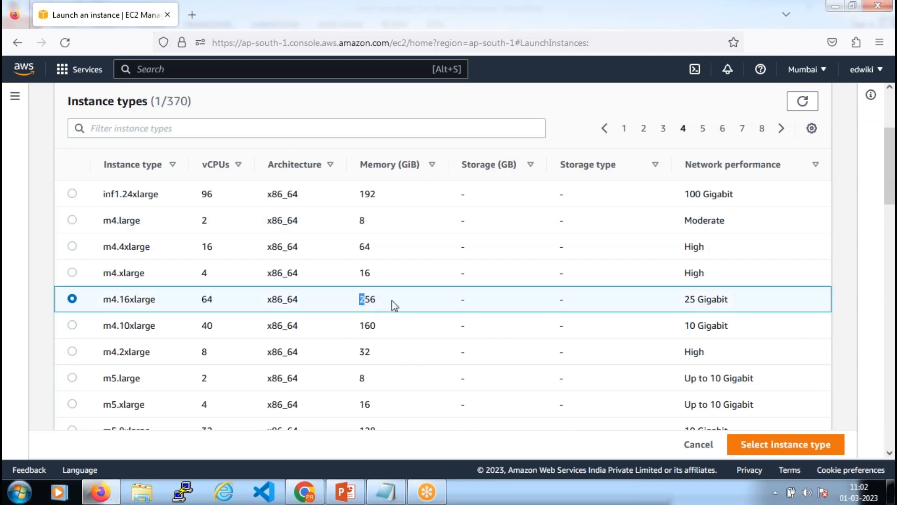
pyautogui.moveTo(217, 299); pyautogui.dragTo(189, 304)
pyautogui.scroll(-10, 138, 322)
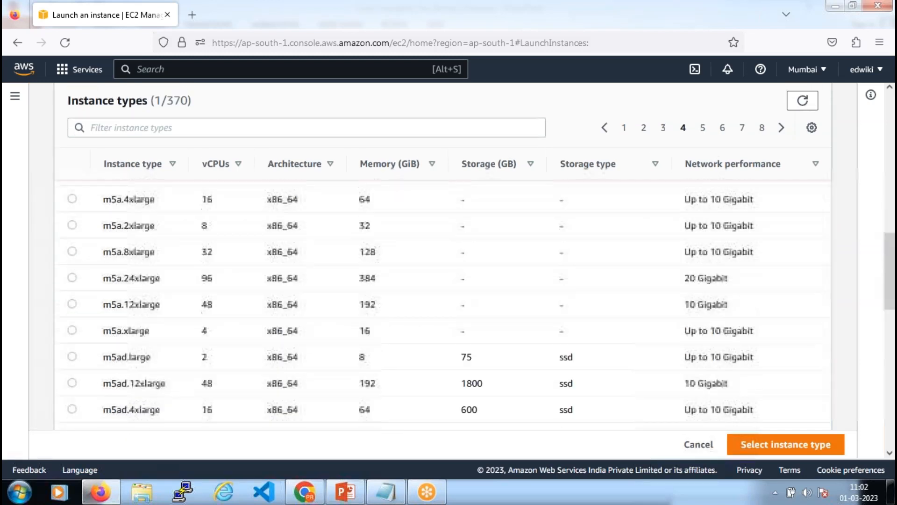
pyautogui.scroll(-5, 148, 330)
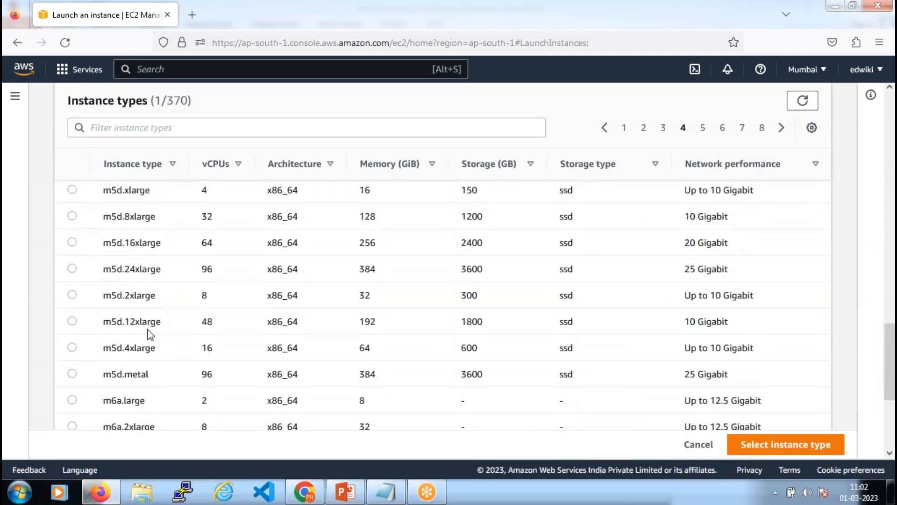
pyautogui.scroll(10, 157, 297)
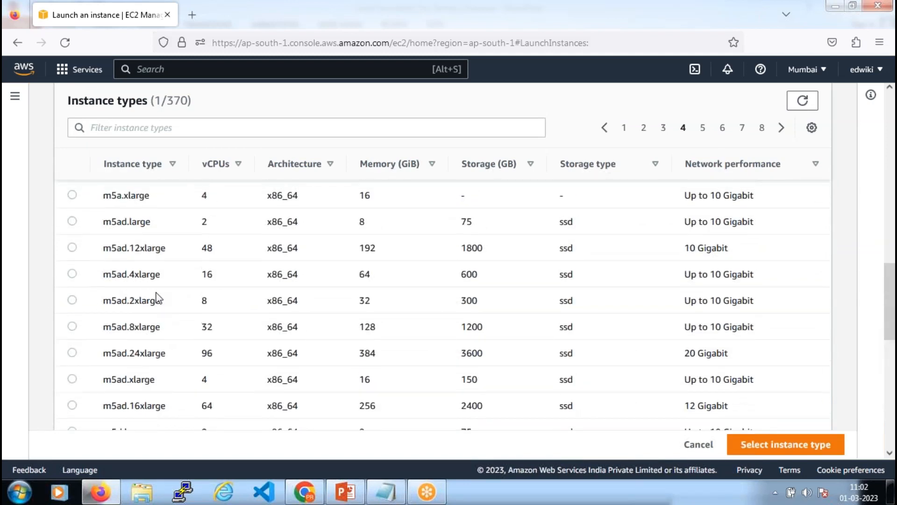
pyautogui.scroll(3, 159, 298)
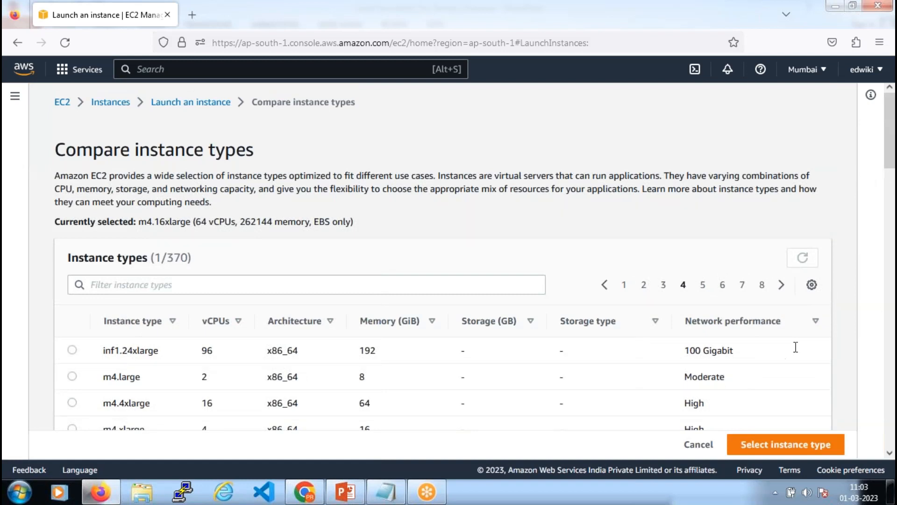
# Page back to the first page of instance types and select t2.micro
pyautogui.moveTo(890, 138)
pyautogui.mouseDown()
pyautogui.moveTo(889, 318)
pyautogui.moveTo(884, 121)
pyautogui.mouseUp()
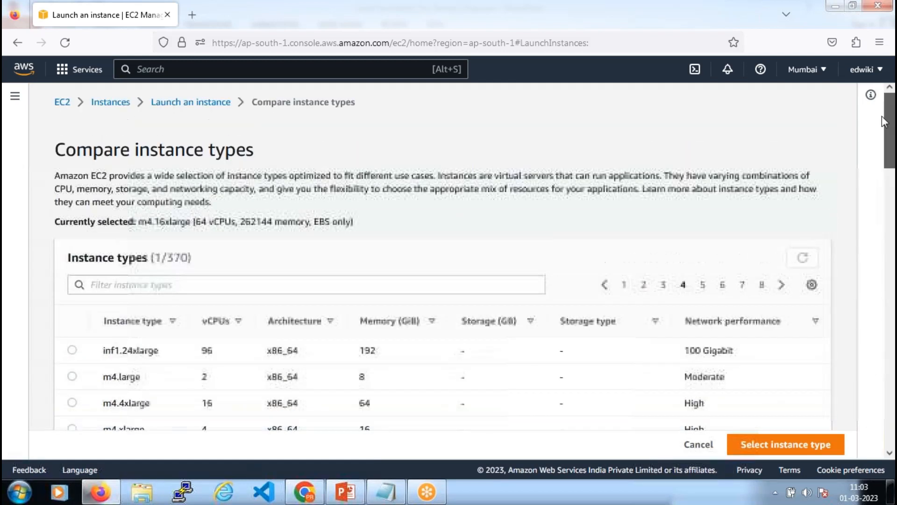
pyautogui.click(605, 285)
pyautogui.click(606, 285)
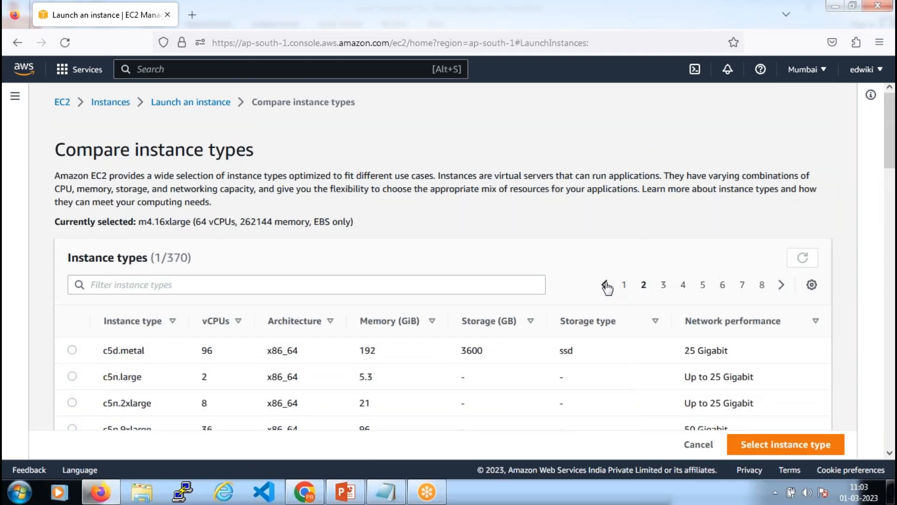
pyautogui.click(605, 285)
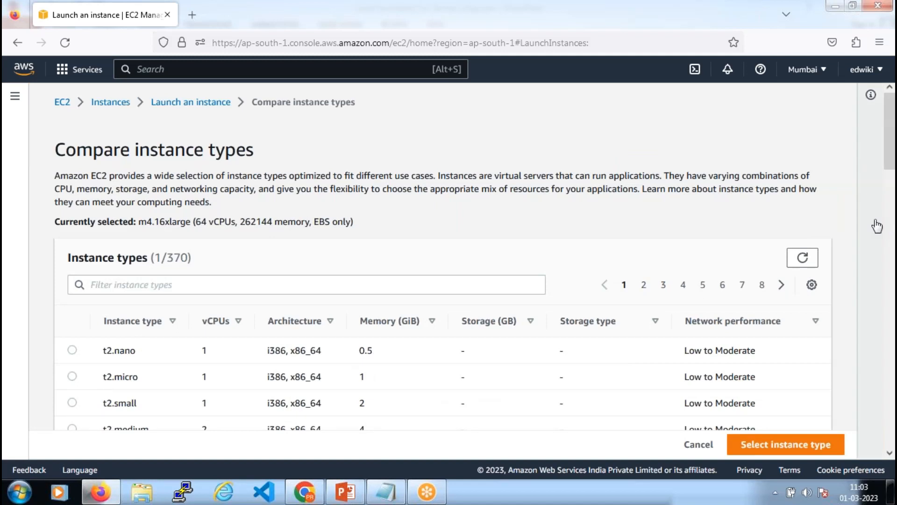
pyautogui.scroll(-2, 877, 226)
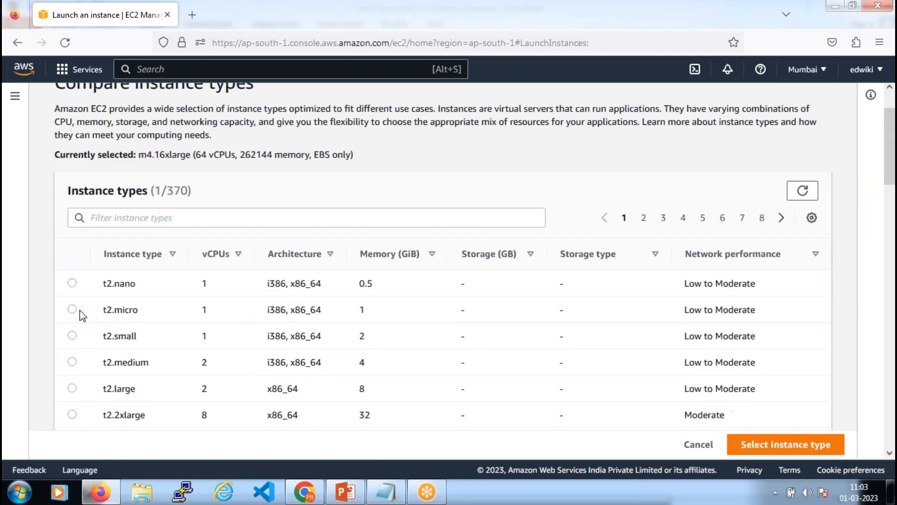
pyautogui.click(150, 318)
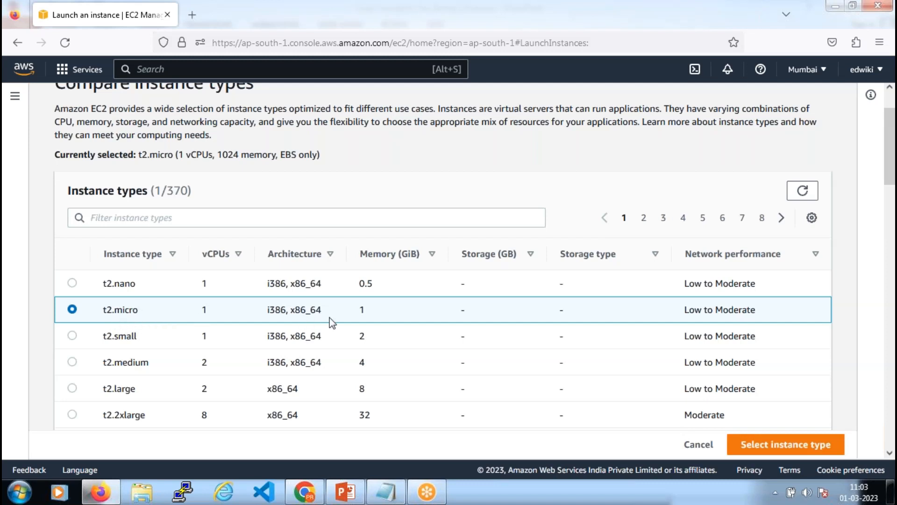
# Try t3.xlarge, then settle on t2.micro and point out its 1 vCPU and 1 GiB memory
pyautogui.scroll(-3, 217, 360)
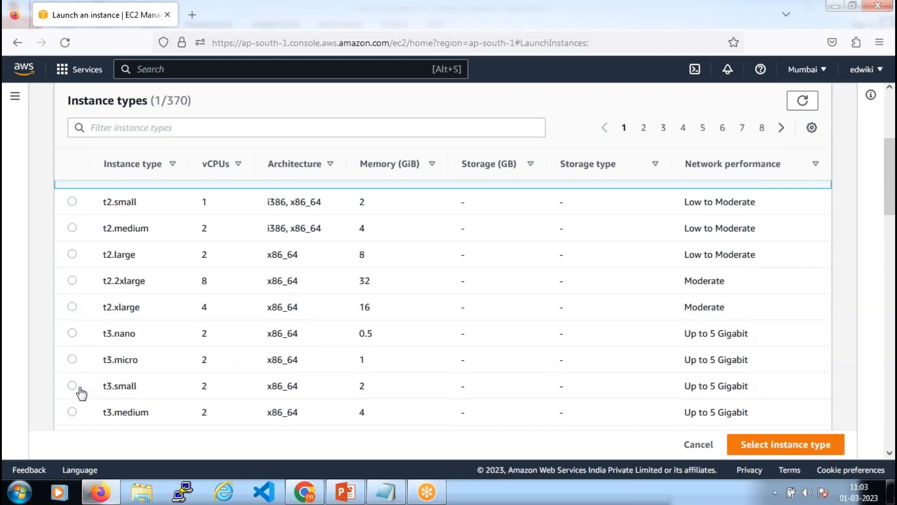
pyautogui.scroll(-3, 89, 392)
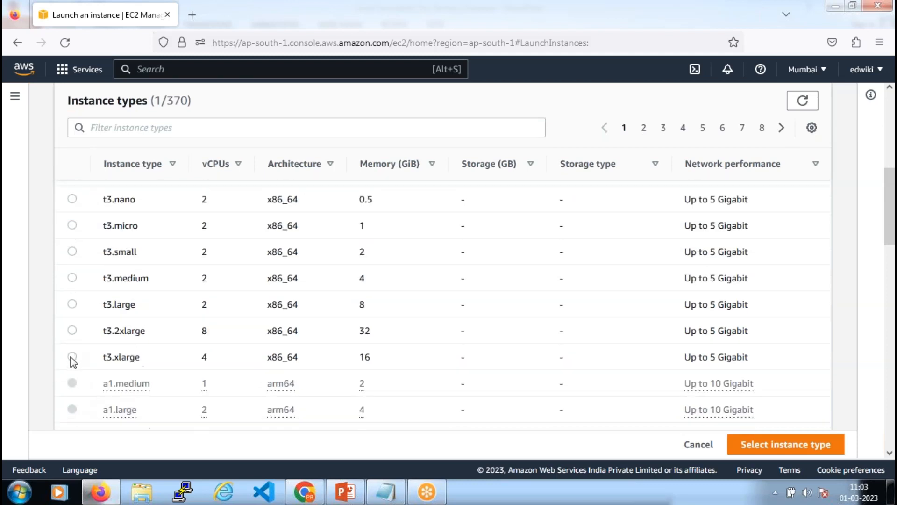
pyautogui.click(114, 362)
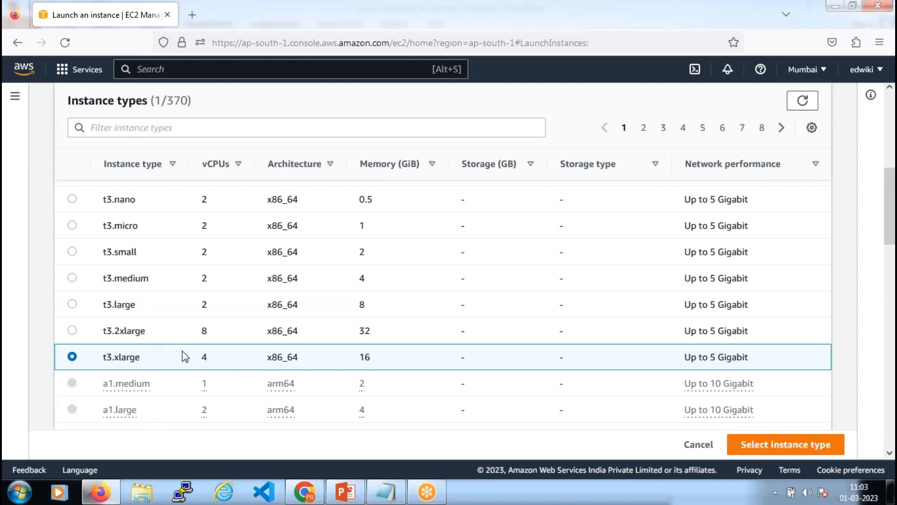
pyautogui.scroll(5, 186, 356)
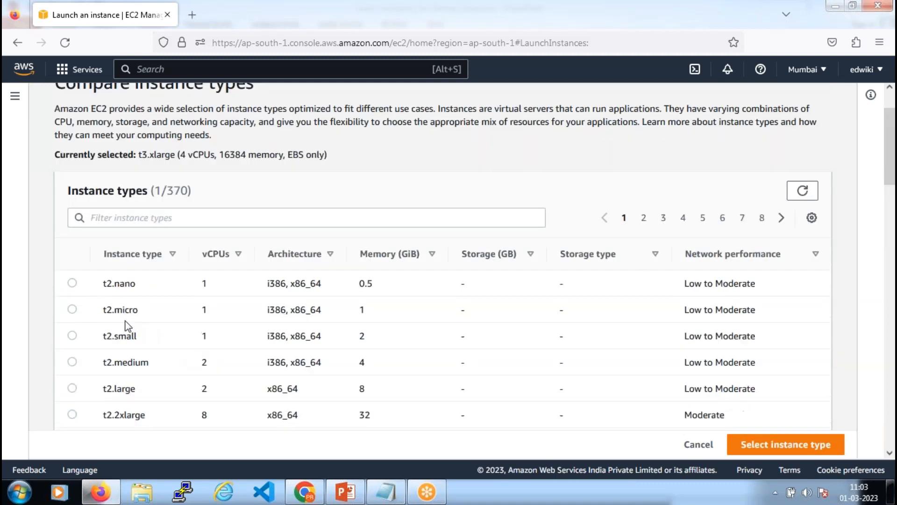
pyautogui.click(73, 310)
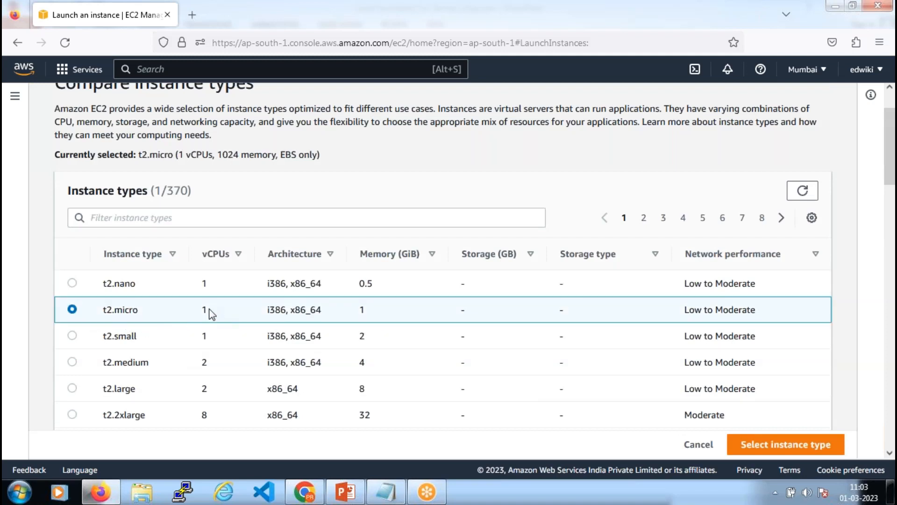
pyautogui.moveTo(196, 308); pyautogui.dragTo(210, 309)
pyautogui.moveTo(366, 310); pyautogui.dragTo(357, 309)
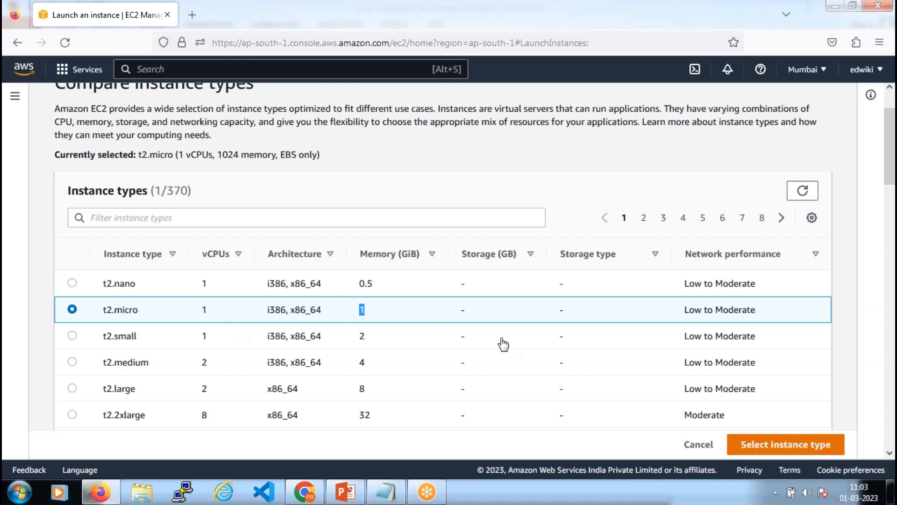
# Confirm t2.micro as the instance type and pick clf-01 from the Key pair name list
pyautogui.click(796, 450)
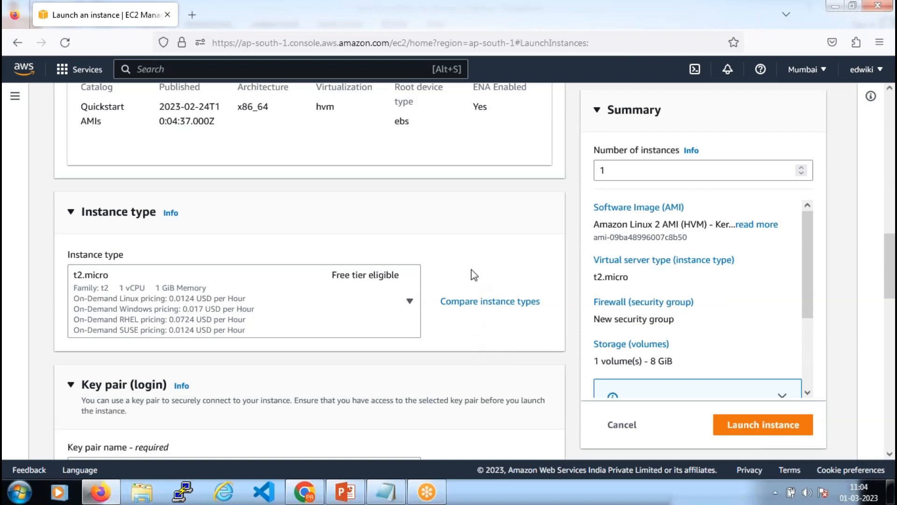
pyautogui.scroll(-3, 474, 276)
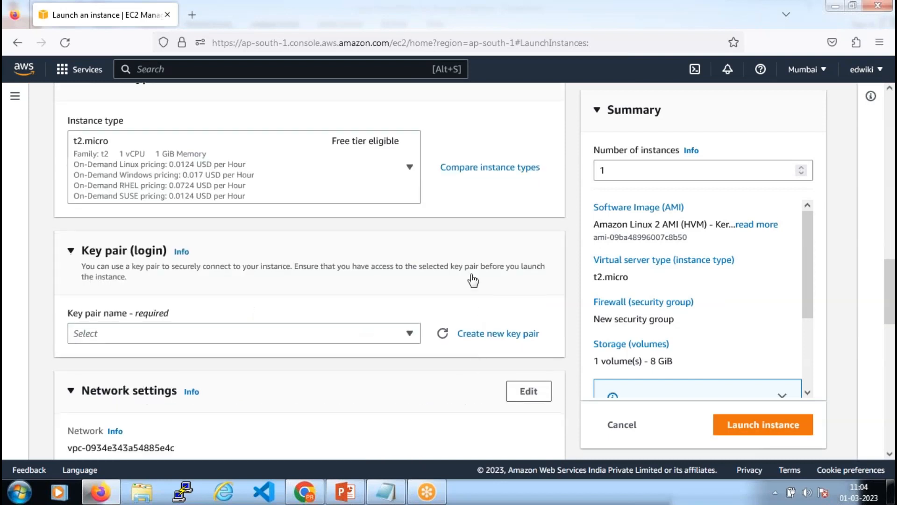
pyautogui.scroll(-2, 473, 280)
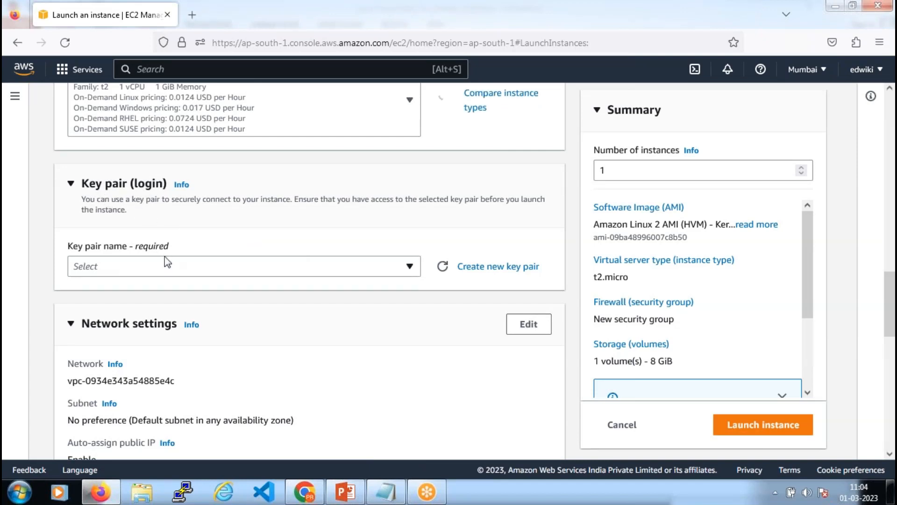
pyautogui.click(312, 271)
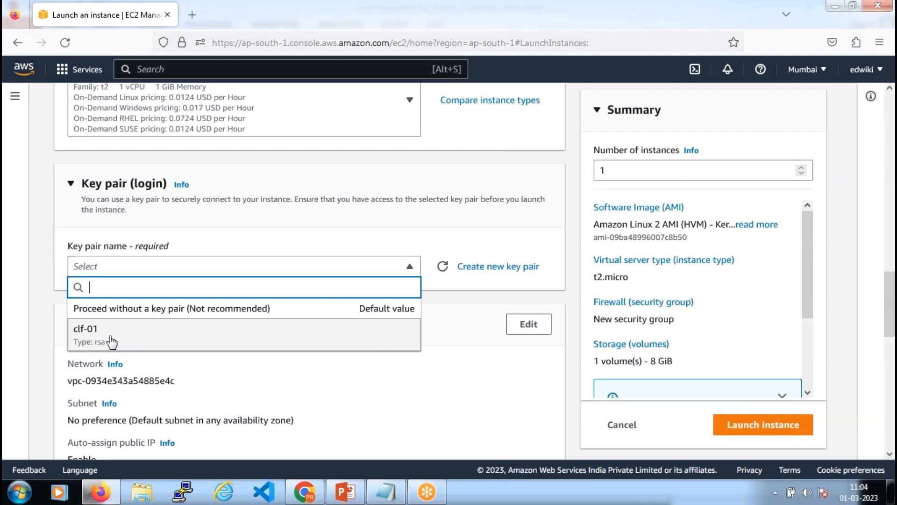
pyautogui.click(196, 337)
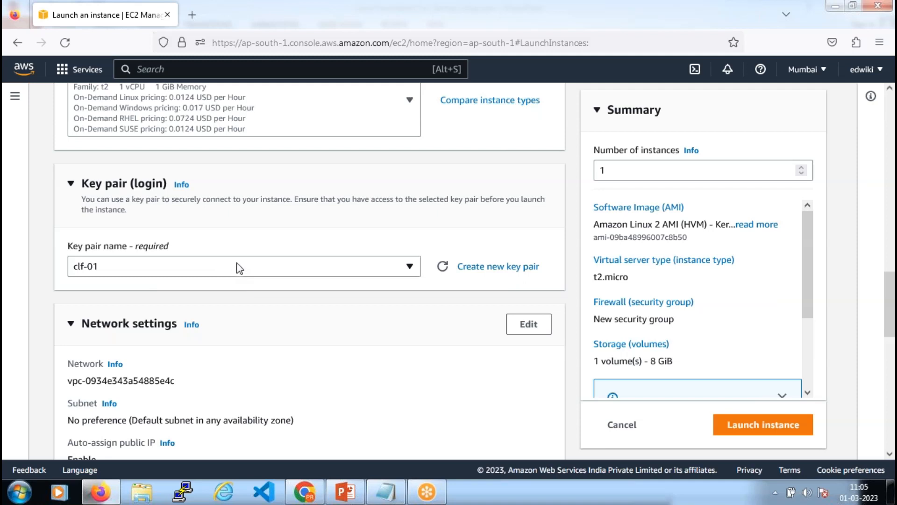
# Collapse Network settings to reveal storage: a single 8 GiB gp2 root volume, unencrypted
pyautogui.scroll(-4, 238, 268)
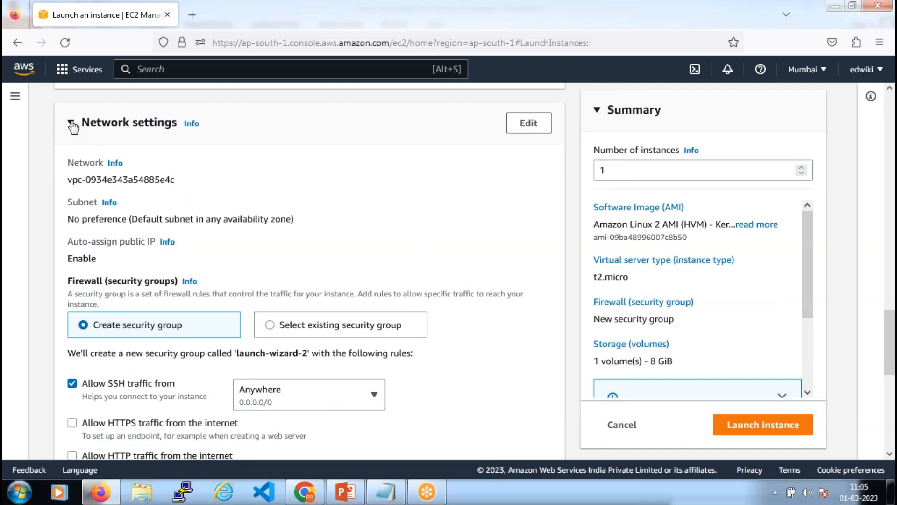
pyautogui.click(133, 158)
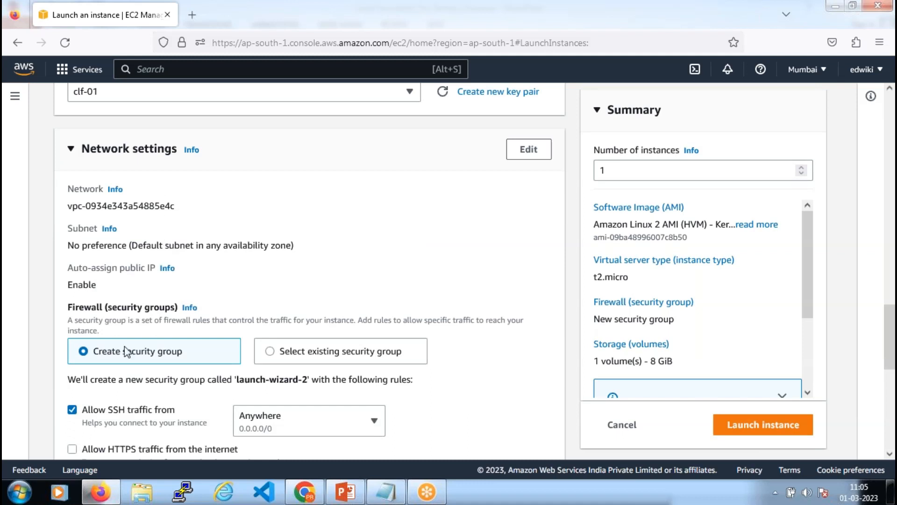
pyautogui.click(71, 151)
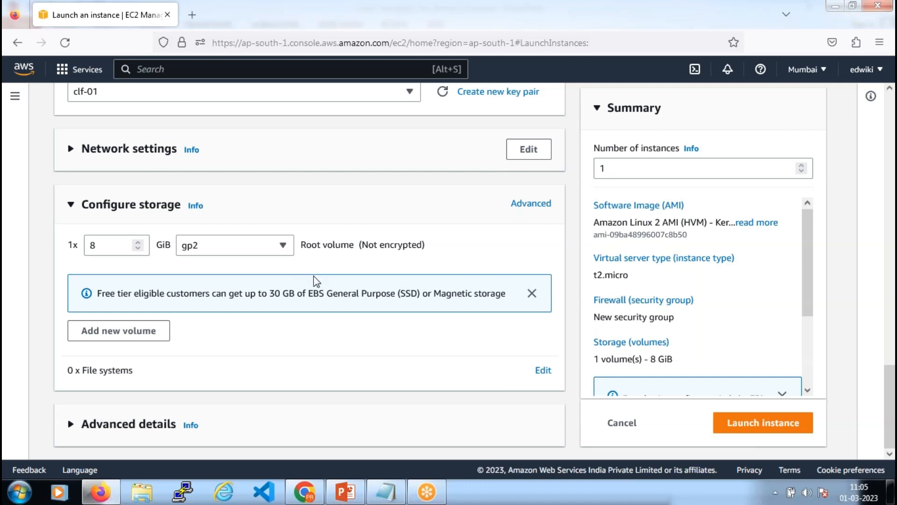
pyautogui.scroll(20, 313, 279)
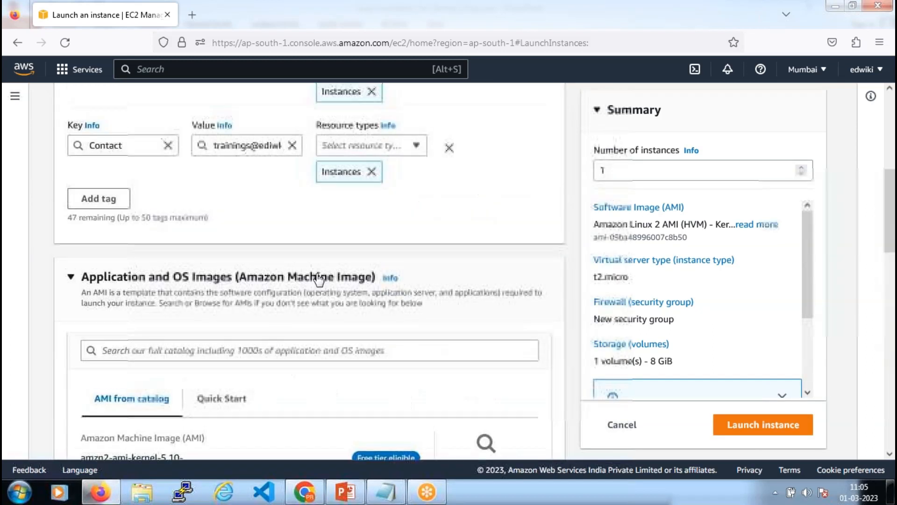
pyautogui.scroll(2, 321, 237)
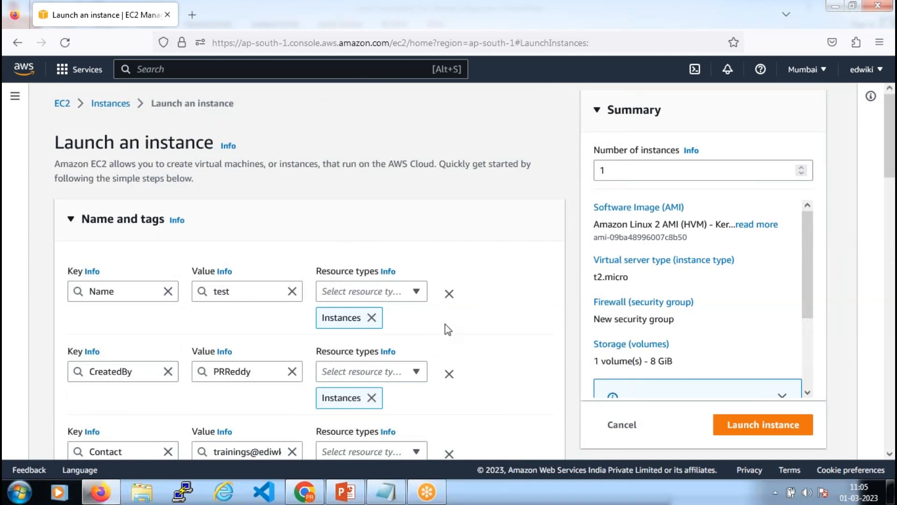
pyautogui.scroll(-8, 381, 327)
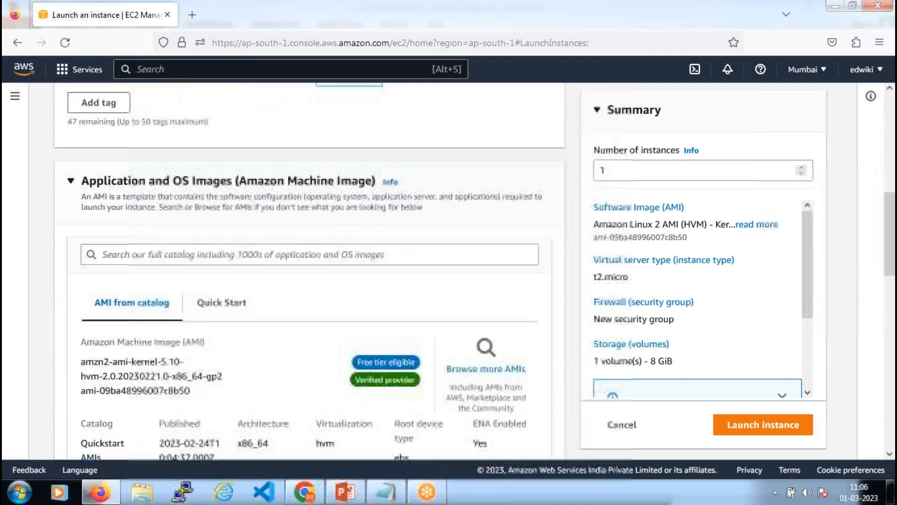
pyautogui.scroll(-7, 373, 307)
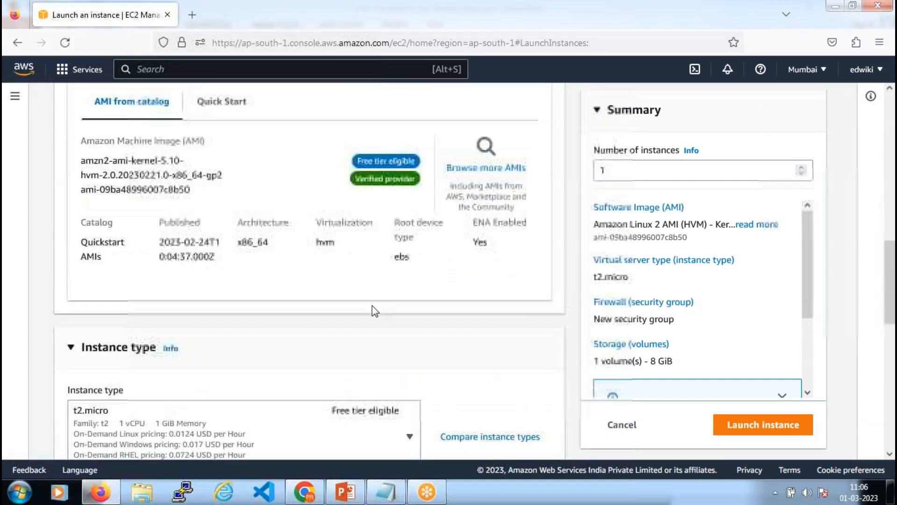
pyautogui.scroll(-8, 372, 305)
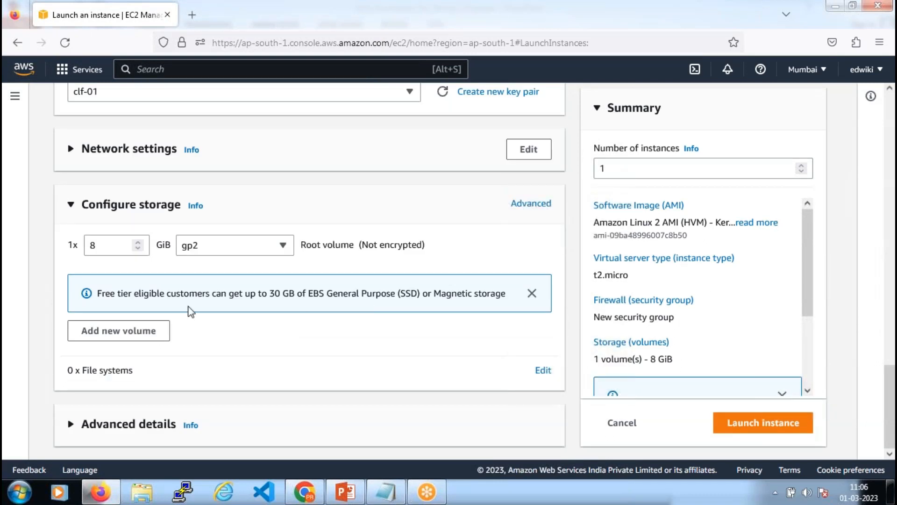
pyautogui.moveTo(137, 295); pyautogui.dragTo(398, 293)
pyautogui.doubleClick(92, 246)
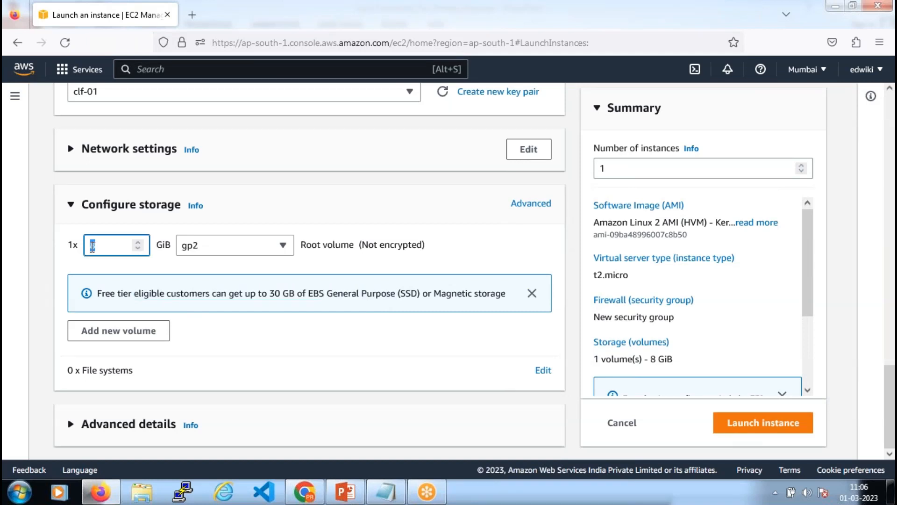
pyautogui.write('50')
pyautogui.moveTo(269, 293); pyautogui.dragTo(458, 294)
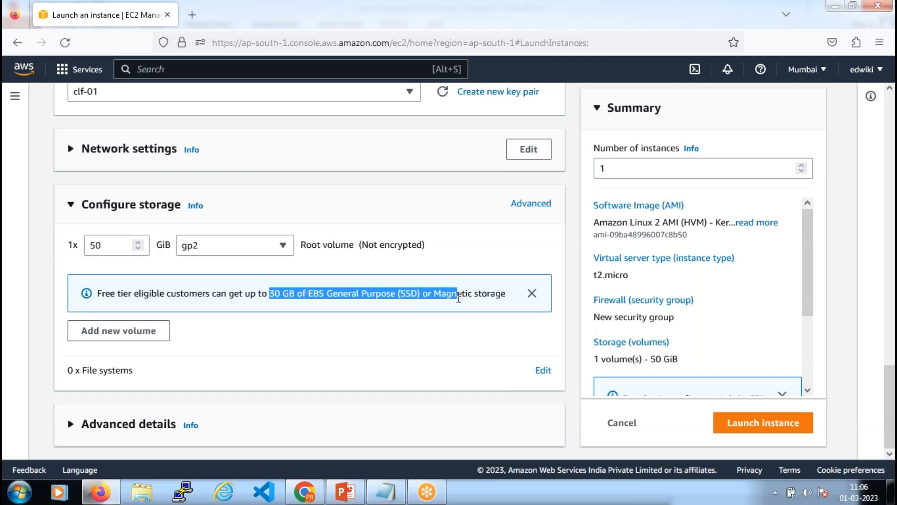
pyautogui.doubleClick(101, 245)
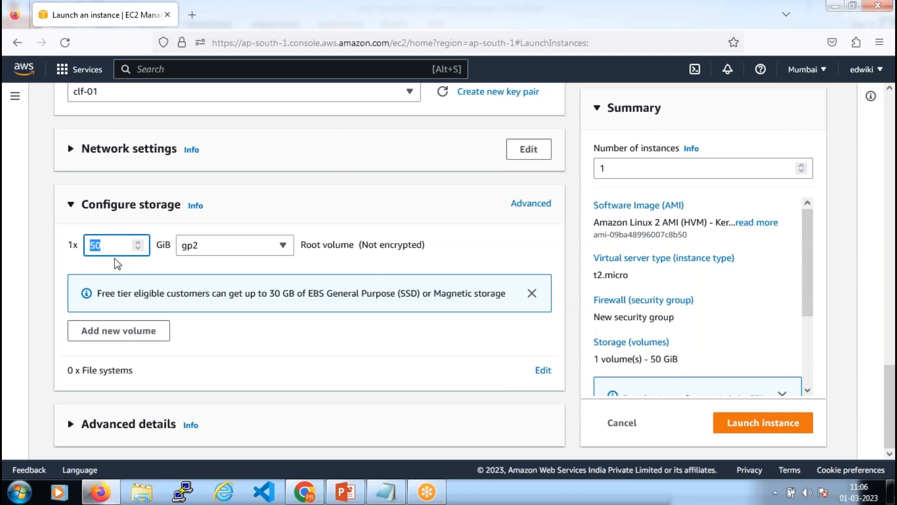
pyautogui.write('8')
pyautogui.click(299, 308)
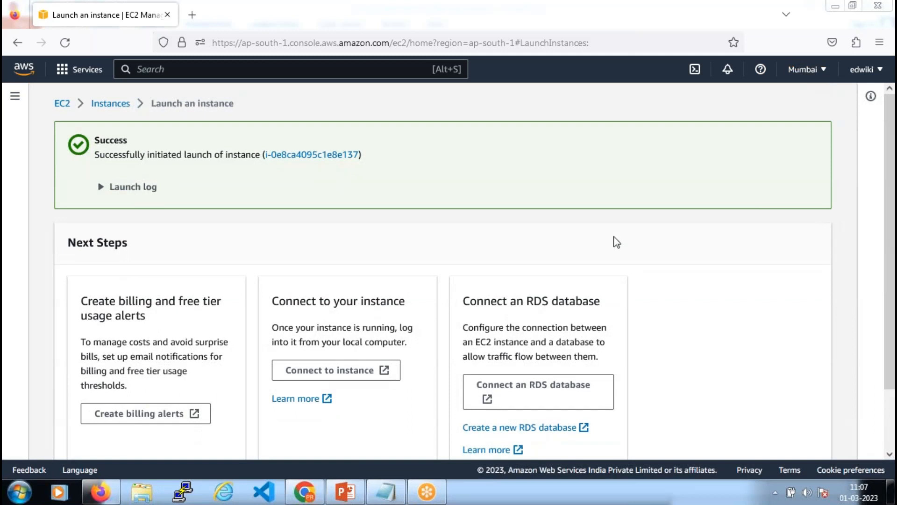
# Open the newly launched test instance from the instance ID link in the success banner
pyautogui.click(318, 155)
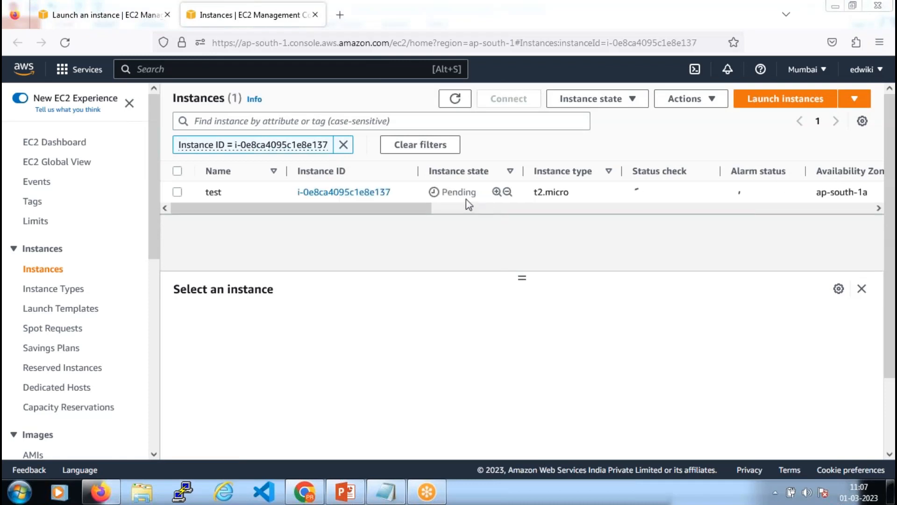
# Reload the Instances page until test changes from Pending to Running
pyautogui.moveTo(442, 192); pyautogui.dragTo(477, 192)
pyautogui.press('F5')
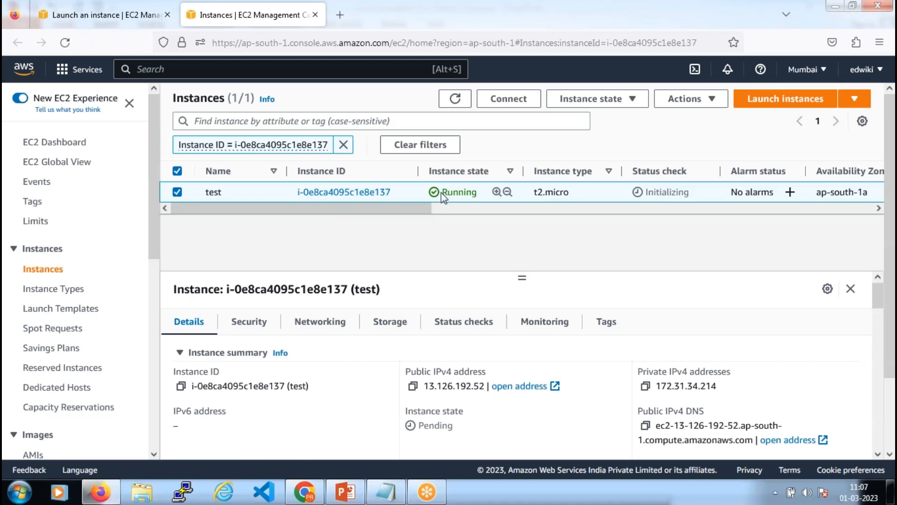
pyautogui.moveTo(443, 192); pyautogui.dragTo(478, 192)
# Copy public IPv4 address 13.126.192.52 from the test instance's Details tab
pyautogui.click(413, 386)
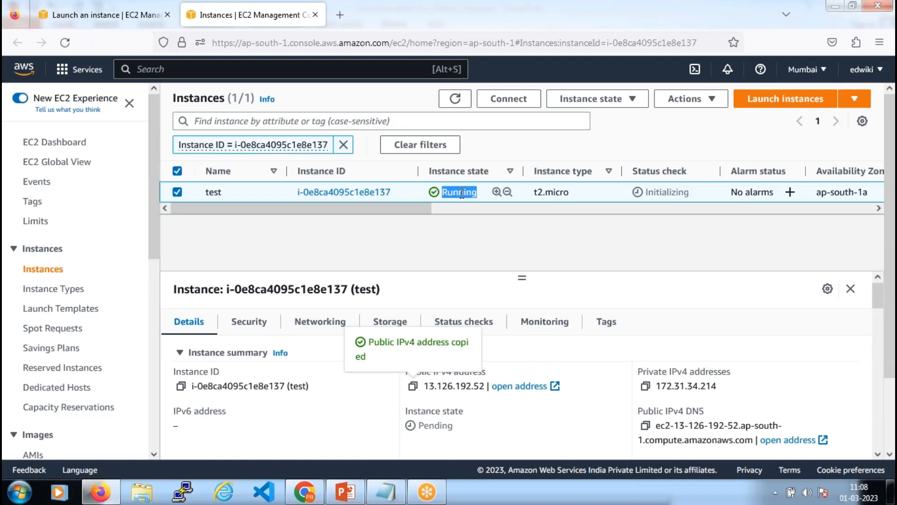
pyautogui.click(619, 35)
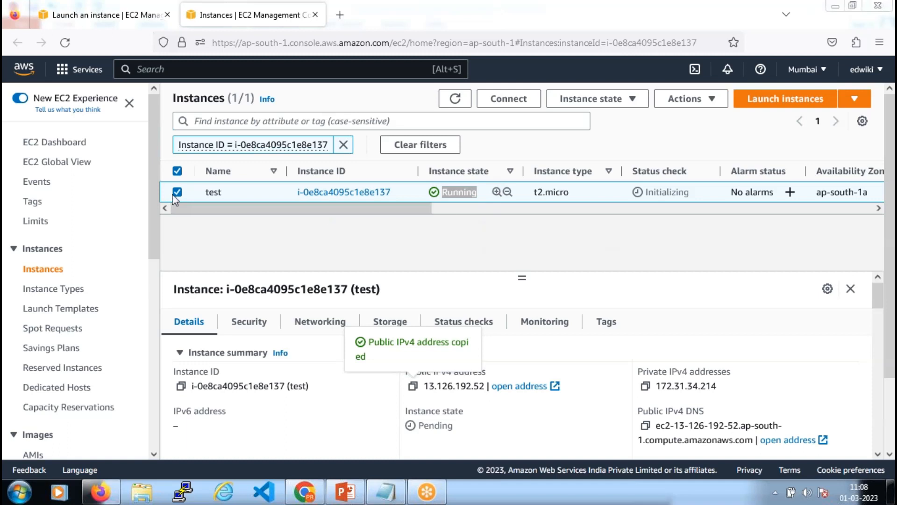
pyautogui.click(632, 107)
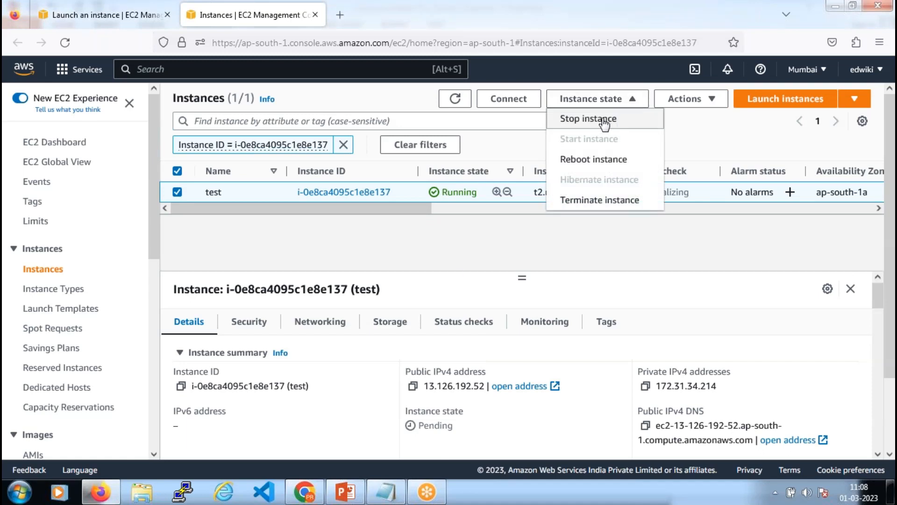
pyautogui.click(543, 241)
pyautogui.click(413, 386)
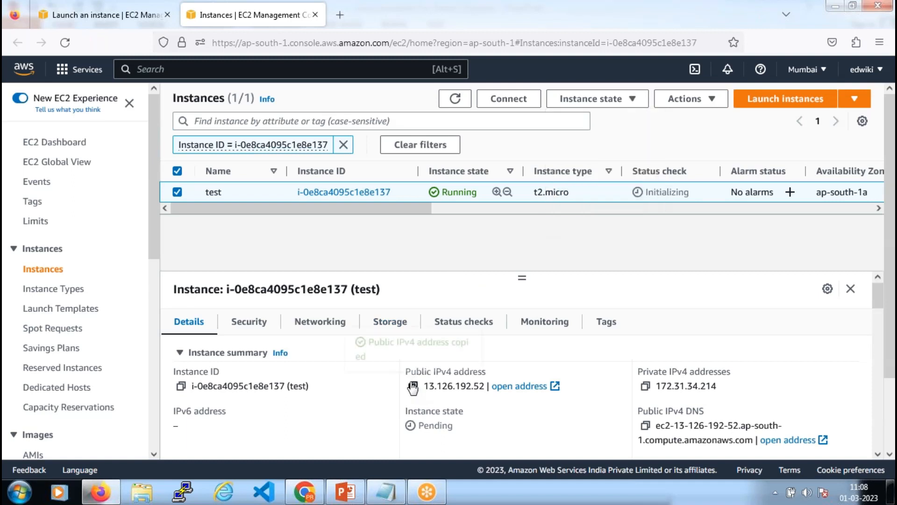
# Paste 13.126.192.52 into a new Notepad document, then return to the EC2 console
pyautogui.click(33, 491)
pyautogui.write('not')
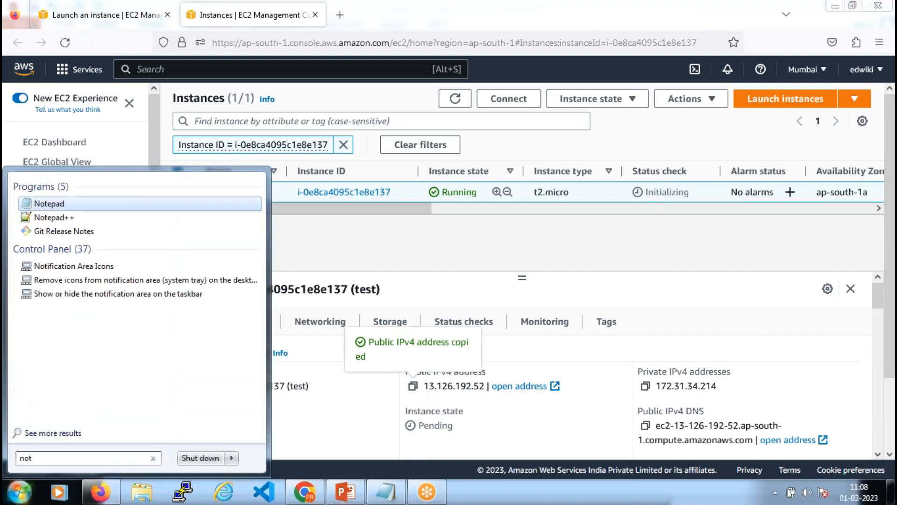
pyautogui.press('Return')
pyautogui.hotkey('ctrl', 'v')
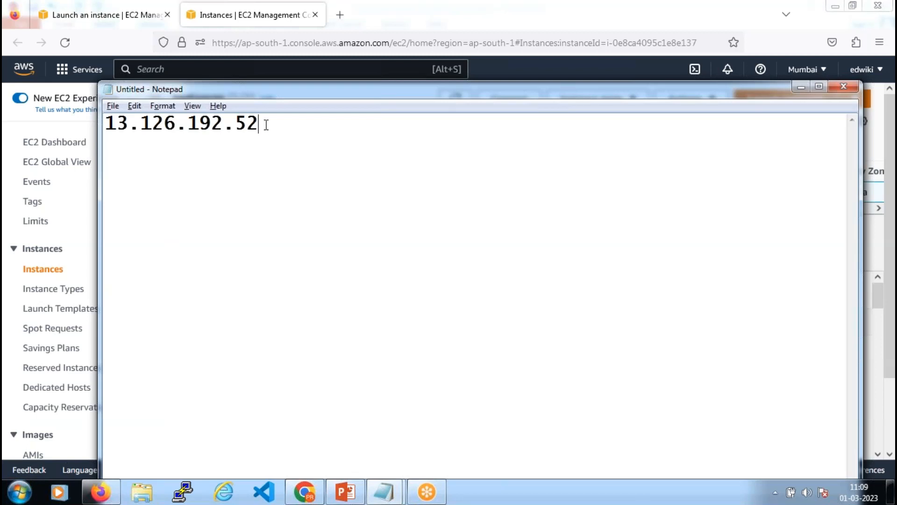
pyautogui.hotkey('alt', 'Tab')
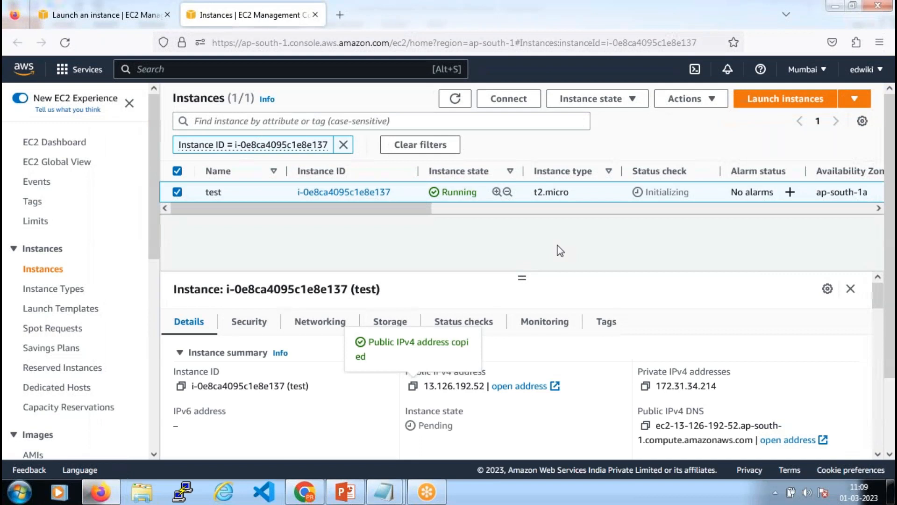
# Stop the test instance, confirm the stop, and refresh the list to show Stopped
pyautogui.click(633, 99)
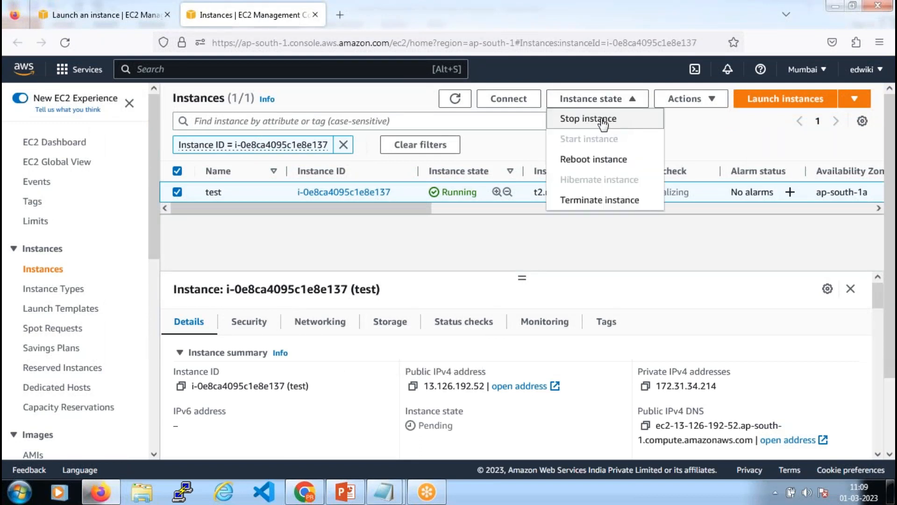
pyautogui.click(603, 120)
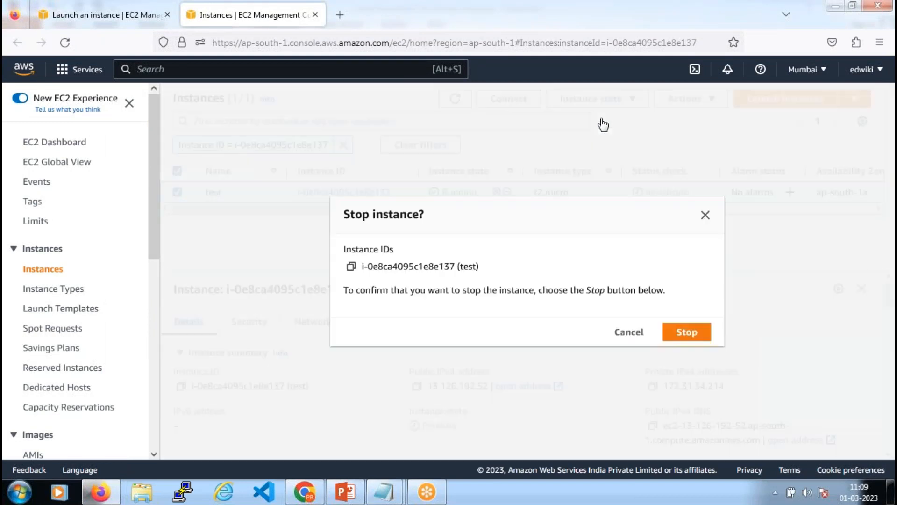
pyautogui.click(686, 331)
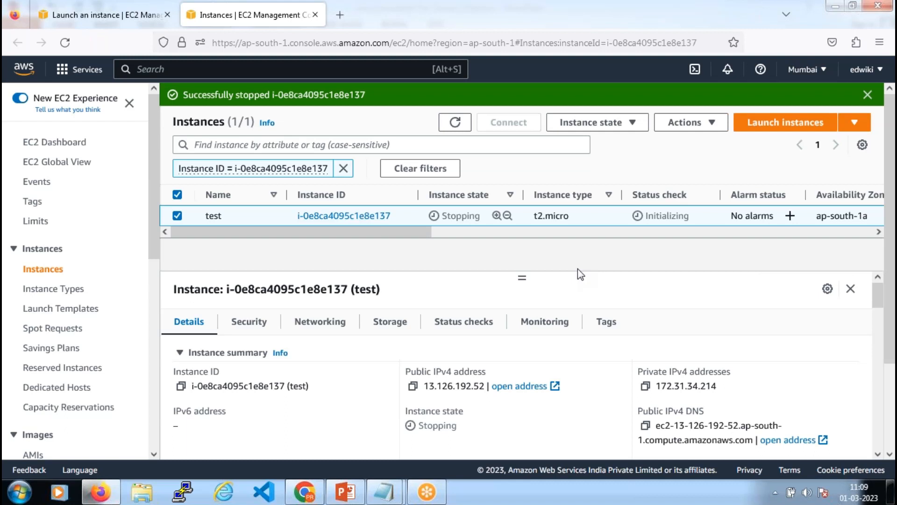
pyautogui.click(455, 122)
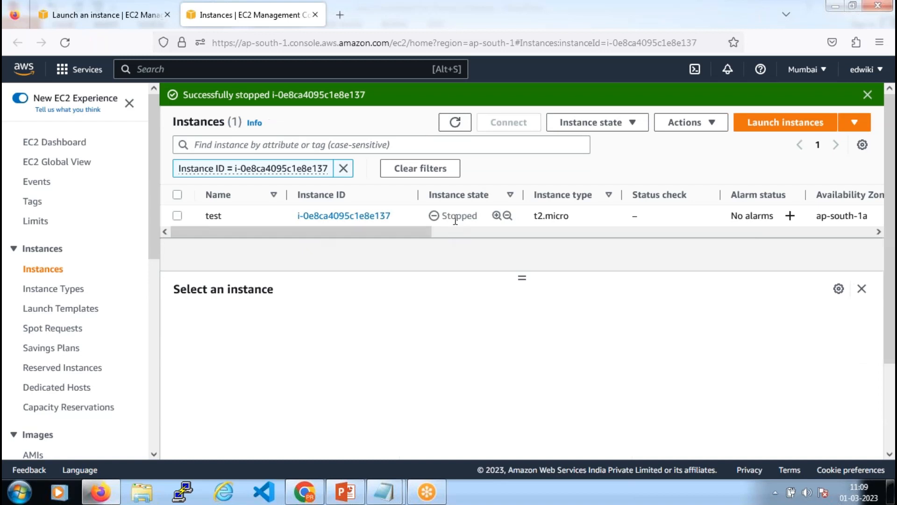
# Check that the stopped test instance has a blank public IPv4 address, then start it
pyautogui.click(178, 217)
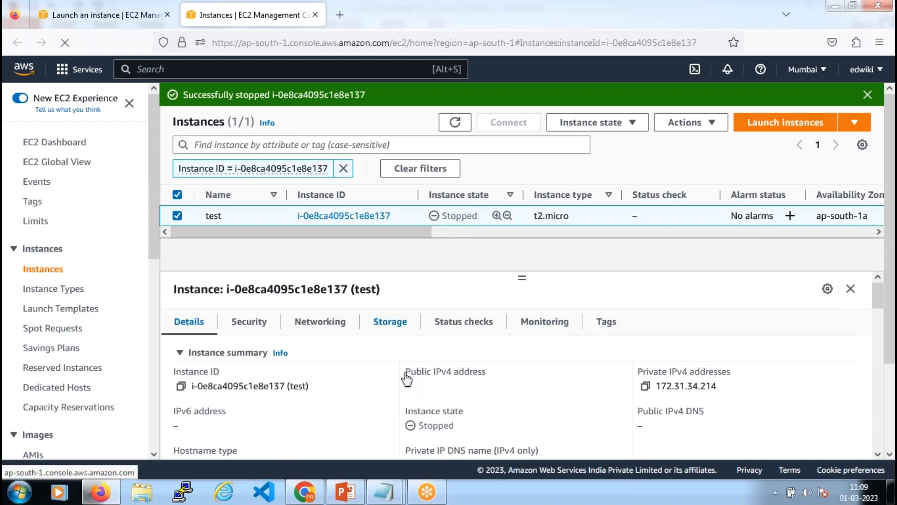
pyautogui.moveTo(405, 372); pyautogui.dragTo(497, 391)
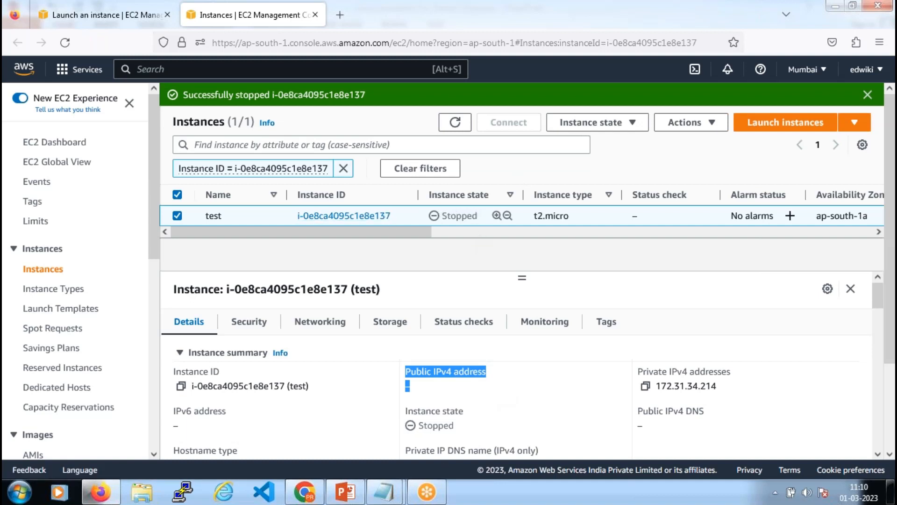
pyautogui.click(635, 128)
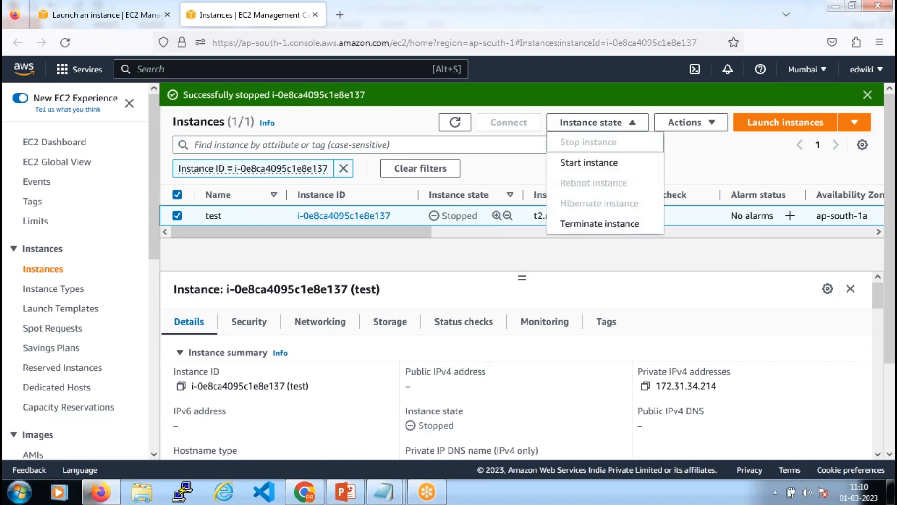
pyautogui.click(609, 170)
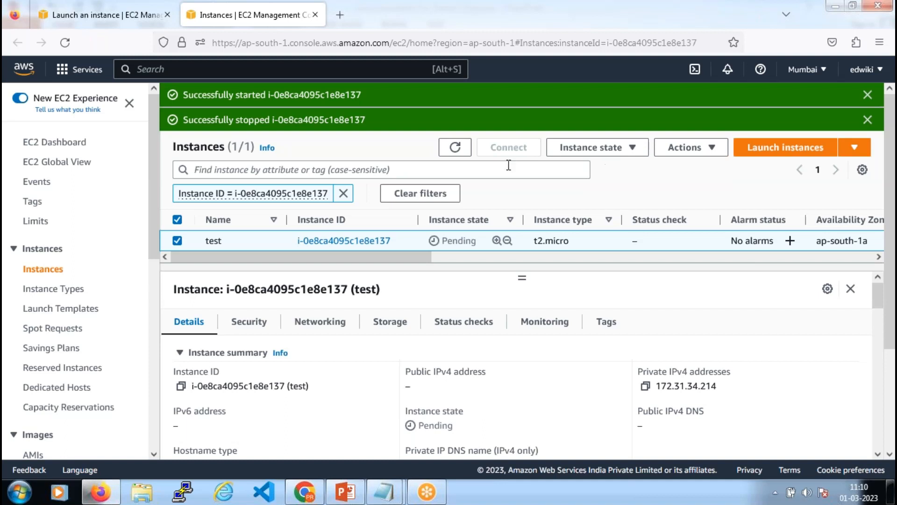
# Refresh until test is Running, then copy its new public IPv4 address 65.1.109.132
pyautogui.click(455, 151)
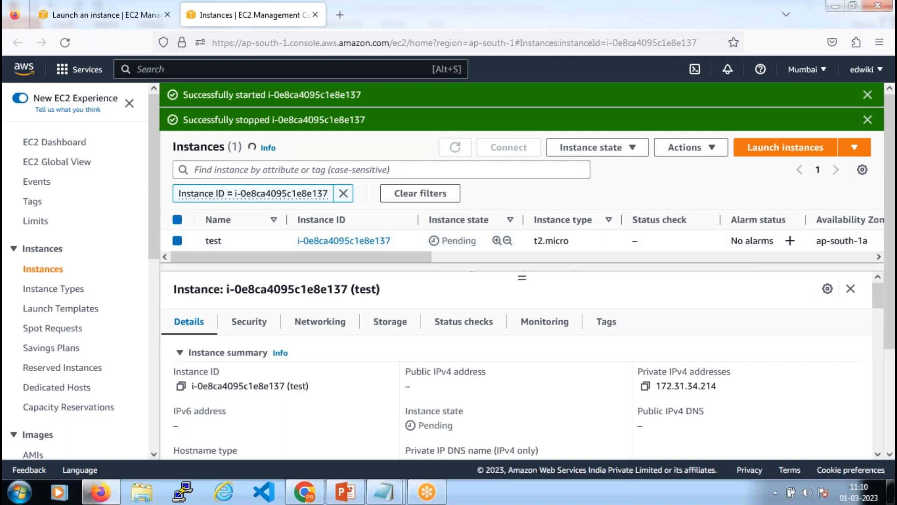
pyautogui.click(868, 120)
pyautogui.click(868, 95)
pyautogui.click(455, 98)
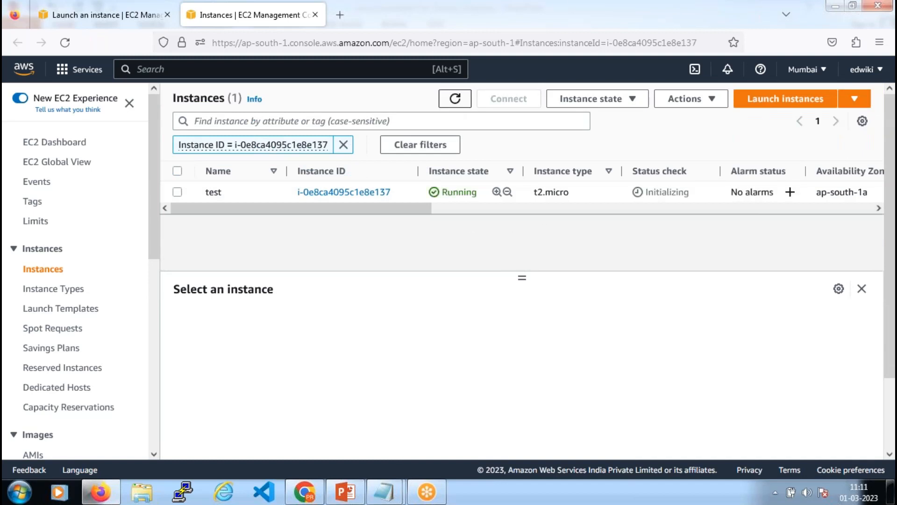
pyautogui.click(180, 193)
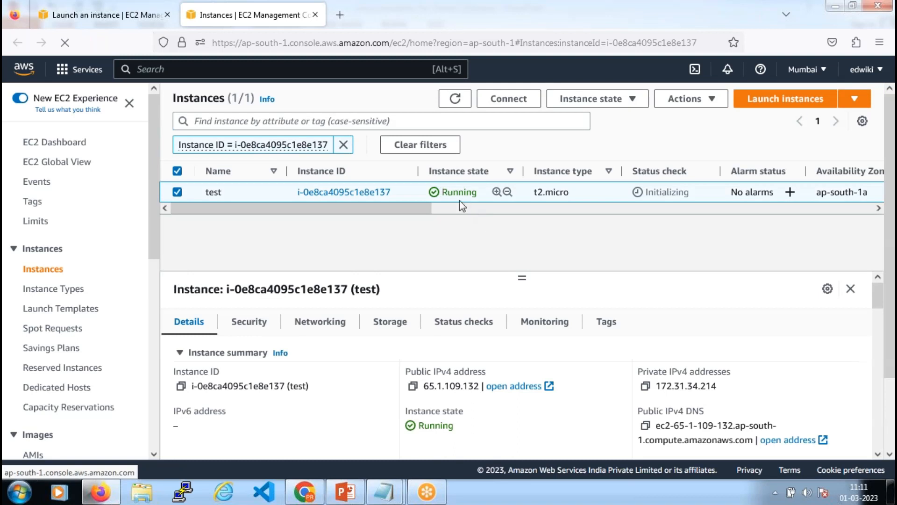
pyautogui.moveTo(406, 371); pyautogui.dragTo(495, 371)
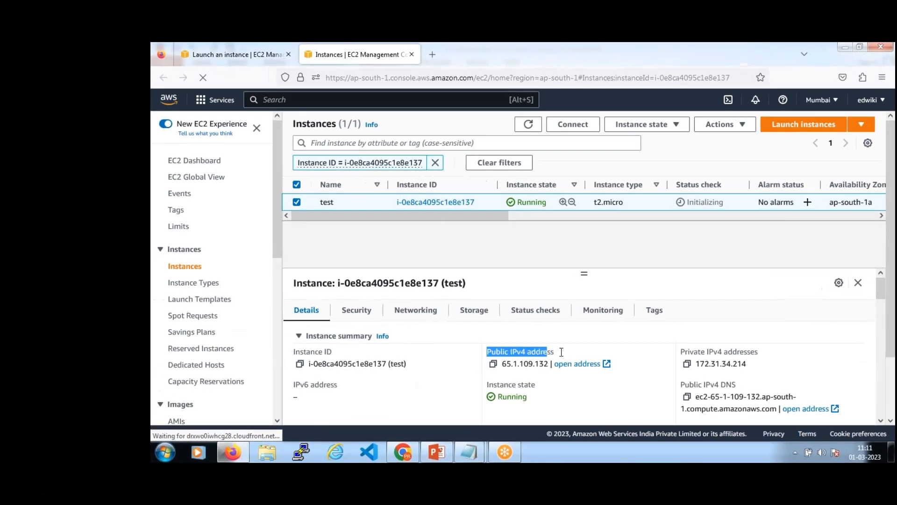
pyautogui.moveTo(561, 352); pyautogui.dragTo(563, 353)
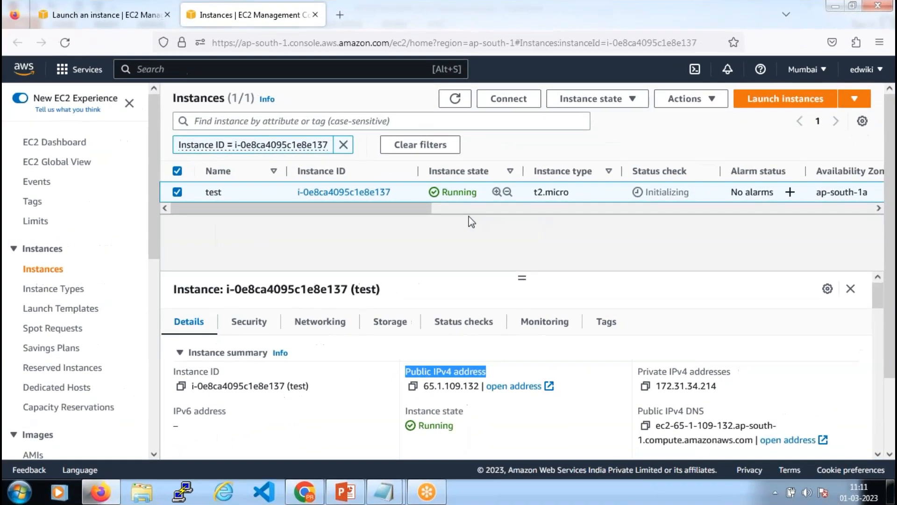
pyautogui.click(412, 386)
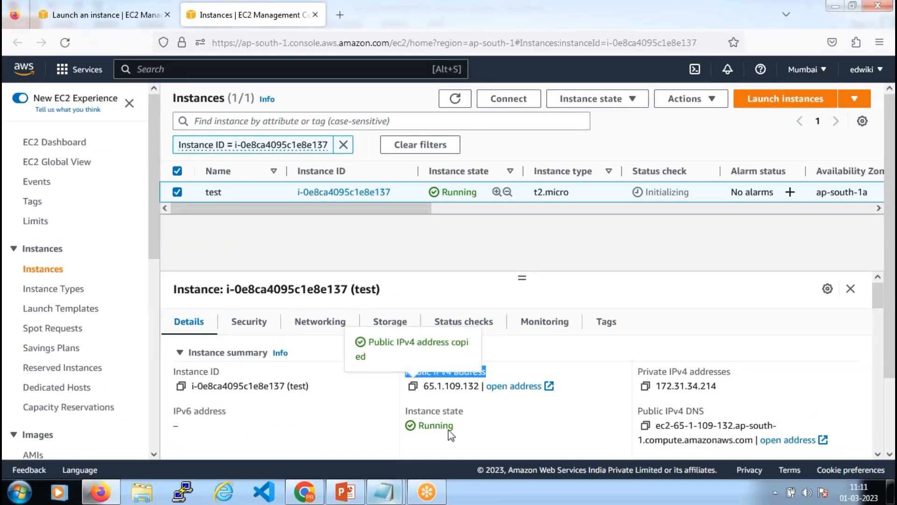
pyautogui.click(386, 492)
# Paste 65.1.109.132 on a new line below 13.126.192.52 and highlight each address
pyautogui.press('Return')
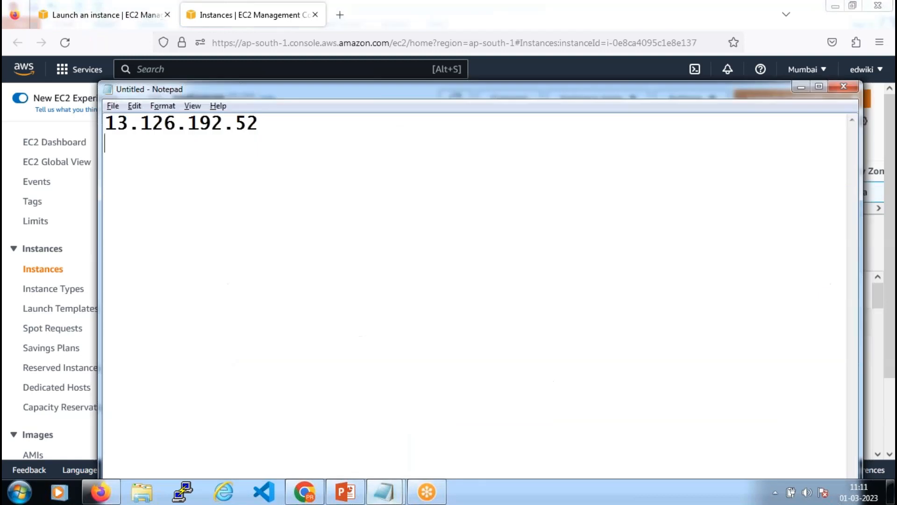
pyautogui.hotkey('ctrl', 'v')
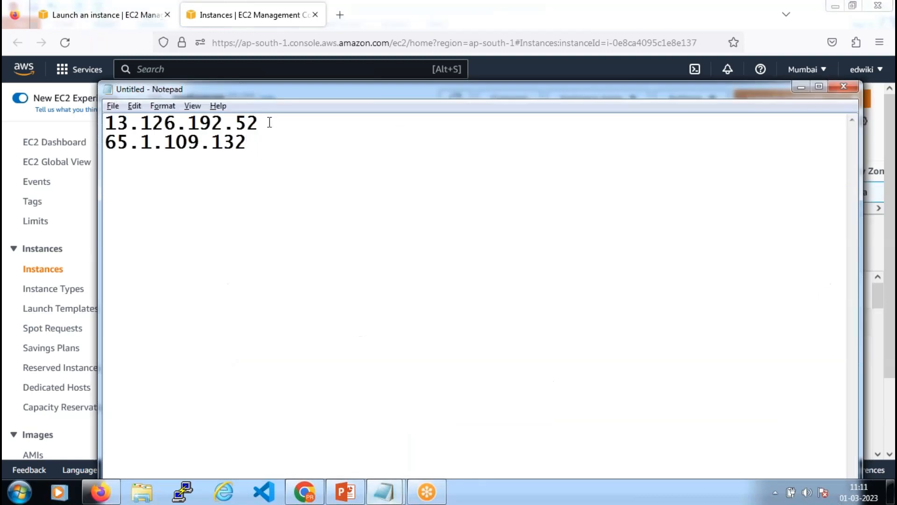
pyautogui.moveTo(268, 121); pyautogui.dragTo(100, 122)
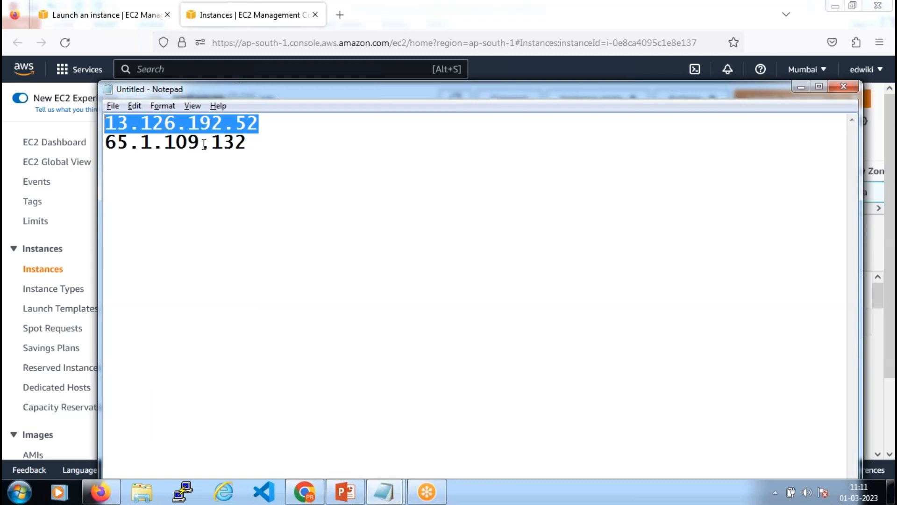
pyautogui.moveTo(255, 142); pyautogui.dragTo(100, 142)
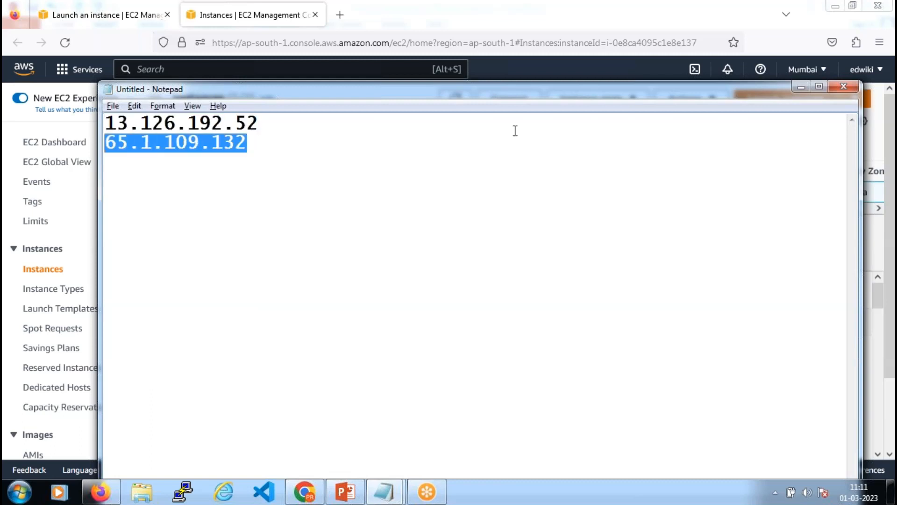
# Return to the Instances tab and open the Instance state menu for the running test instance
pyautogui.click(72, 15)
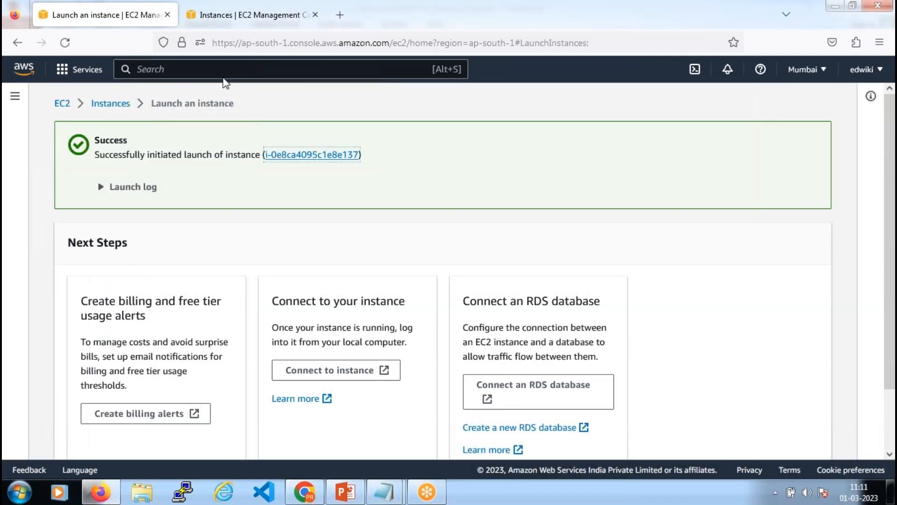
pyautogui.click(418, 133)
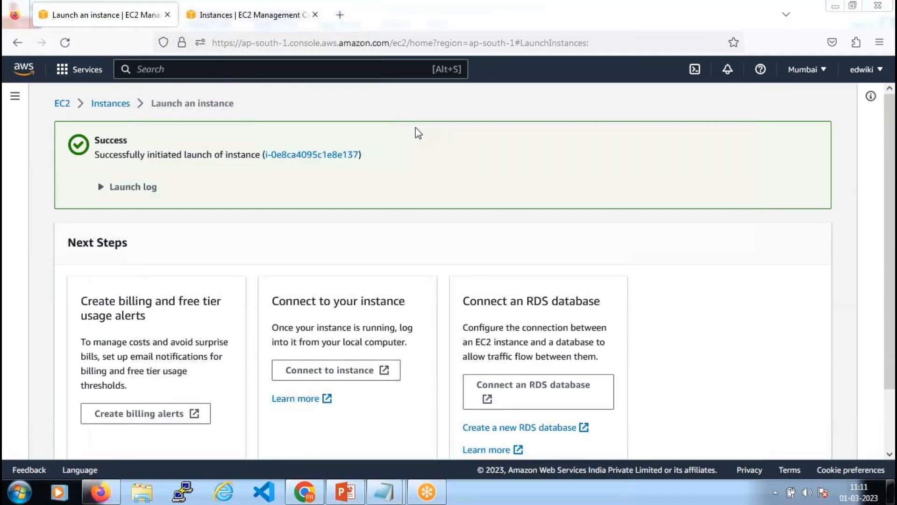
pyautogui.hotkey('ctrl', 'Tab')
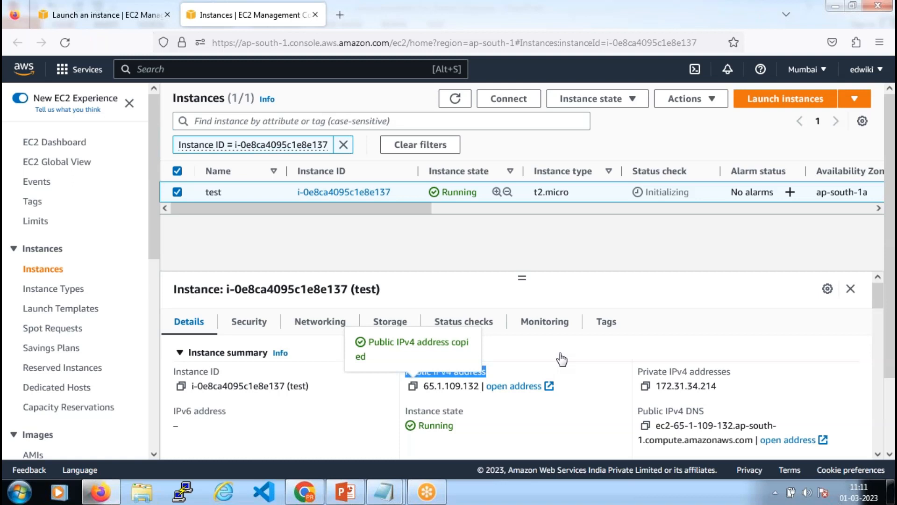
pyautogui.click(632, 100)
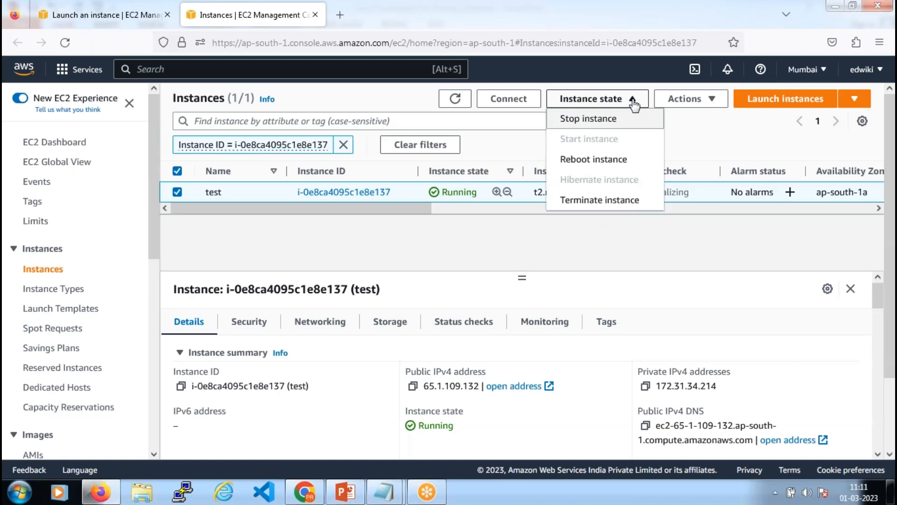
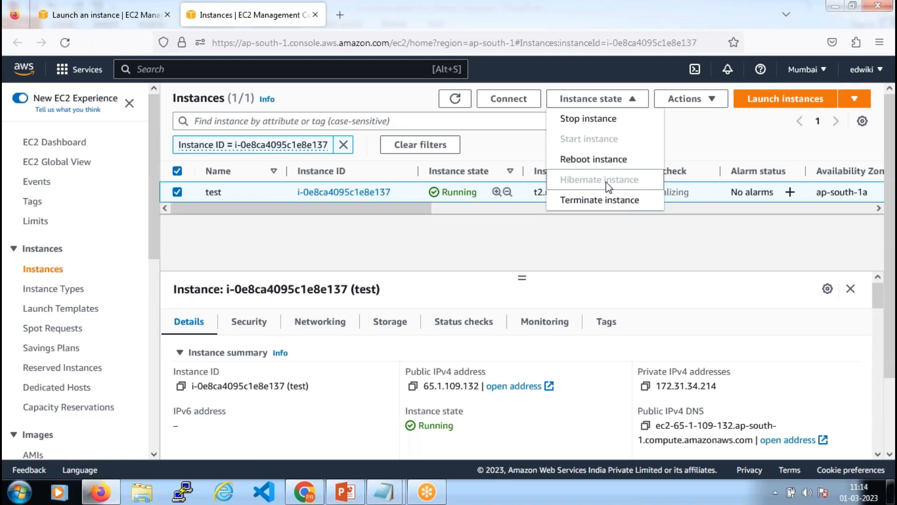
# Dismiss the Start menu and Instance state dropdown, leaving test running unchanged
pyautogui.click(18, 492)
pyautogui.moveTo(234, 458)
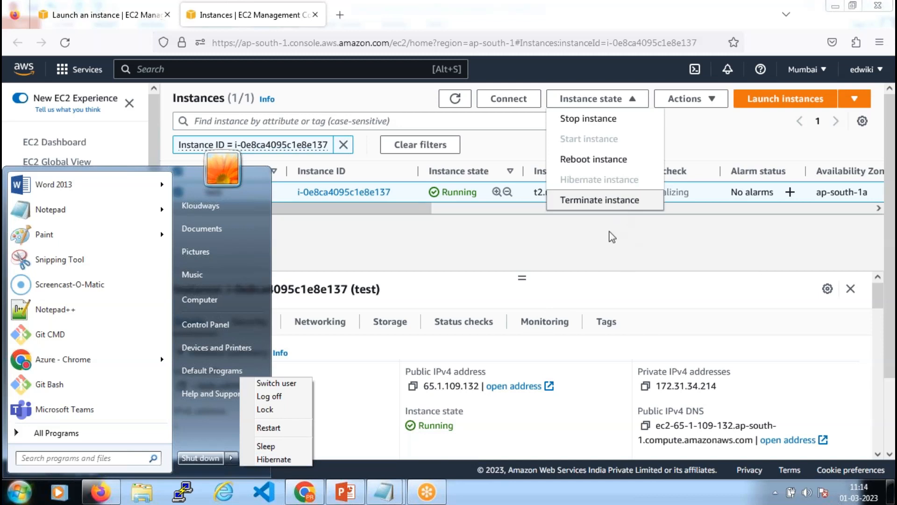
pyautogui.click(624, 206)
pyautogui.press('Escape')
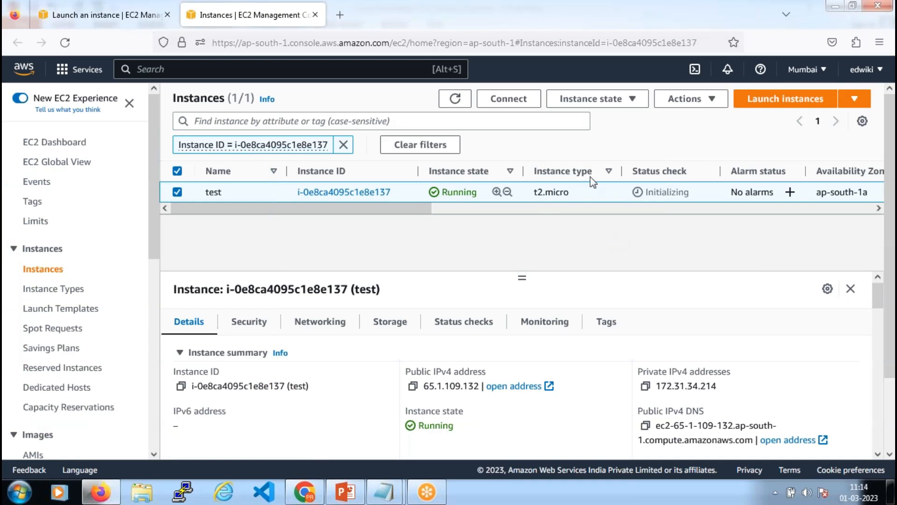
# Point out the test instance's Running state and bring up its Instance state options
pyautogui.click(622, 102)
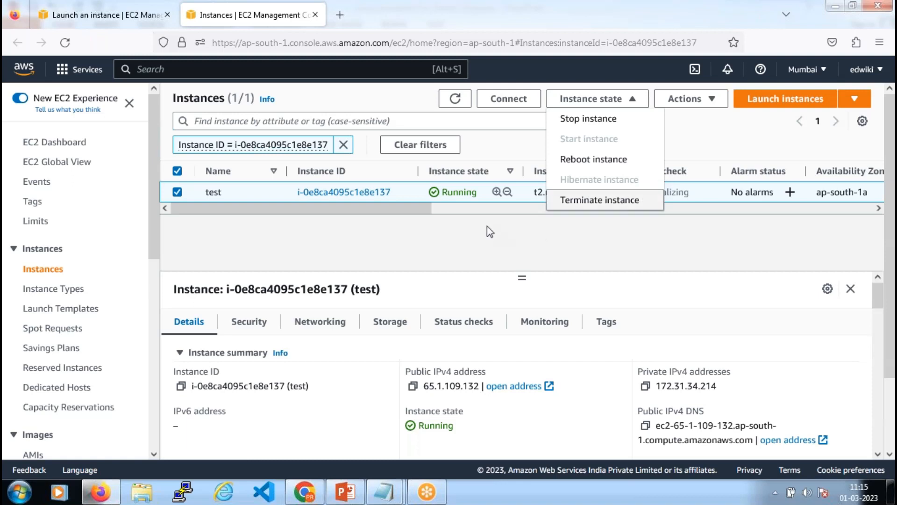
pyautogui.doubleClick(469, 192)
pyautogui.click(601, 99)
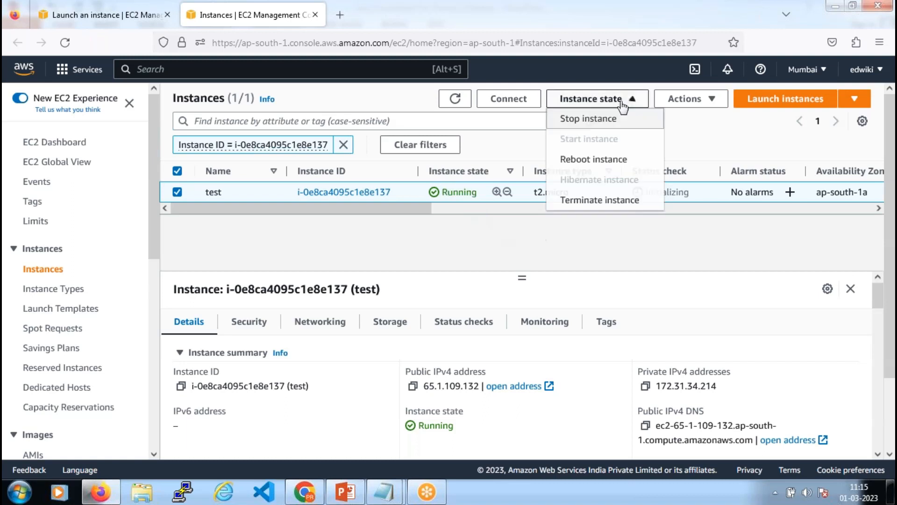
# Stop the test instance and confirm the Stop dialog
pyautogui.click(587, 120)
pyautogui.click(686, 331)
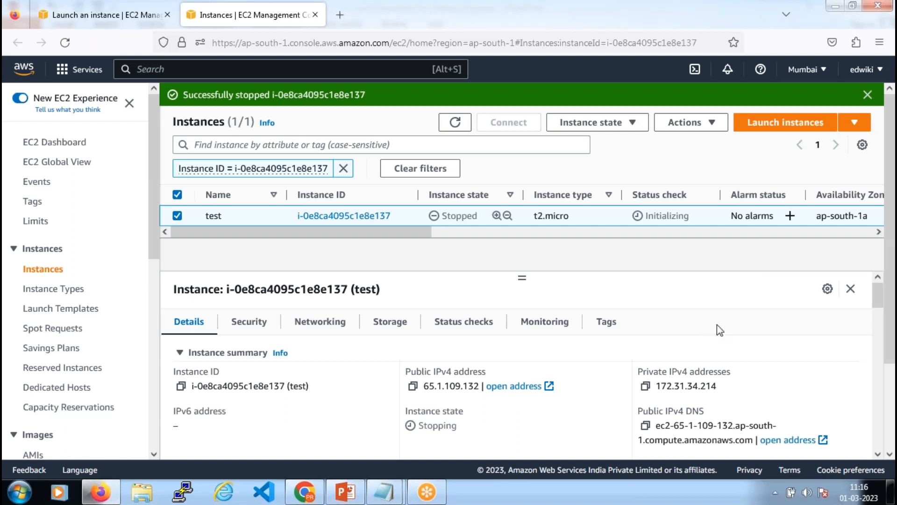
pyautogui.click(635, 130)
# Start the test instance, dismiss the 'Successfully stopped' banner, and open the account menu
pyautogui.click(600, 163)
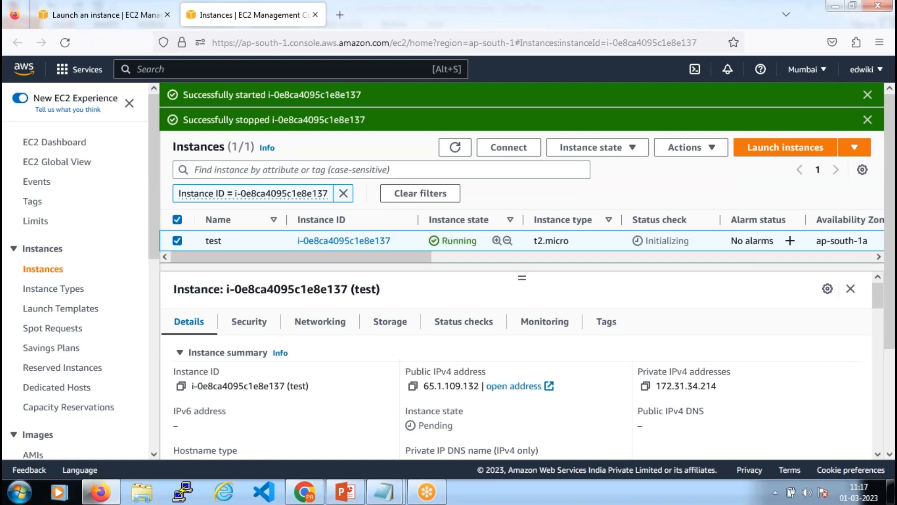
pyautogui.click(867, 119)
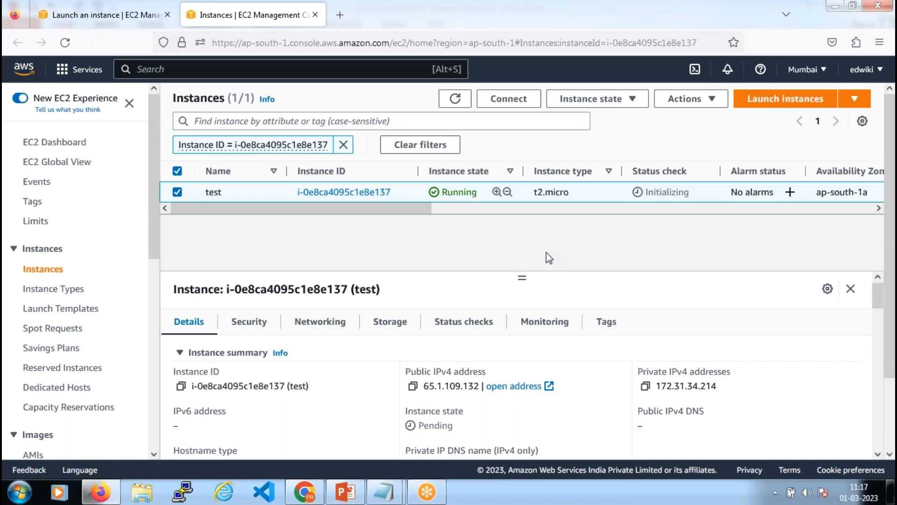
pyautogui.click(880, 76)
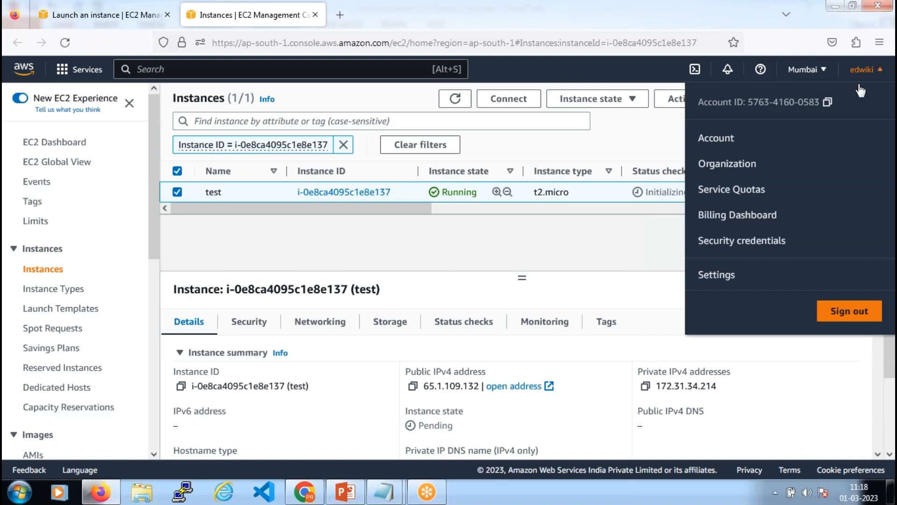
# Open the Billing Dashboard and highlight the USD 11.99 monthly forecast
pyautogui.click(747, 219)
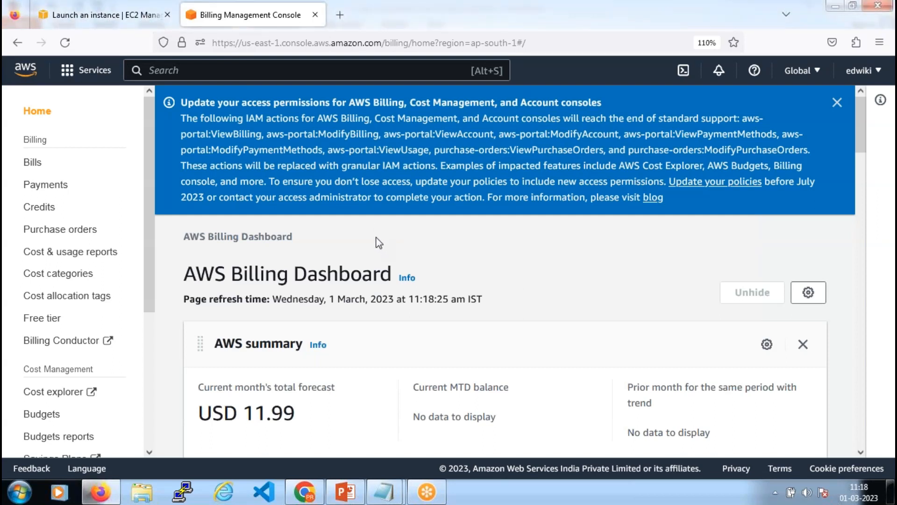
pyautogui.scroll(-5, 378, 242)
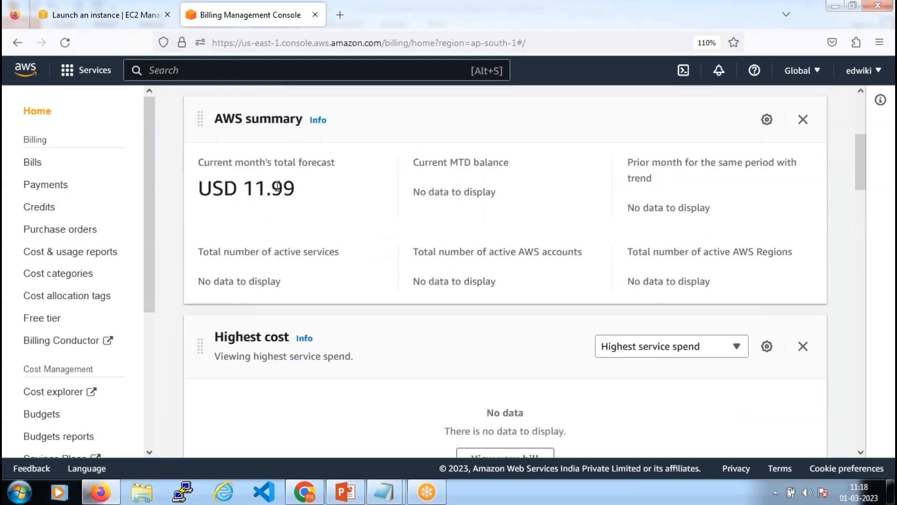
pyautogui.moveTo(255, 188); pyautogui.dragTo(302, 186)
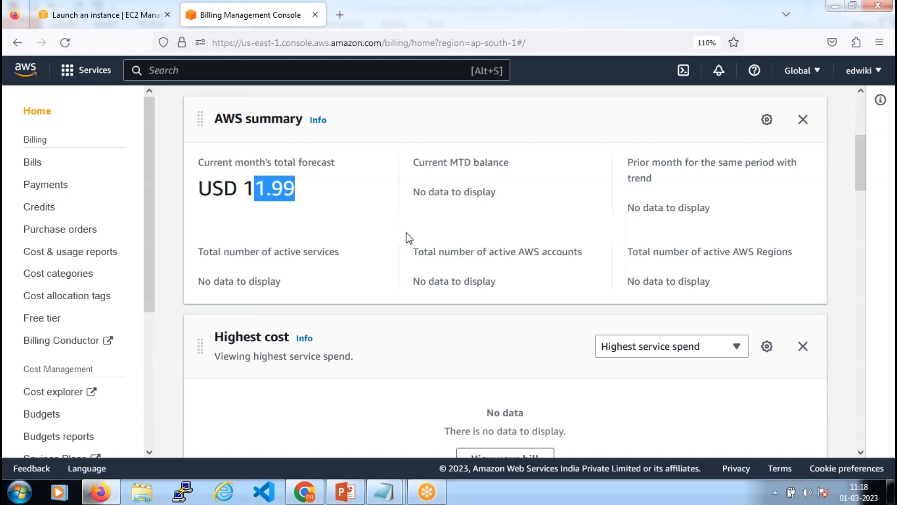
pyautogui.scroll(-10, 409, 239)
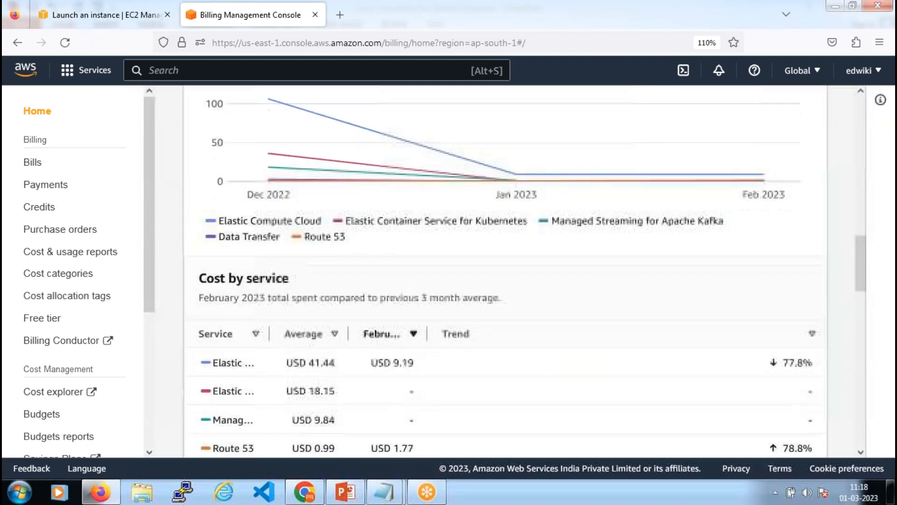
pyautogui.scroll(-3, 341, 235)
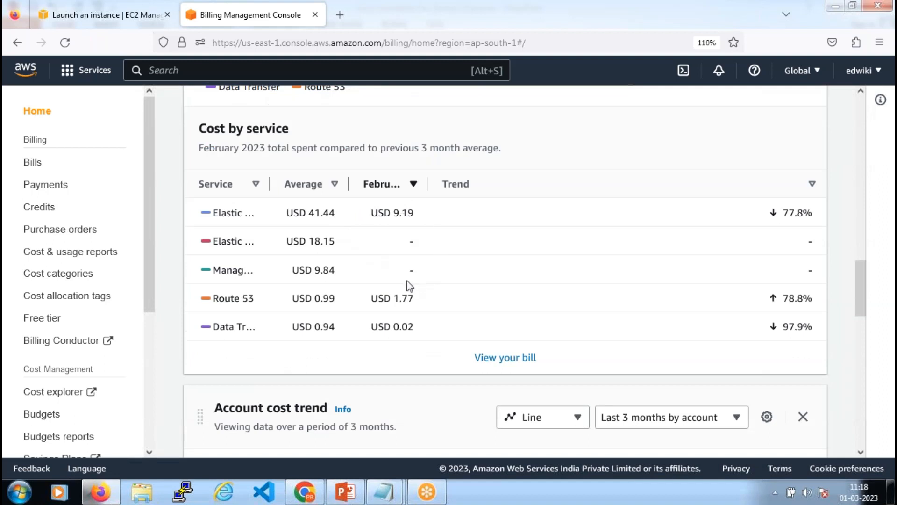
pyautogui.scroll(12, 409, 280)
pyautogui.scroll(3, 410, 279)
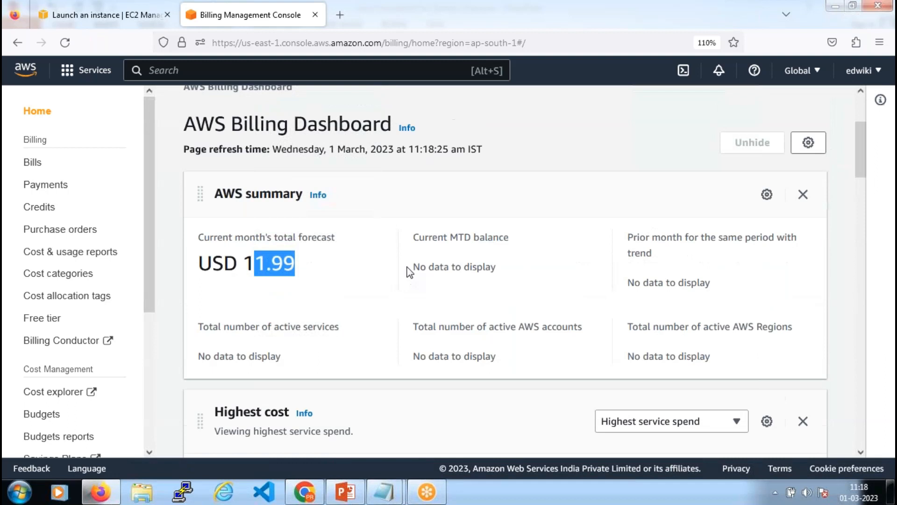
pyautogui.click(257, 262)
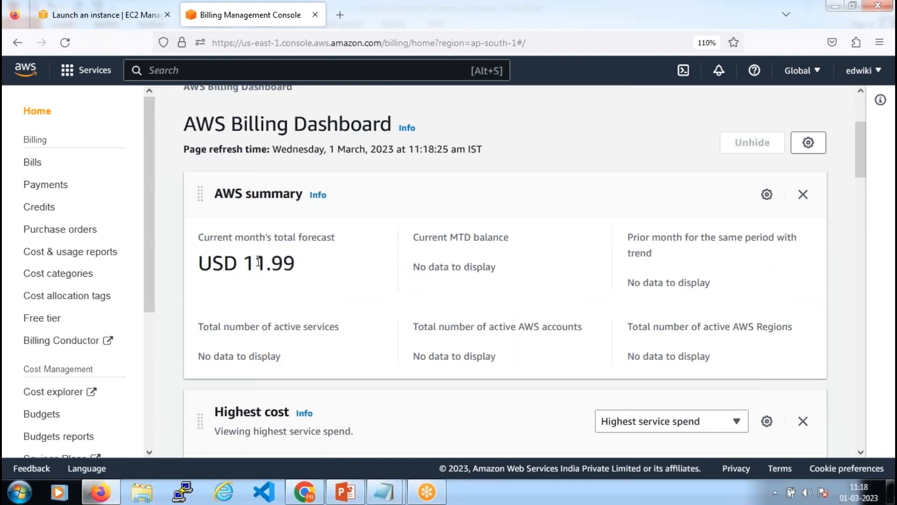
pyautogui.moveTo(245, 262); pyautogui.dragTo(345, 267)
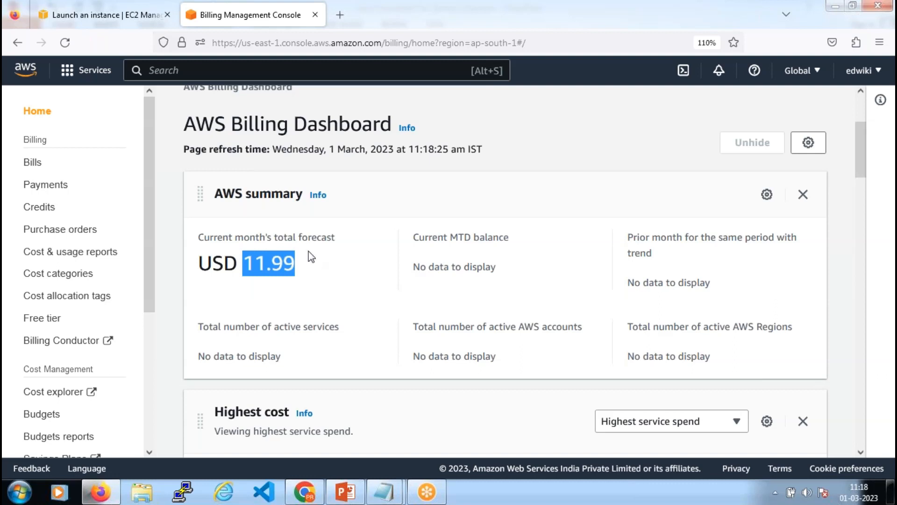
# Review the March 2023 bill on the Bills page, then go to Billing preferences
pyautogui.click(34, 164)
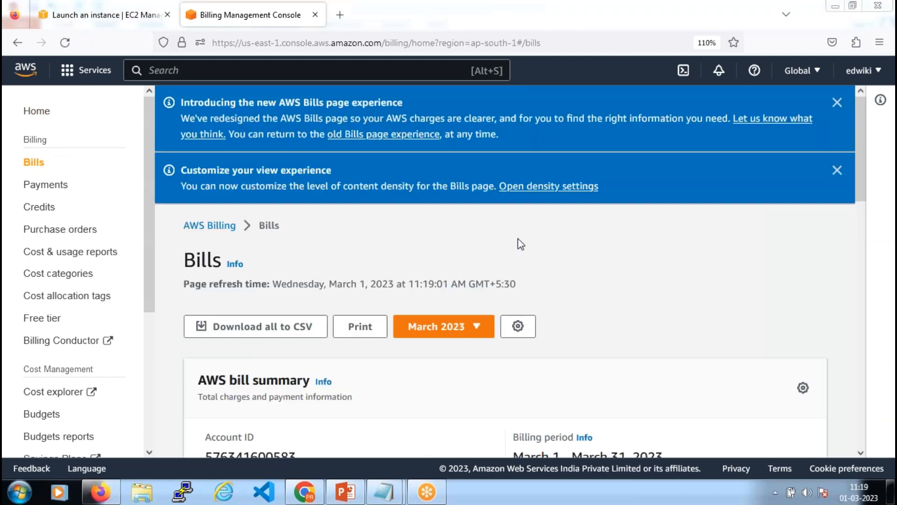
pyautogui.click(477, 279)
pyautogui.scroll(-3, 477, 278)
pyautogui.scroll(-12, 481, 271)
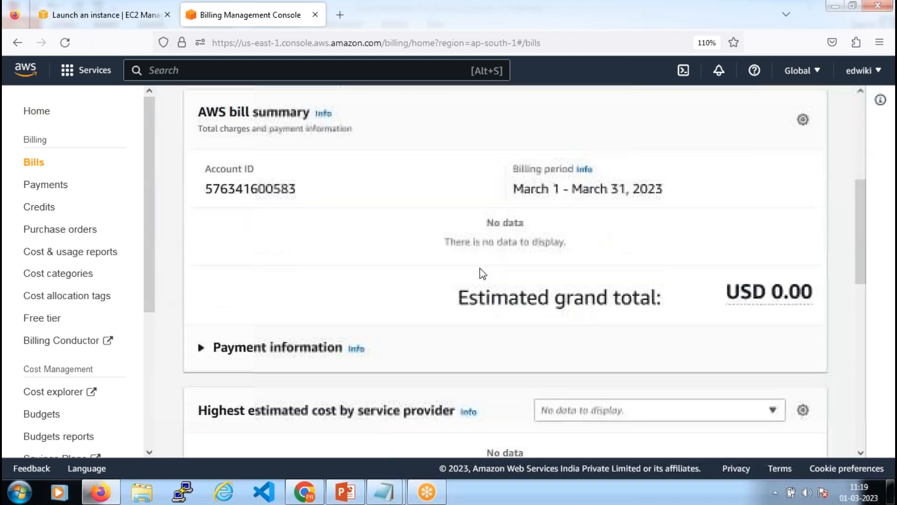
pyautogui.scroll(8, 486, 272)
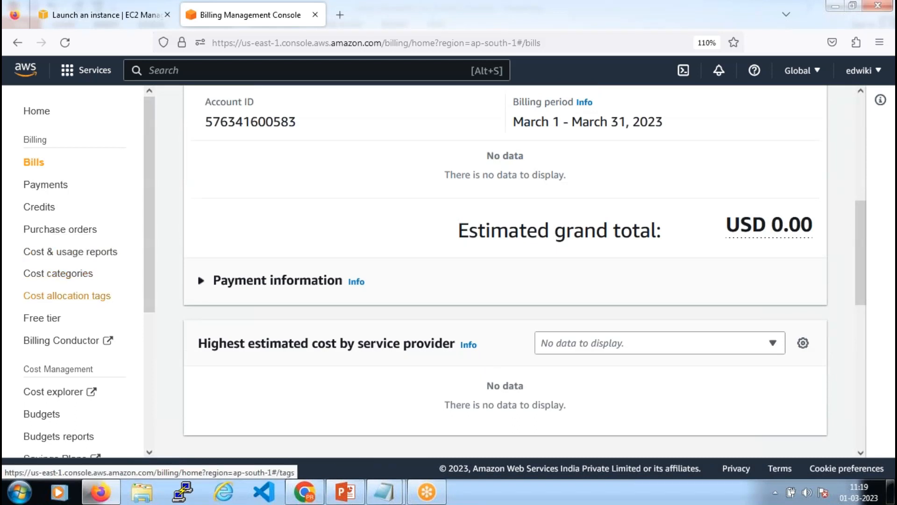
pyautogui.scroll(-3, 70, 313)
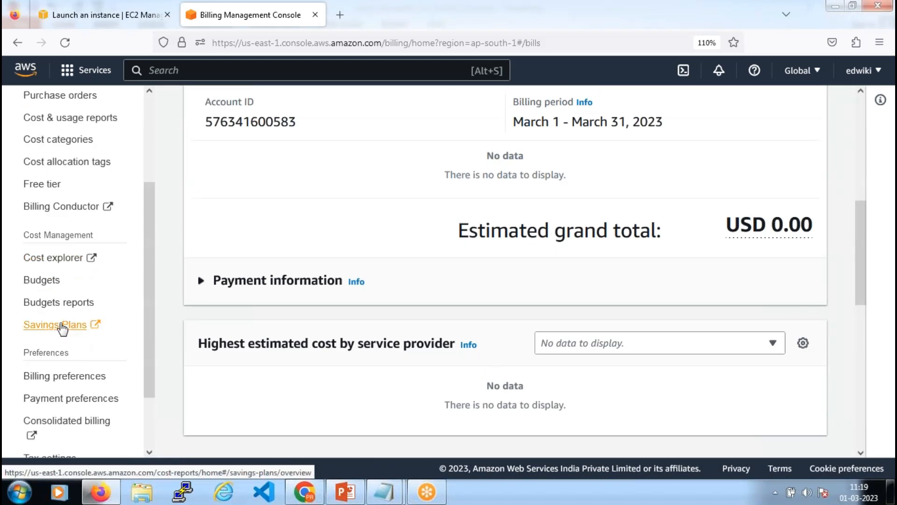
pyautogui.click(61, 377)
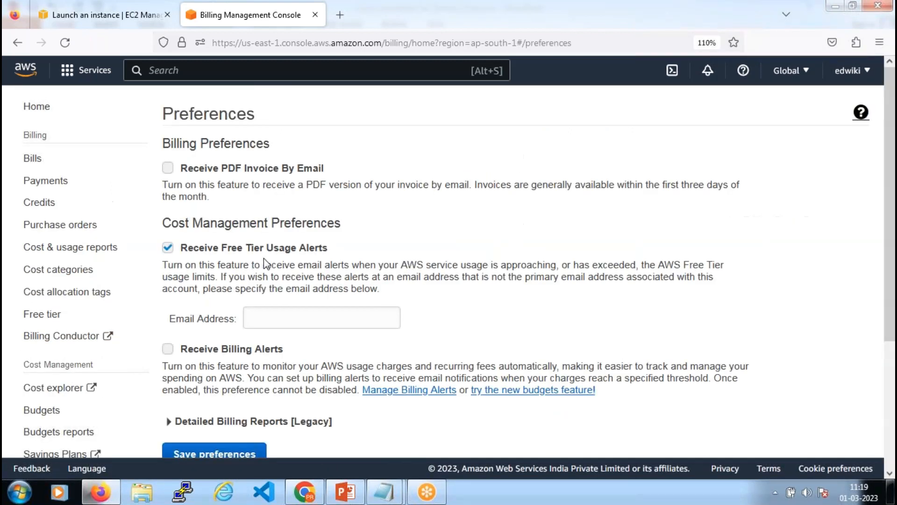
# Fill the Free Tier alert email address from autocomplete, then return to Console Home
pyautogui.scroll(-3, 264, 258)
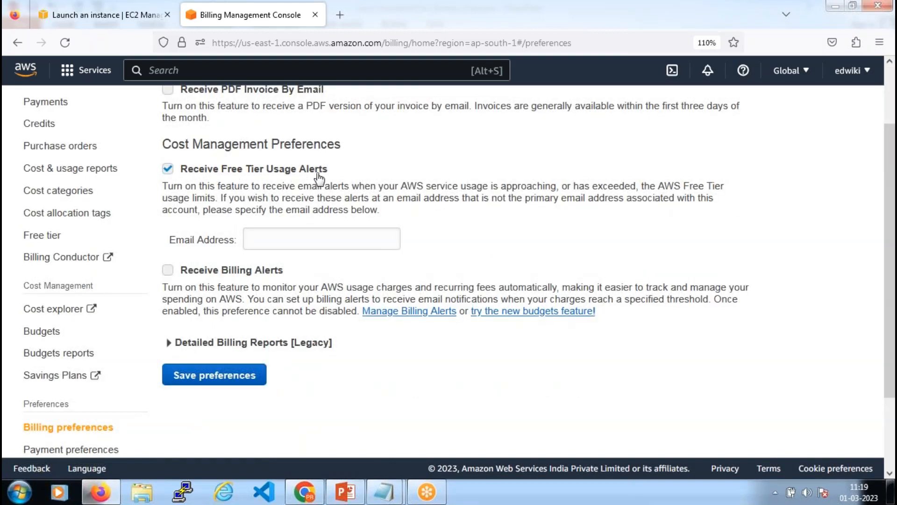
pyautogui.click(322, 236)
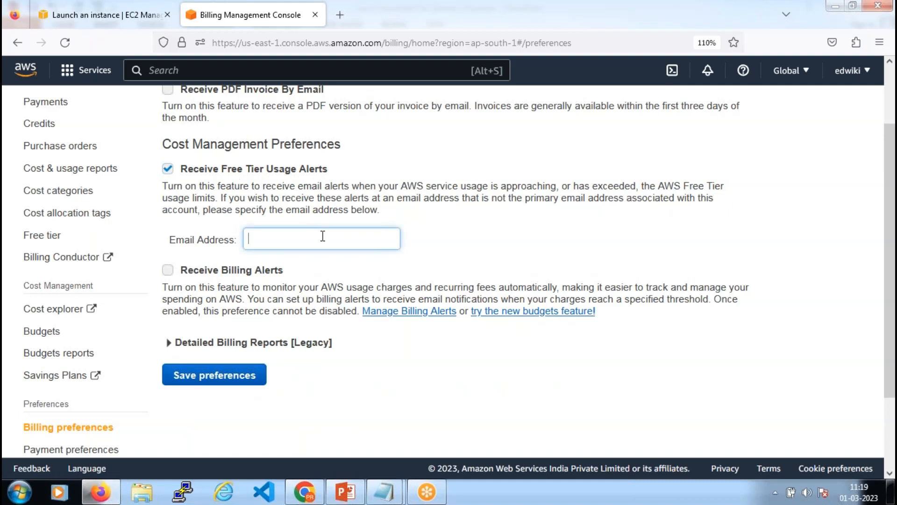
pyautogui.write('trainings')
pyautogui.press('Down')
pyautogui.press('Return')
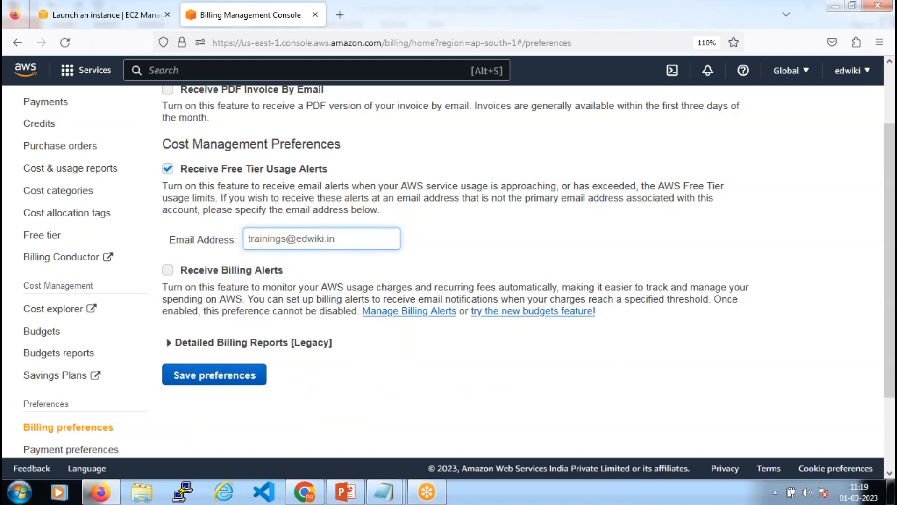
pyautogui.click(243, 375)
pyautogui.moveTo(346, 237); pyautogui.dragTo(231, 236)
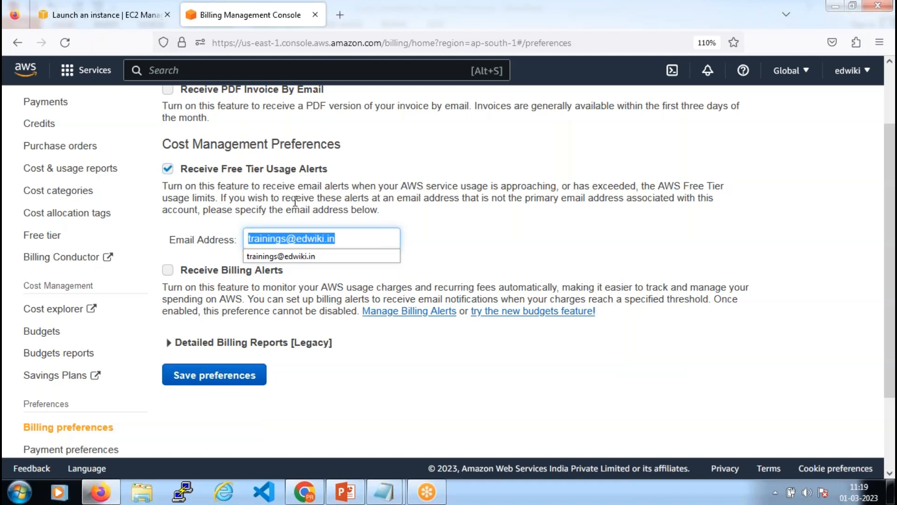
pyautogui.click(328, 194)
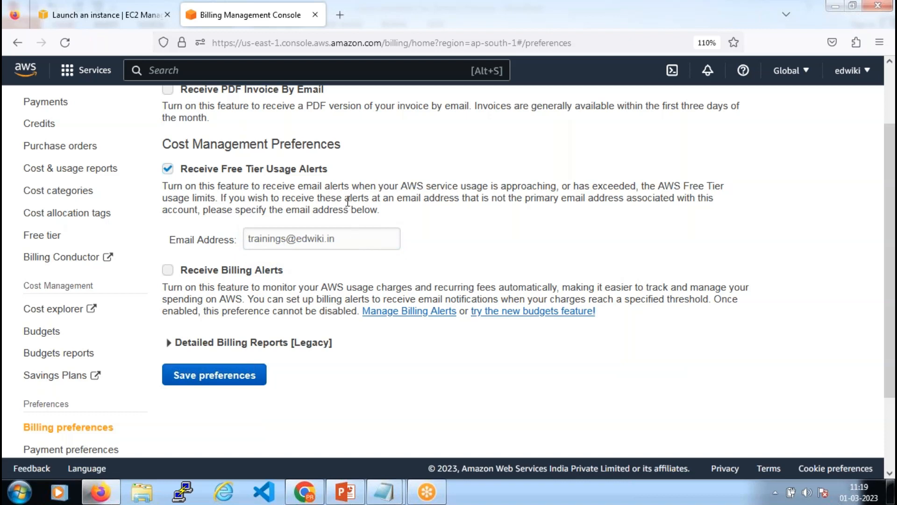
pyautogui.moveTo(385, 209); pyautogui.dragTo(162, 186)
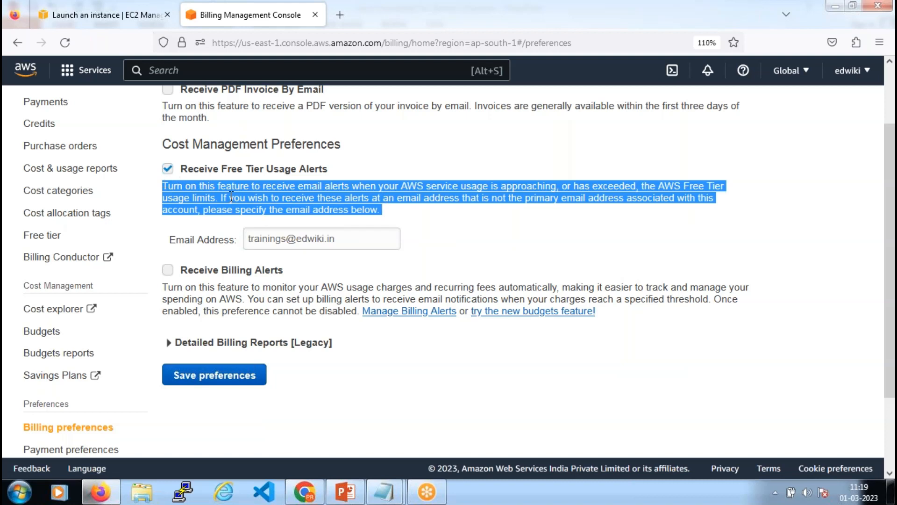
pyautogui.scroll(3, 76, 243)
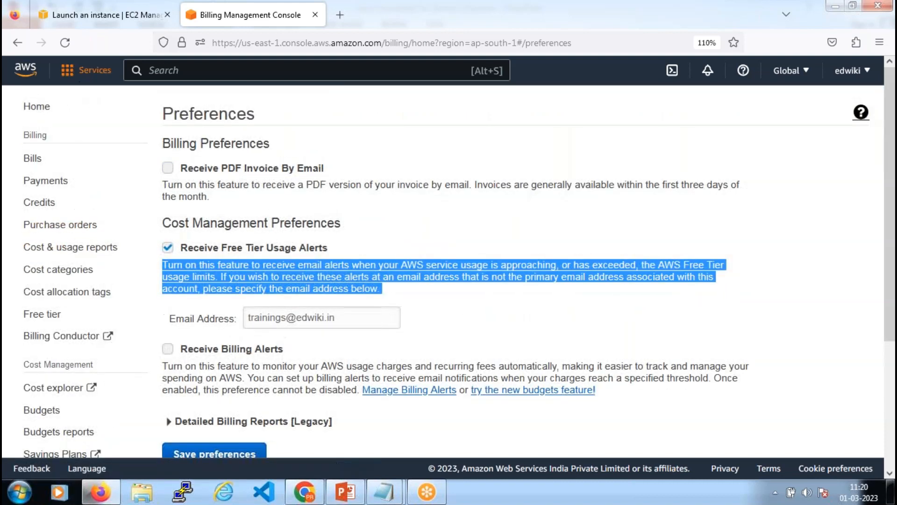
pyautogui.click(27, 69)
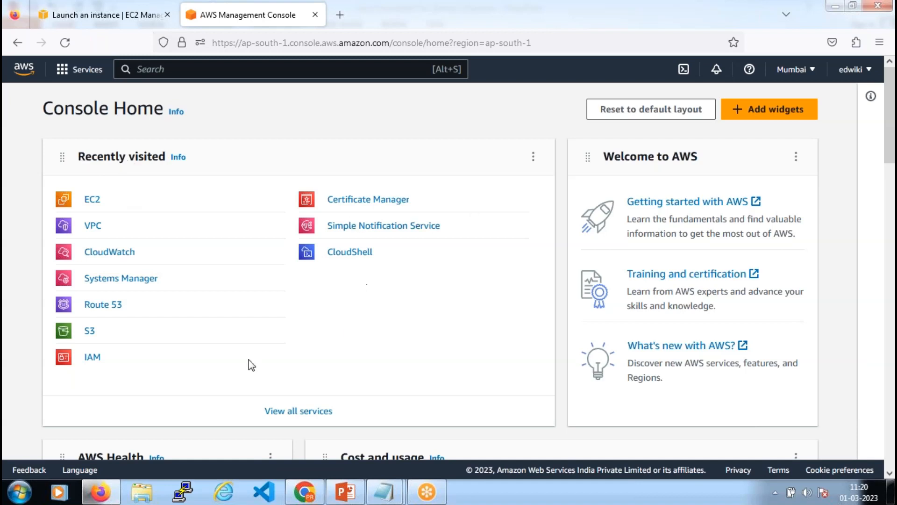
# Open EC2 from the Recently visited list on Console Home
pyautogui.click(91, 201)
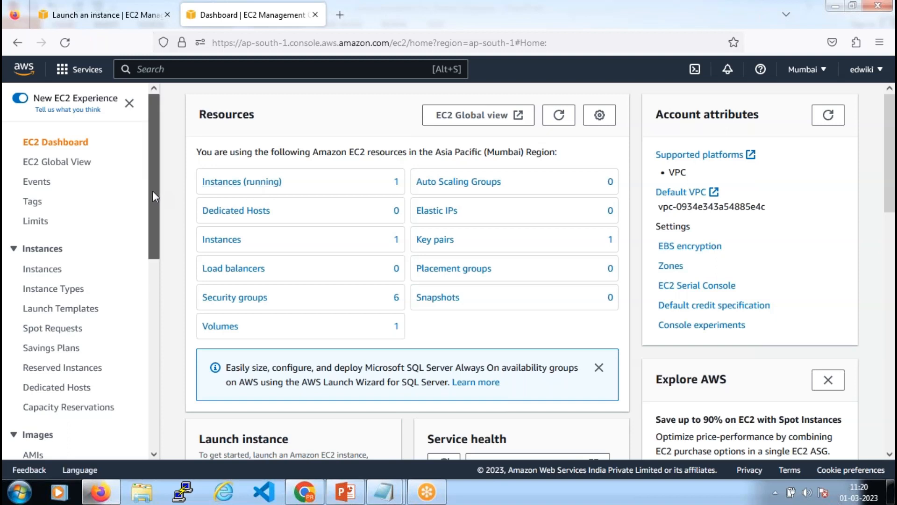
# Scroll the EC2 navigation to Network & Security and open Key Pairs
pyautogui.scroll(-2, 150, 260)
pyautogui.scroll(-6, 151, 260)
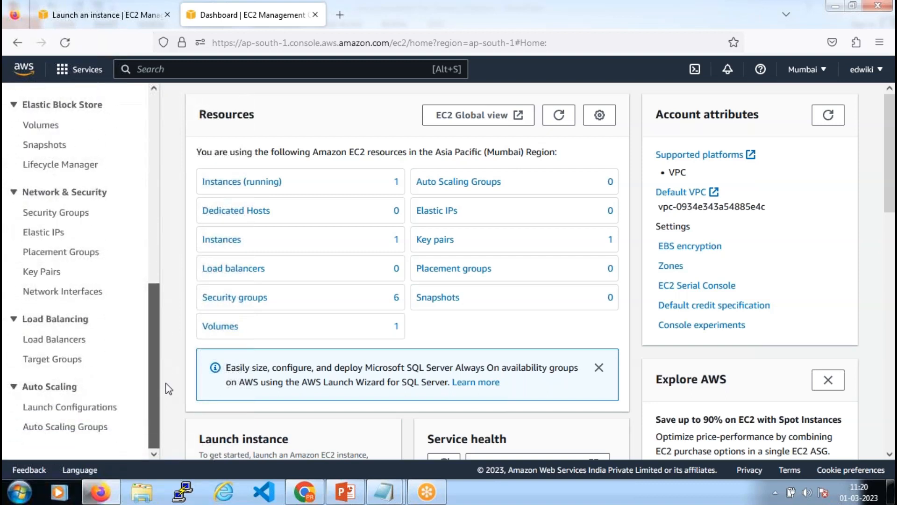
pyautogui.scroll(9, 167, 388)
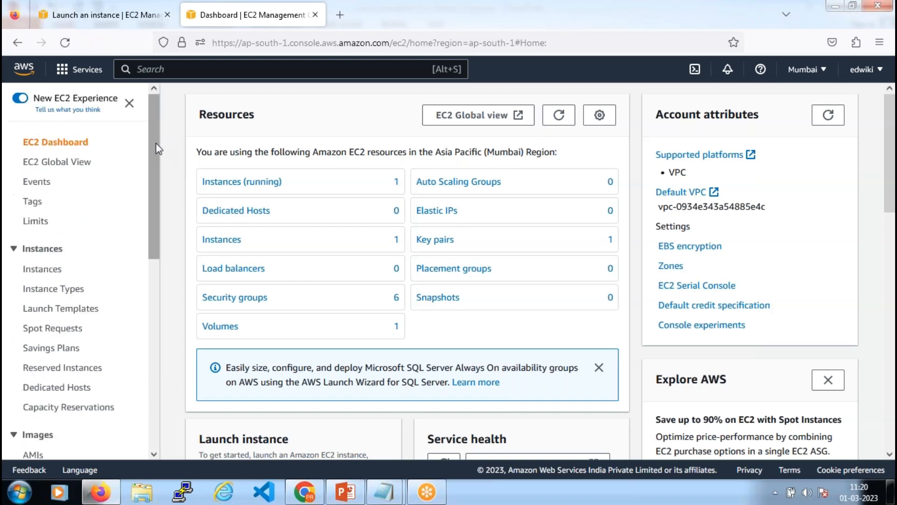
pyautogui.moveTo(153, 153); pyautogui.dragTo(150, 308)
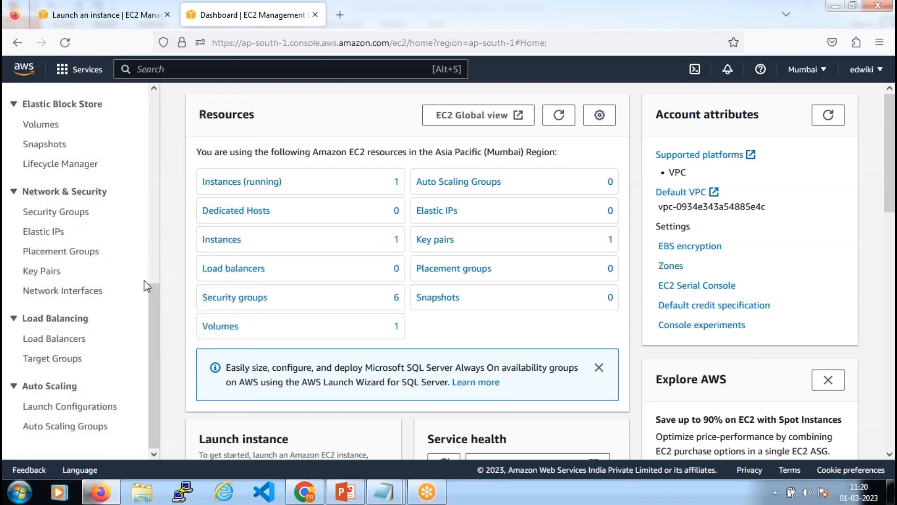
pyautogui.click(46, 273)
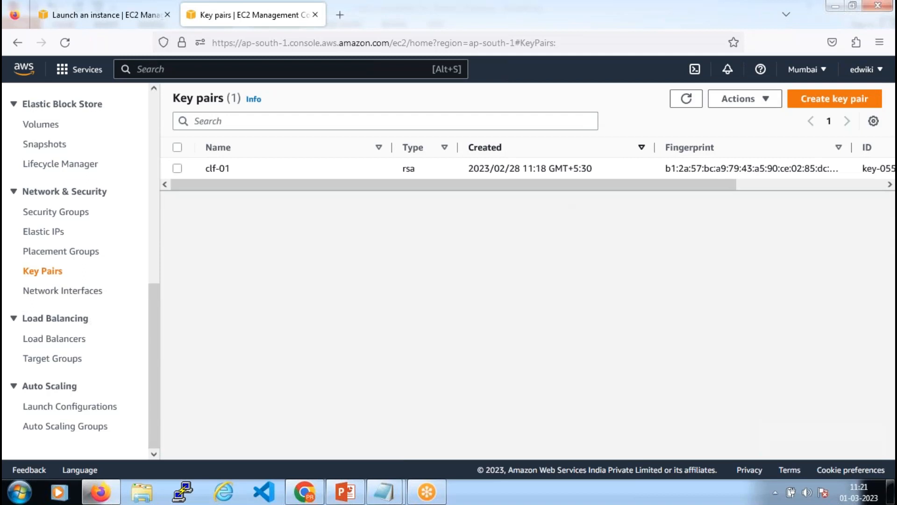
# Start a new key pair named ed-clf-02 with RSA type
pyautogui.click(841, 100)
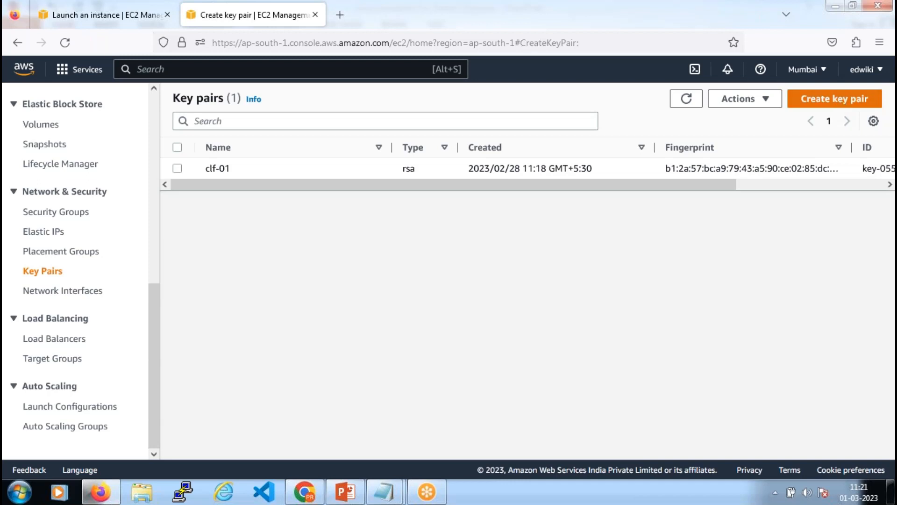
pyautogui.scroll(-2, 273, 173)
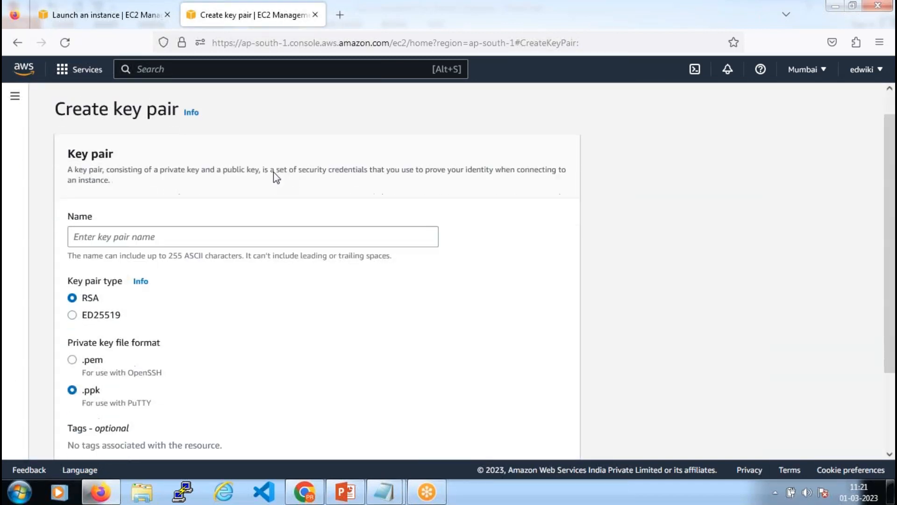
pyautogui.click(187, 196)
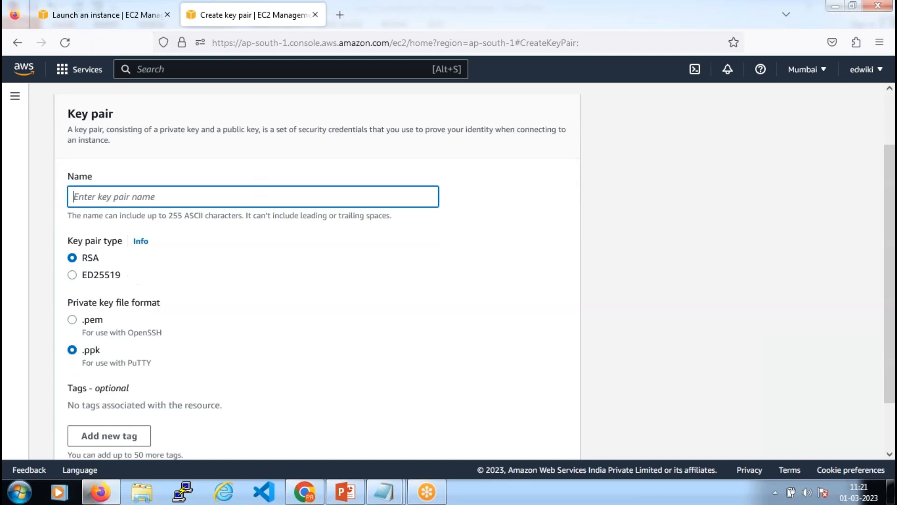
pyautogui.write('clf-02')
pyautogui.click(73, 196)
pyautogui.write('ed-')
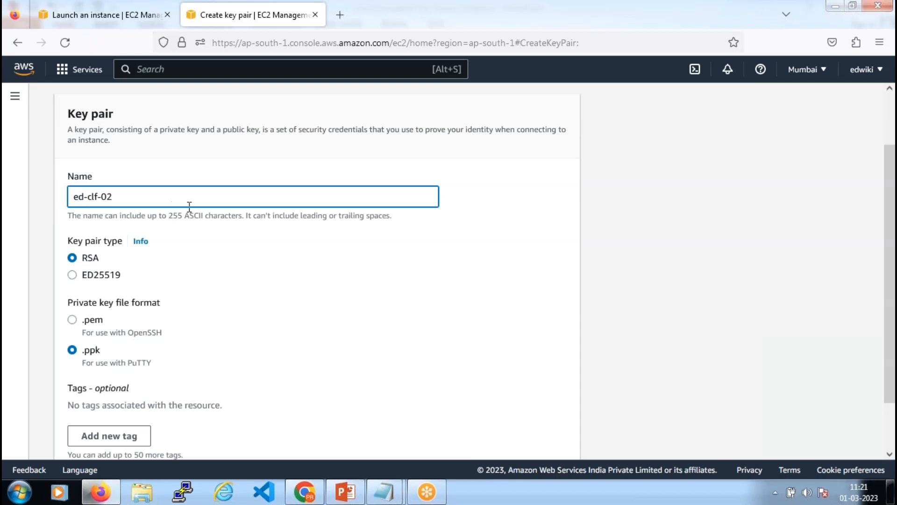
pyautogui.scroll(-2, 186, 214)
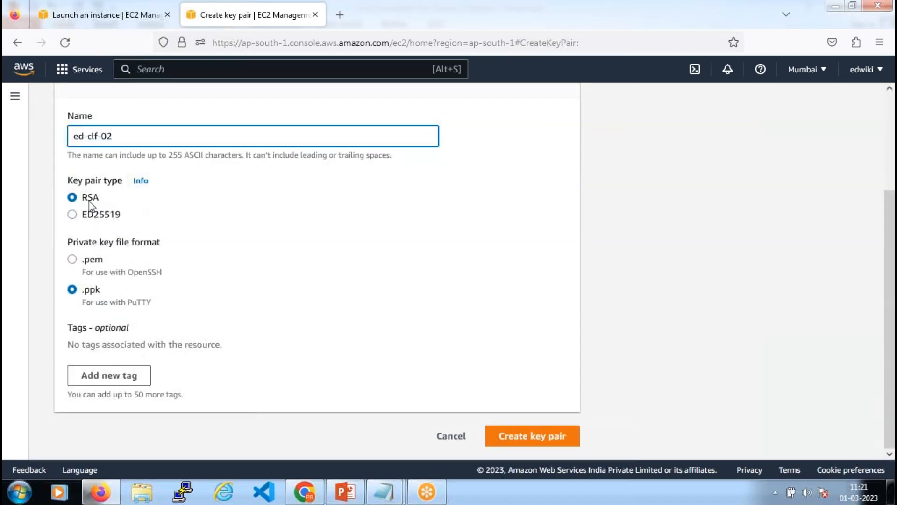
pyautogui.click(74, 217)
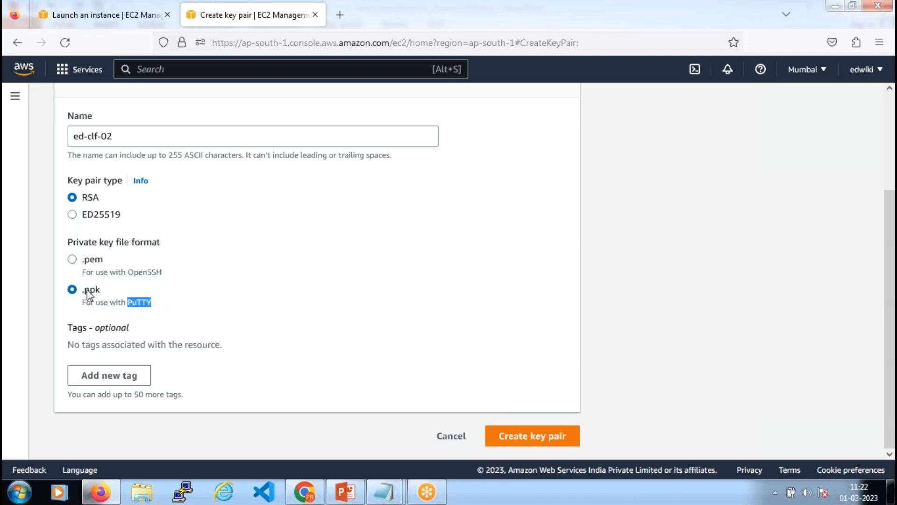
# Compare the .ppk (PuTTY) and .pem private key formats, settling on .pem
pyautogui.moveTo(79, 291); pyautogui.dragTo(105, 294)
pyautogui.click(293, 309)
pyautogui.click(72, 260)
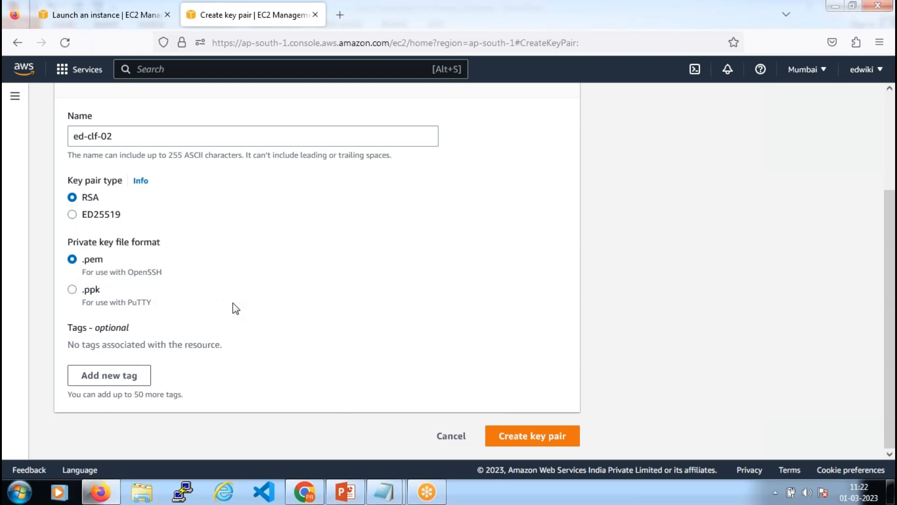
pyautogui.doubleClick(140, 304)
pyautogui.click(152, 304)
pyautogui.click(73, 259)
pyautogui.click(73, 290)
pyautogui.click(72, 259)
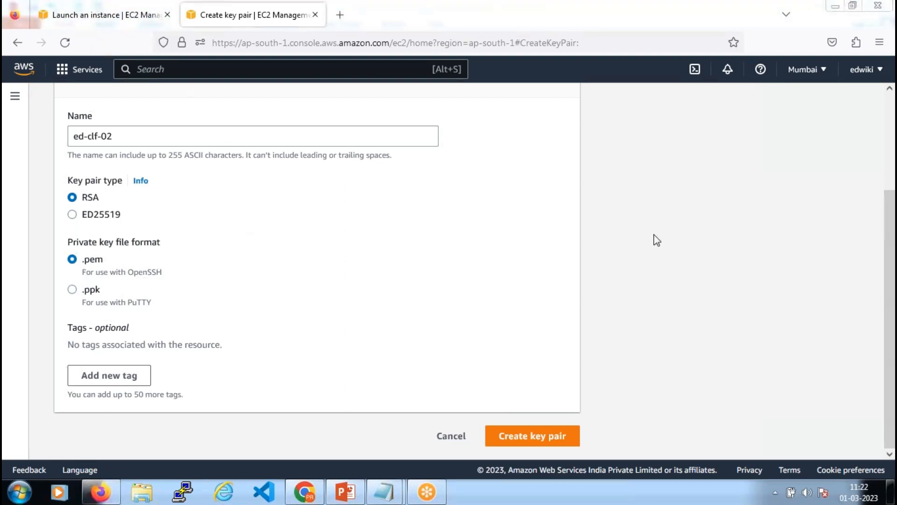
# Search Google for 'putty like tools' in a new tab
pyautogui.click(342, 15)
pyautogui.write('google.com/')
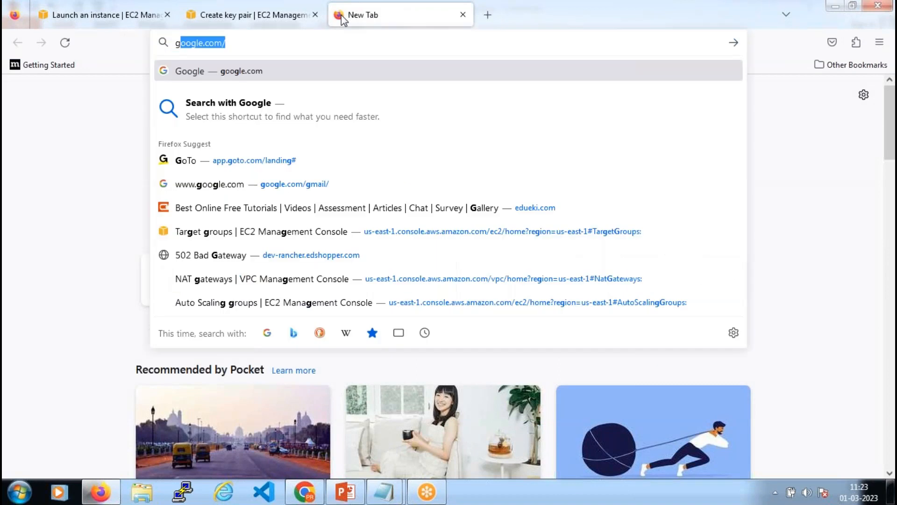
pyautogui.press('Return')
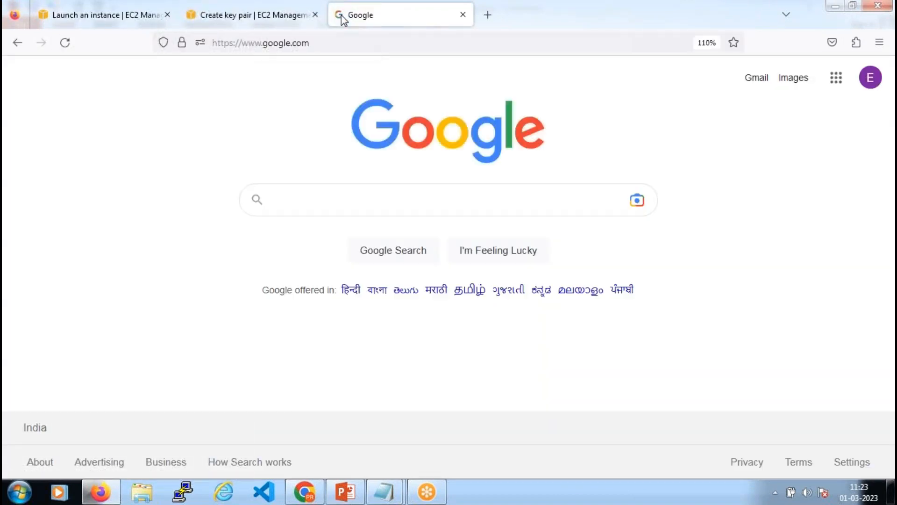
pyautogui.write('p')
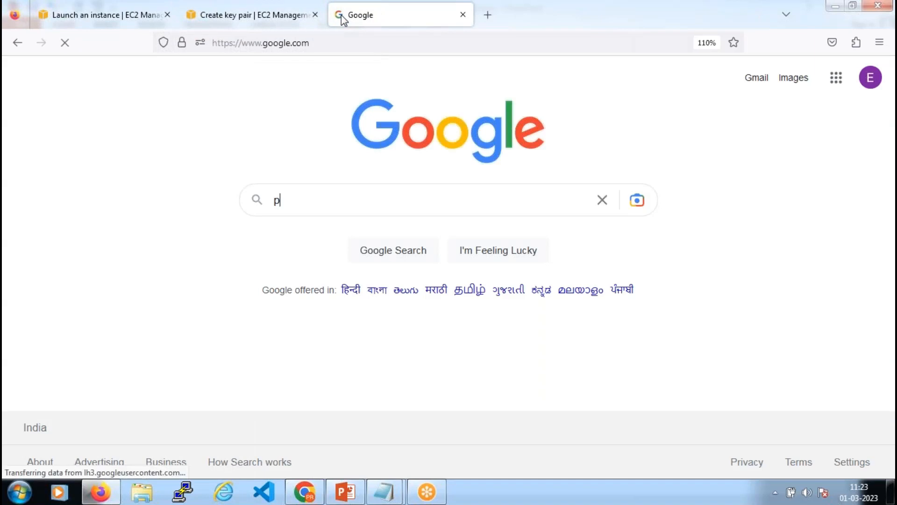
pyautogui.write('utty like tto')
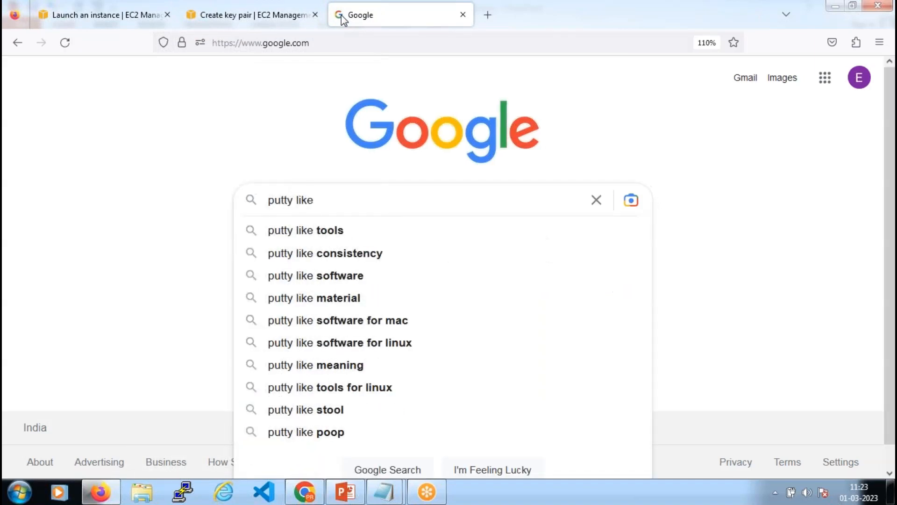
pyautogui.press('BackSpace')
pyautogui.press('BackSpace')
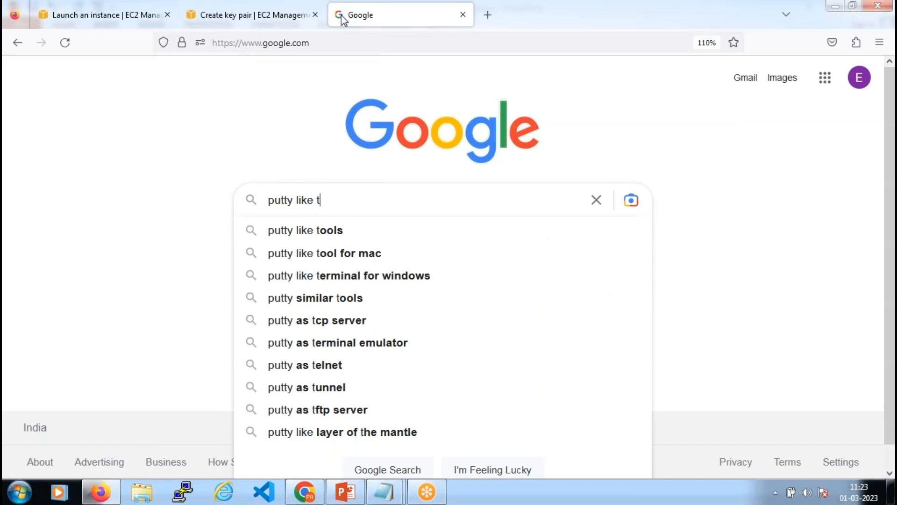
pyautogui.write('ools')
pyautogui.press('Return')
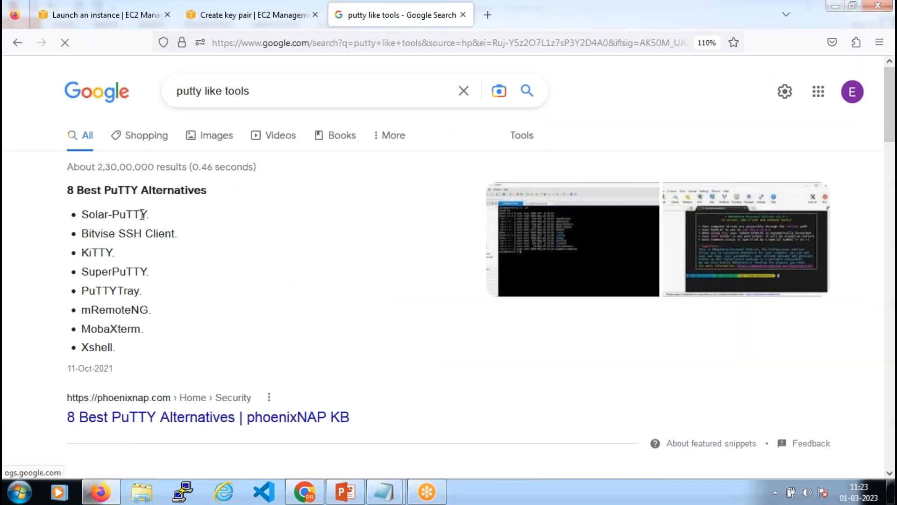
# Highlight alternatives Bitvise SSH Client, KiTTY, SuperPuTTY, PuTTYTray, mRemoteNG, MobaXterm, Xshell, then return to the key pair tab
pyautogui.tripleClick(83, 233)
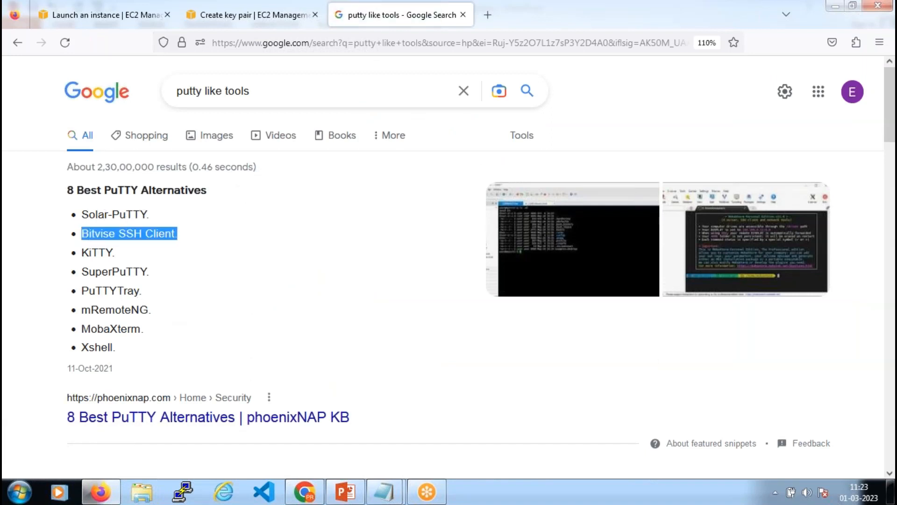
pyautogui.tripleClick(86, 253)
pyautogui.moveTo(83, 271); pyautogui.dragTo(158, 281)
pyautogui.moveTo(87, 290); pyautogui.dragTo(150, 297)
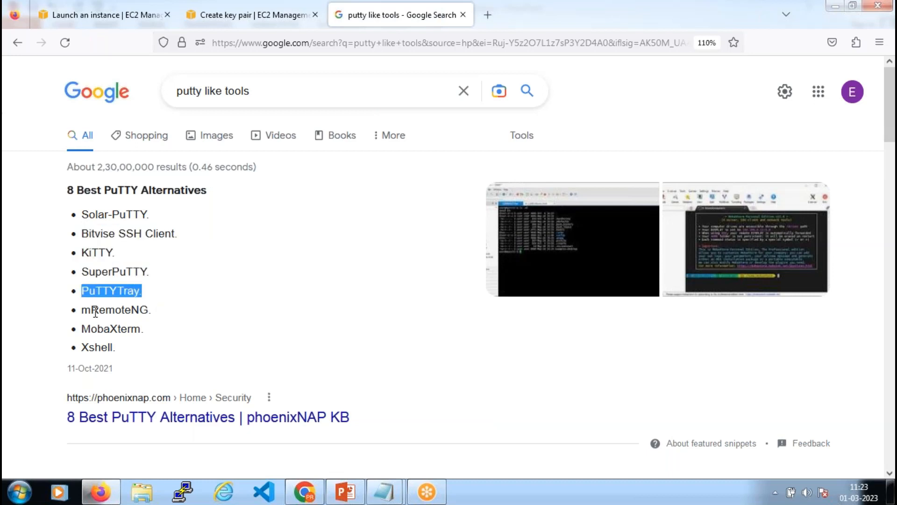
pyautogui.moveTo(84, 311); pyautogui.dragTo(161, 313)
pyautogui.moveTo(84, 330); pyautogui.dragTo(170, 335)
pyautogui.click(112, 348)
pyautogui.tripleClick(113, 348)
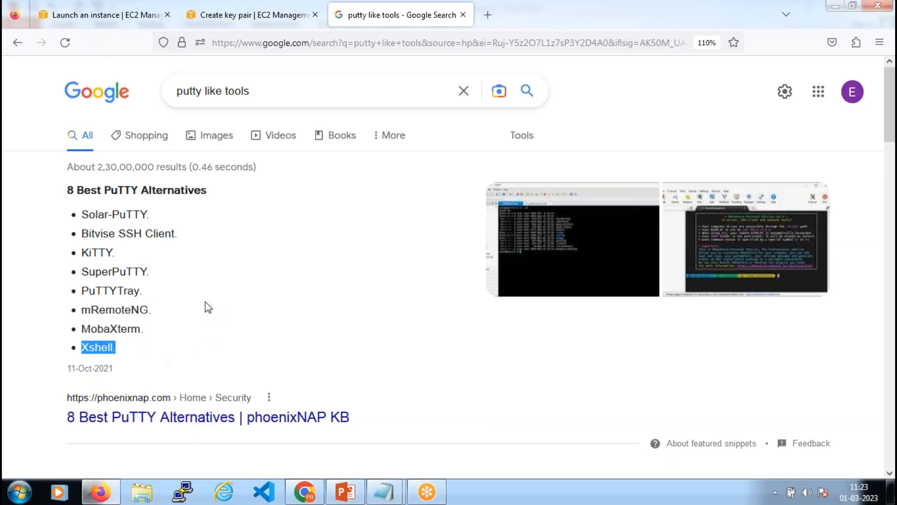
pyautogui.scroll(-3, 206, 307)
pyautogui.scroll(-6, 203, 289)
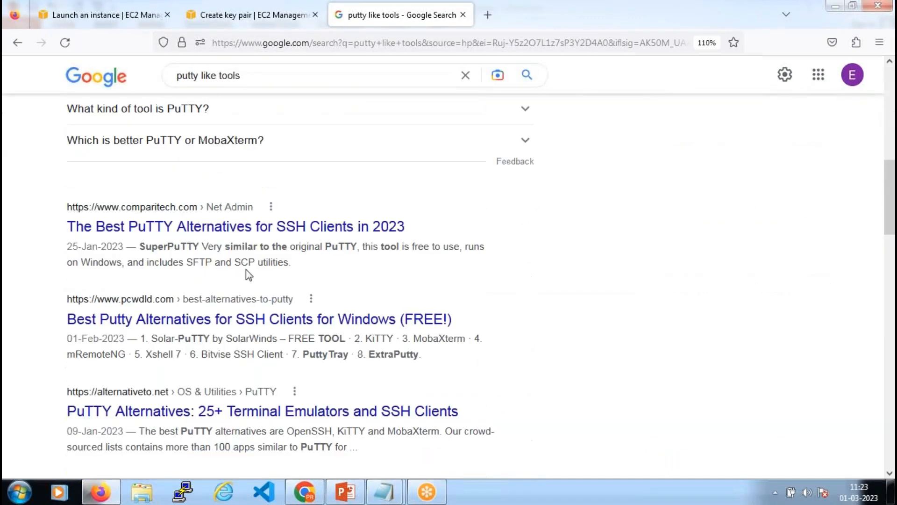
pyautogui.scroll(2, 246, 269)
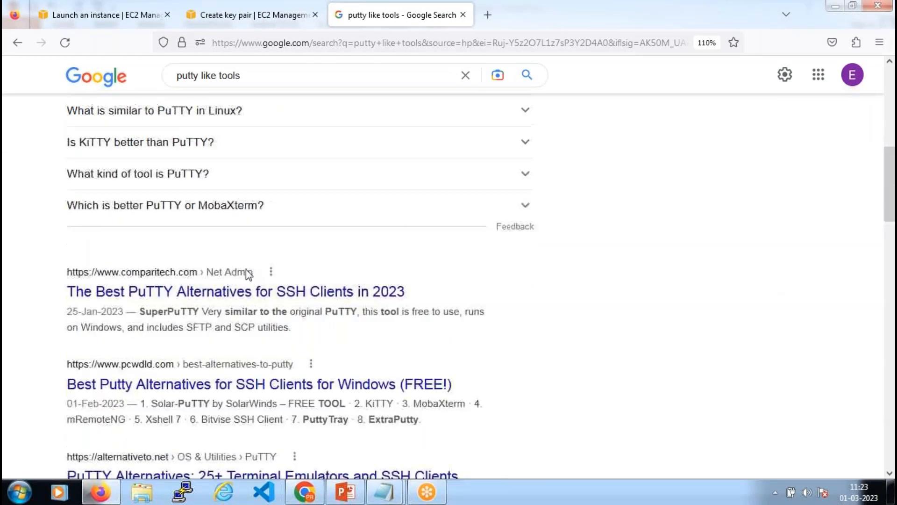
pyautogui.scroll(4, 246, 270)
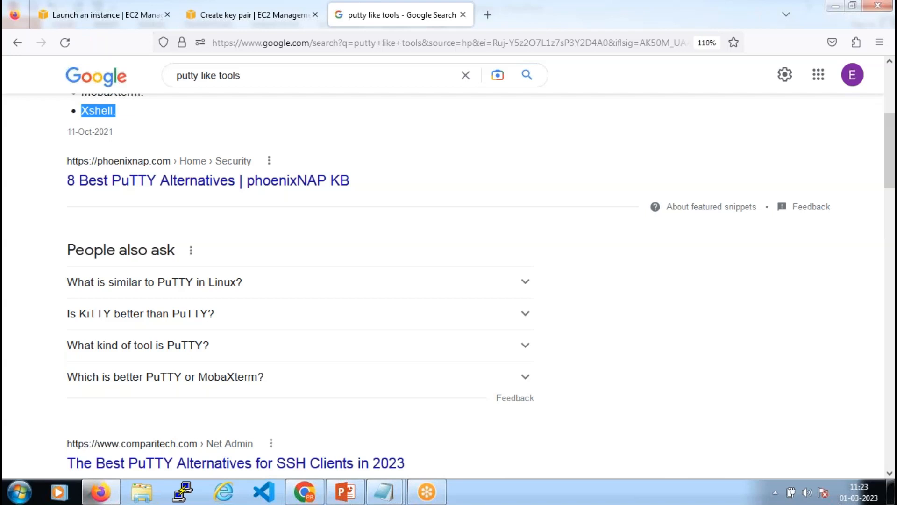
pyautogui.scroll(6, 177, 339)
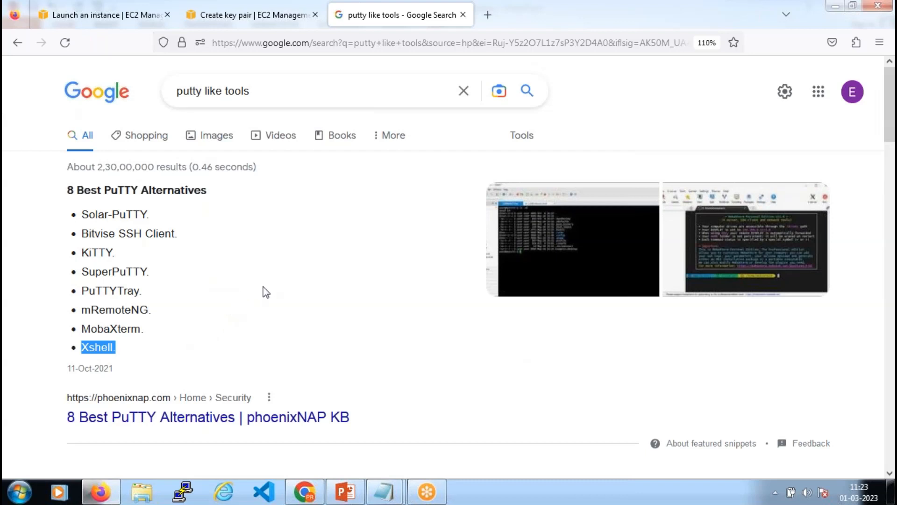
pyautogui.scroll(-10, 262, 293)
pyautogui.scroll(-5, 273, 287)
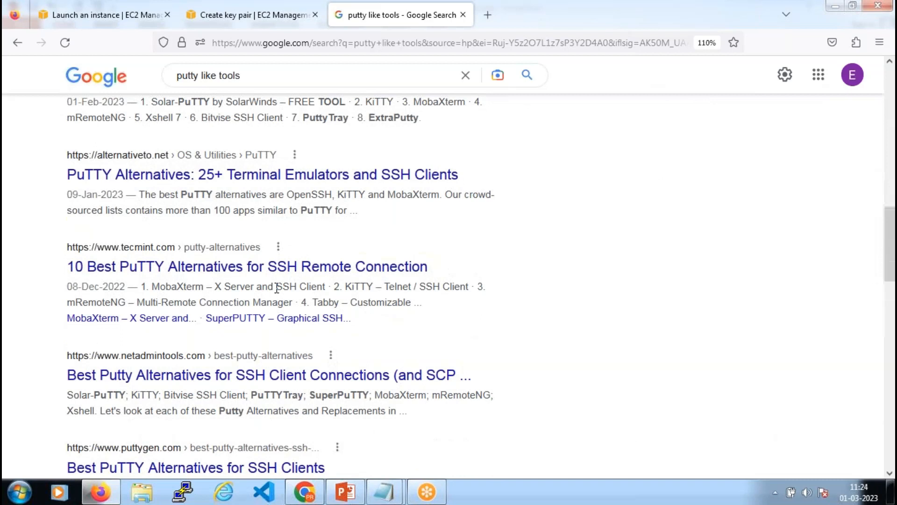
pyautogui.click(255, 16)
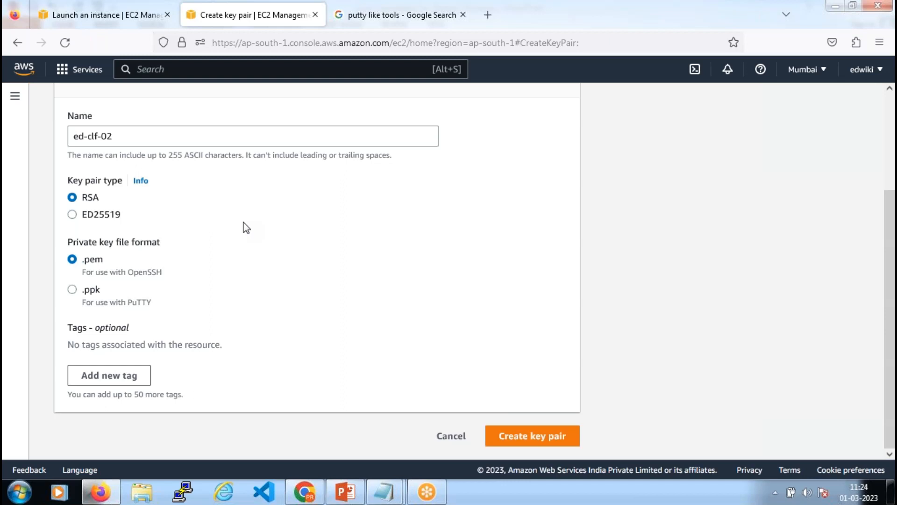
# Create the ed-clf-02 key pair in .ppk format, then select it and check its Actions menu
pyautogui.click(72, 289)
pyautogui.click(545, 439)
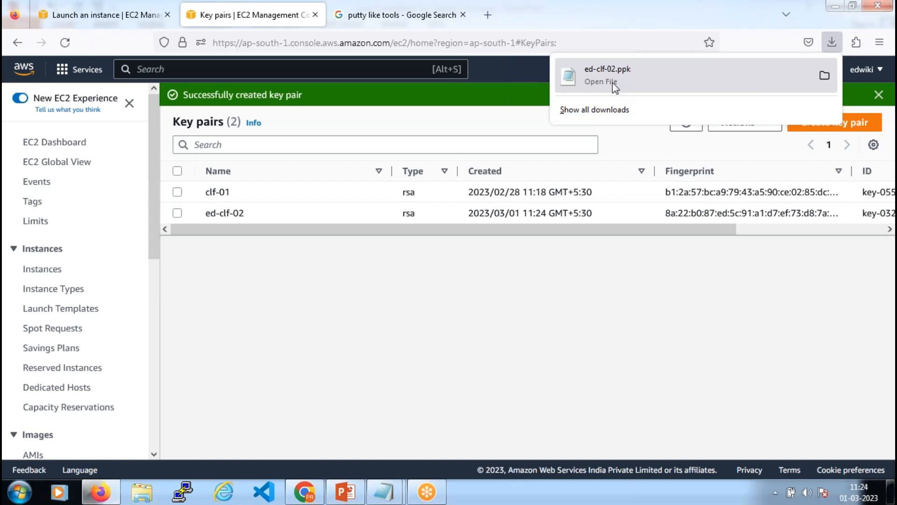
pyautogui.click(177, 214)
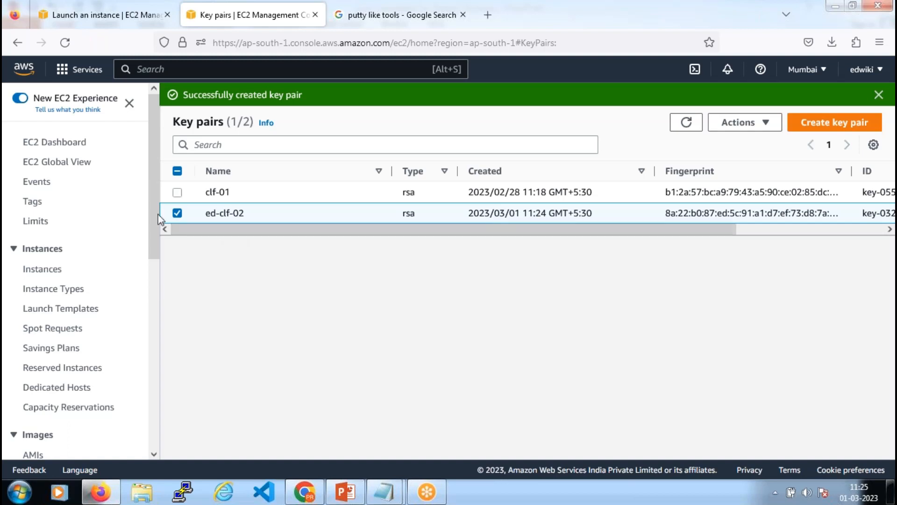
pyautogui.click(763, 125)
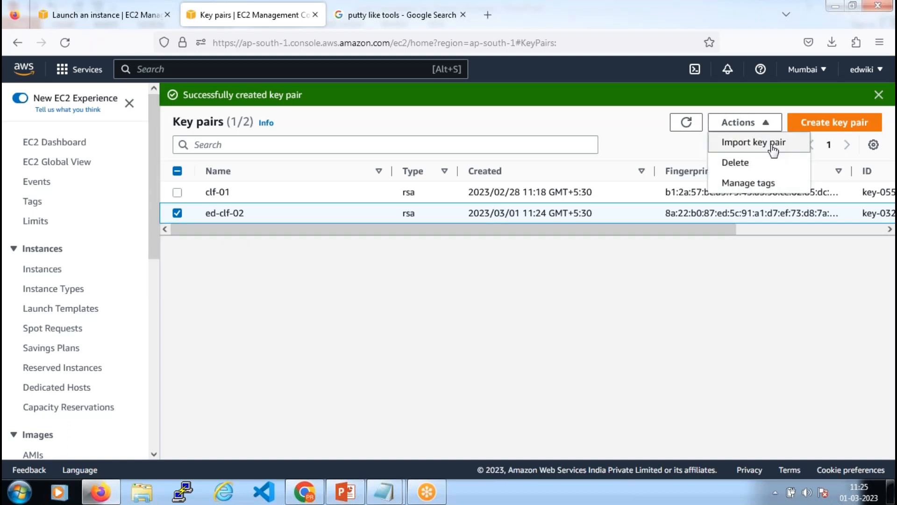
pyautogui.click(641, 141)
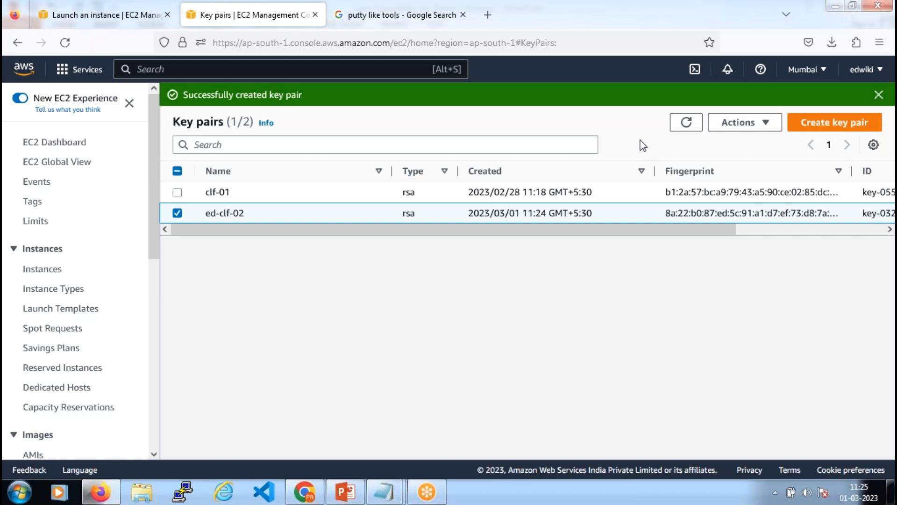
pyautogui.click(178, 213)
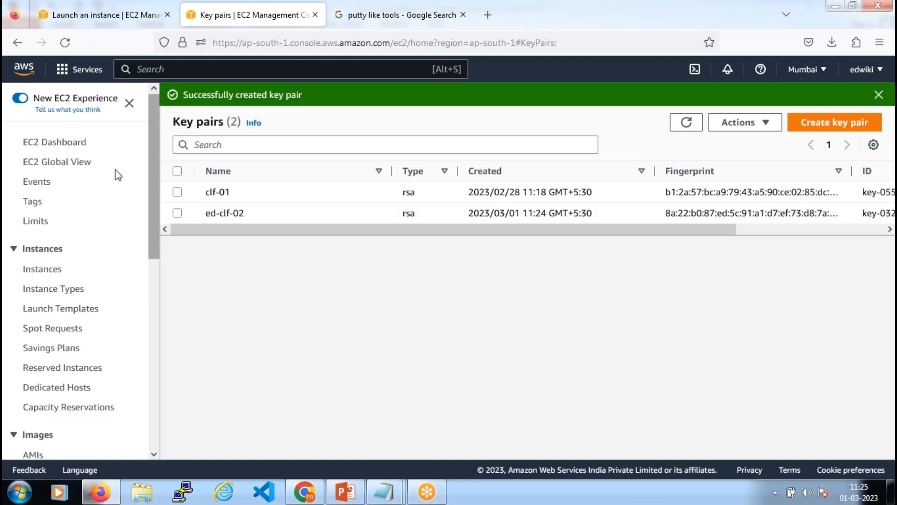
# Select the running test instance and highlight its key name, clf-01
pyautogui.click(67, 145)
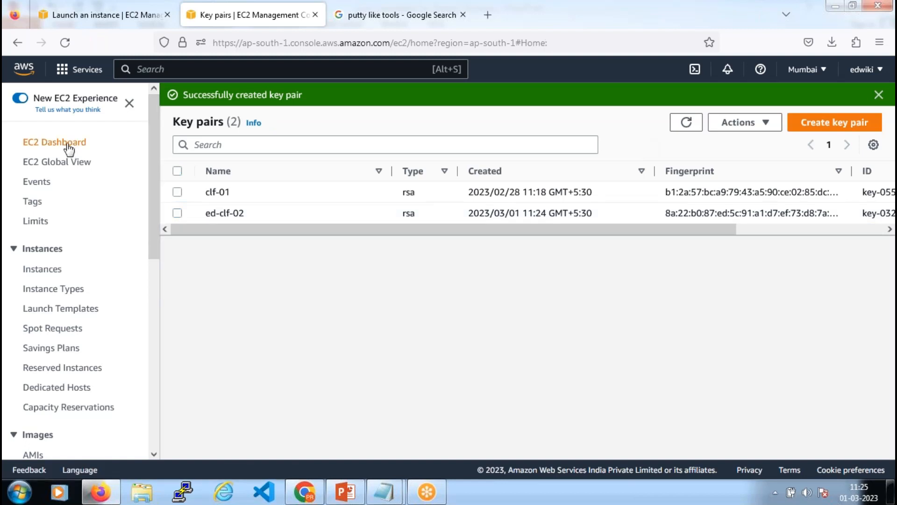
pyautogui.click(240, 183)
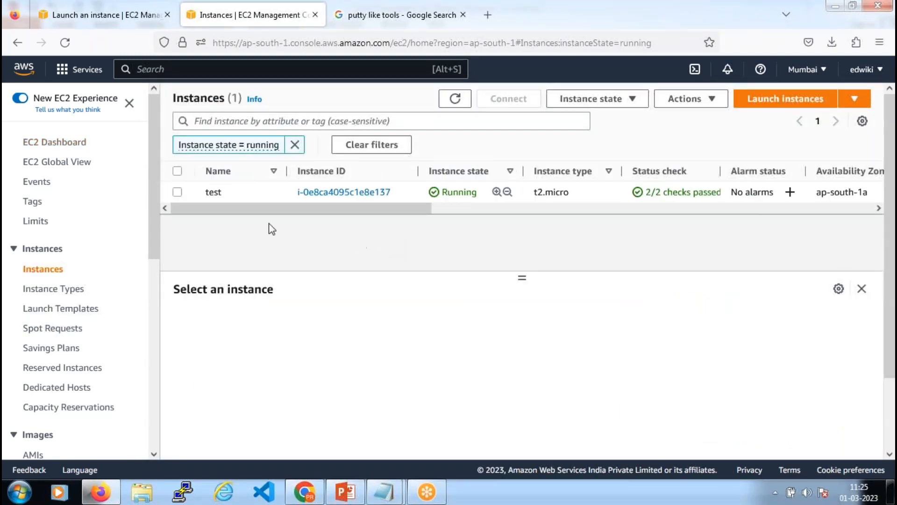
pyautogui.click(216, 199)
pyautogui.moveTo(217, 208); pyautogui.dragTo(638, 204)
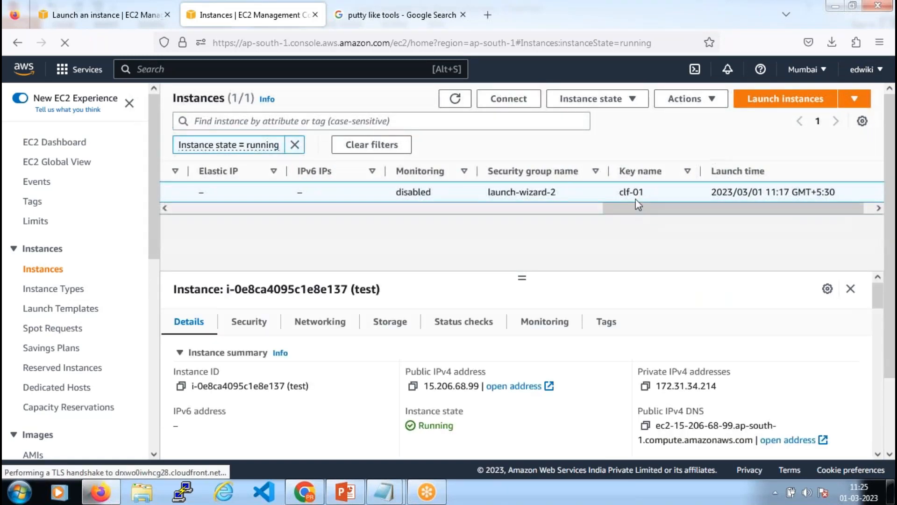
pyautogui.doubleClick(621, 192)
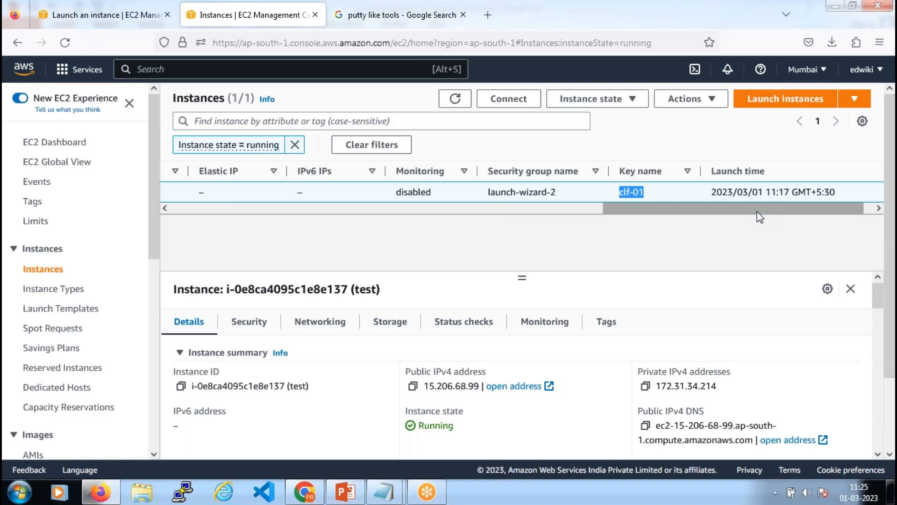
# Check the test instance's Actions menu and close it without choosing an action
pyautogui.moveTo(757, 211); pyautogui.dragTo(758, 212)
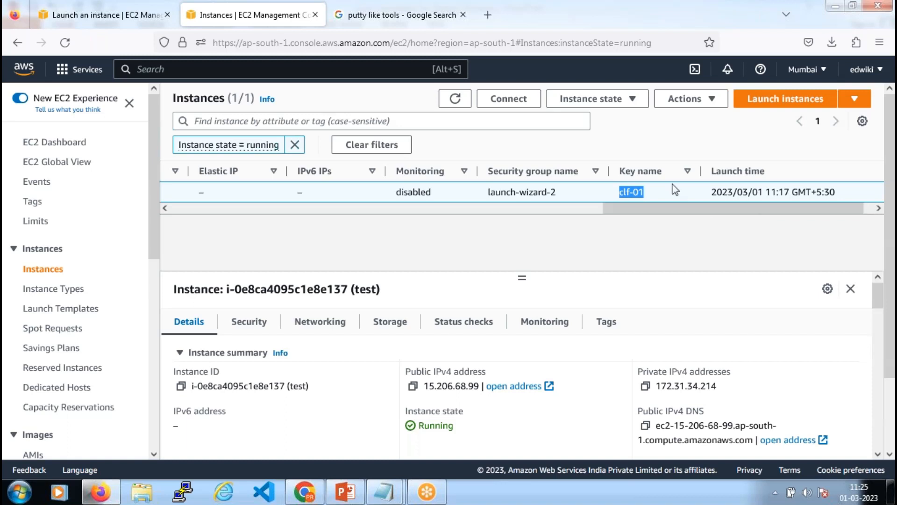
pyautogui.hscroll(-5, 536, 225)
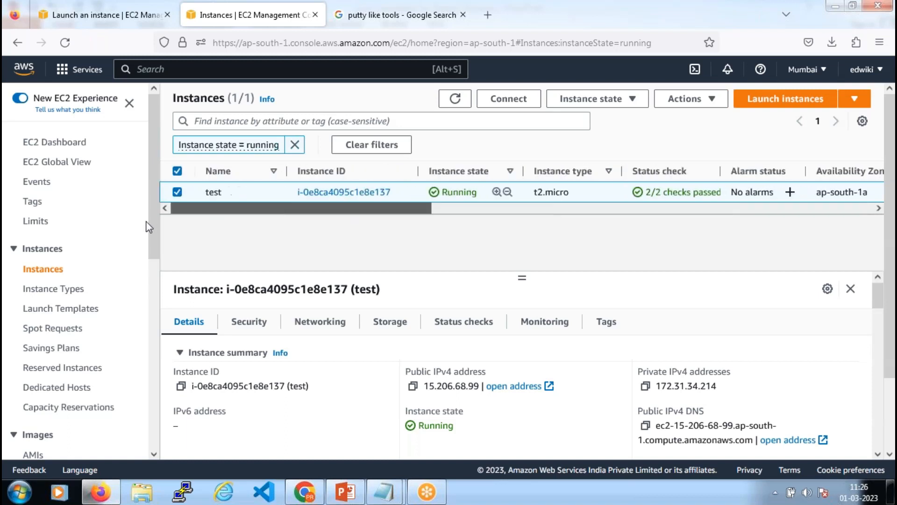
pyautogui.click(712, 104)
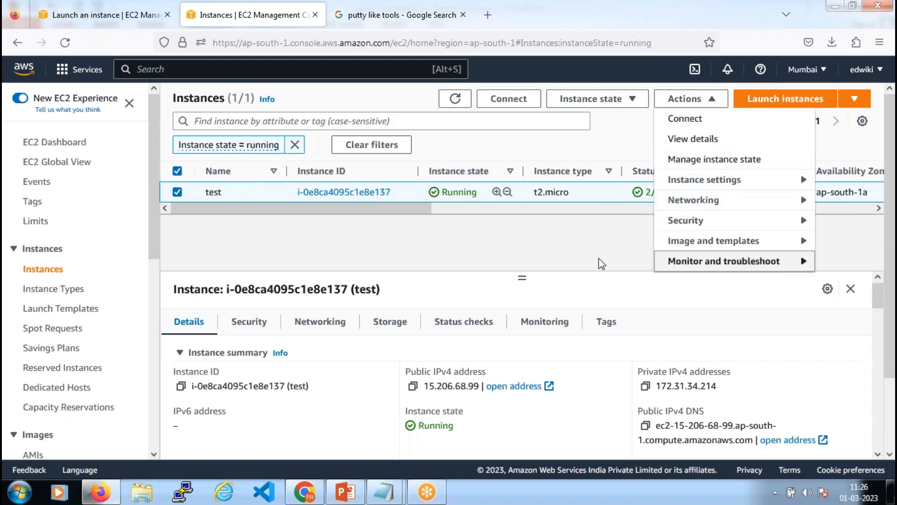
pyautogui.click(623, 264)
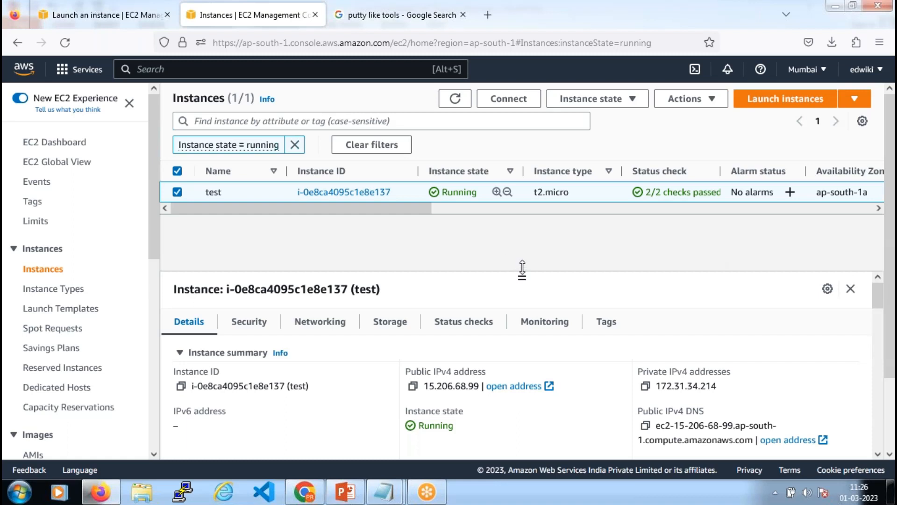
# Start a new instance launch and review the key pair options clf-01 and ed-clf-02 without choosing one
pyautogui.moveTo(522, 271); pyautogui.dragTo(522, 262)
pyautogui.click(773, 100)
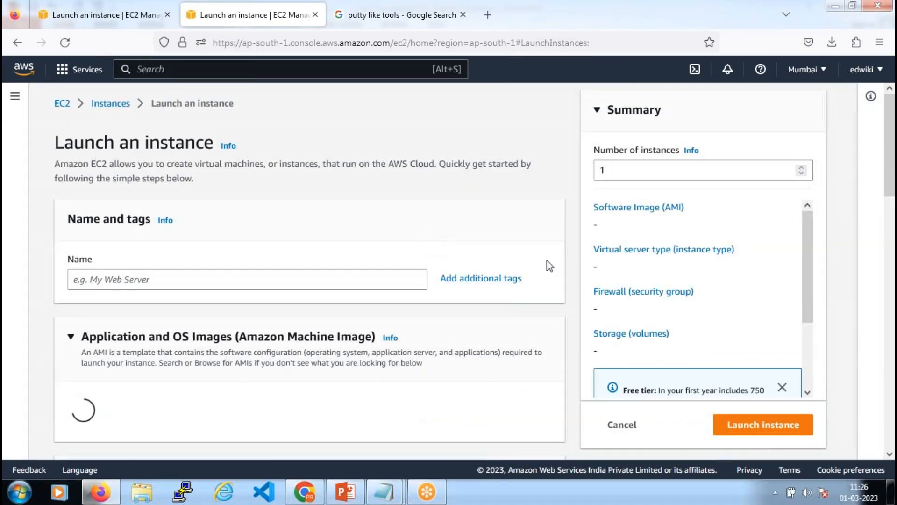
pyautogui.scroll(-3, 549, 262)
pyautogui.scroll(-10, 549, 262)
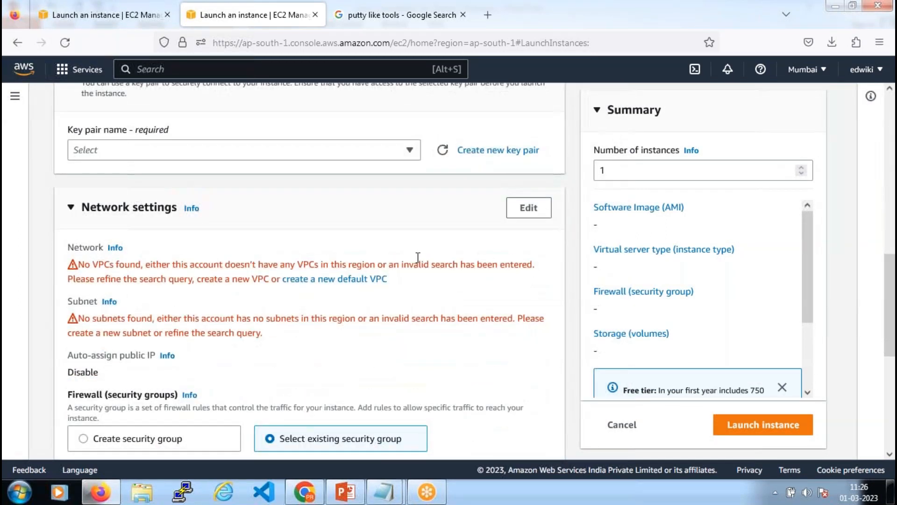
pyautogui.click(376, 156)
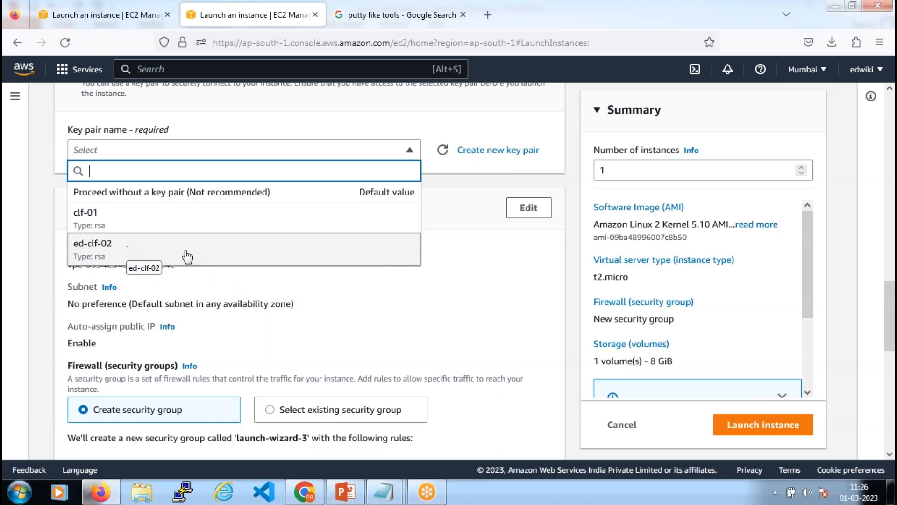
pyautogui.click(569, 253)
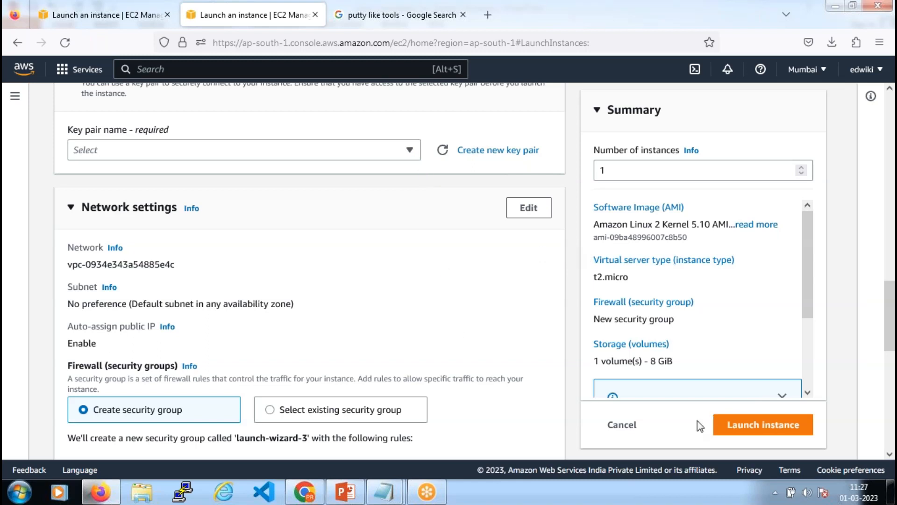
# Cancel the launch, copy the test instance's public IPv4 address 15.206.68.99, and start PuTTY
pyautogui.click(622, 425)
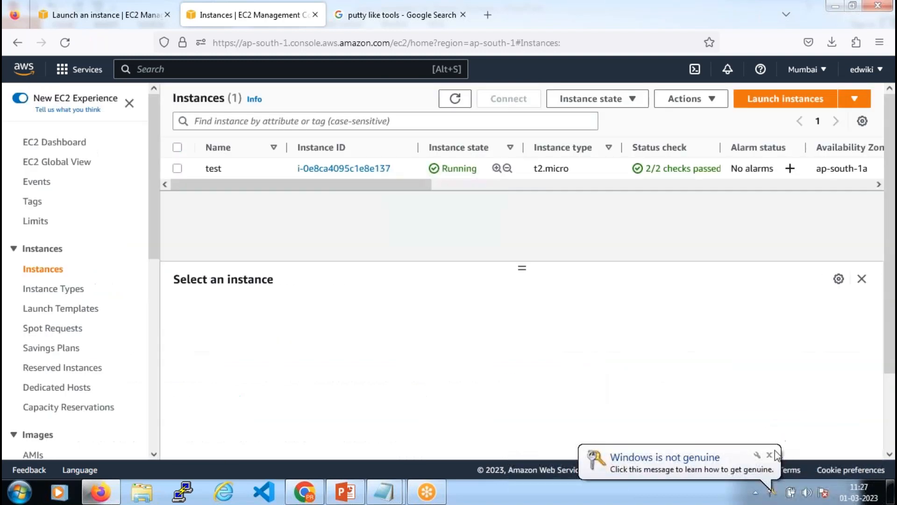
pyautogui.click(770, 454)
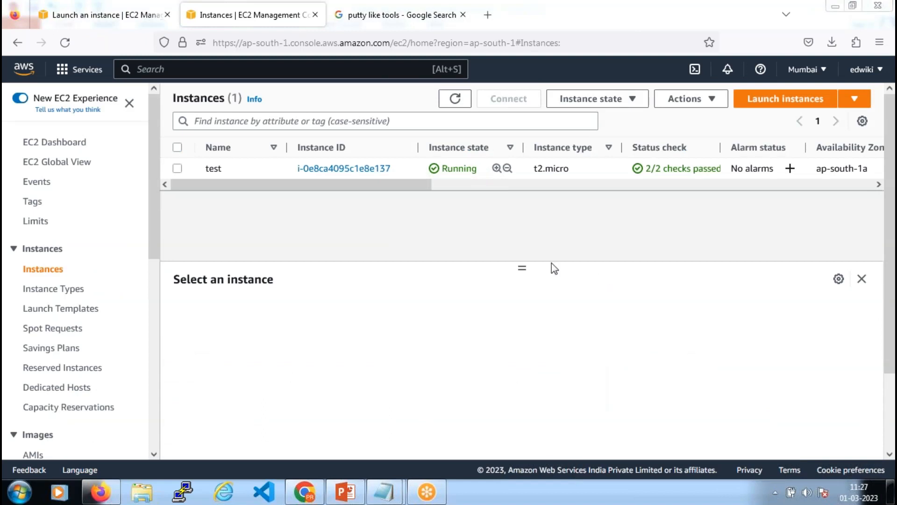
pyautogui.click(181, 170)
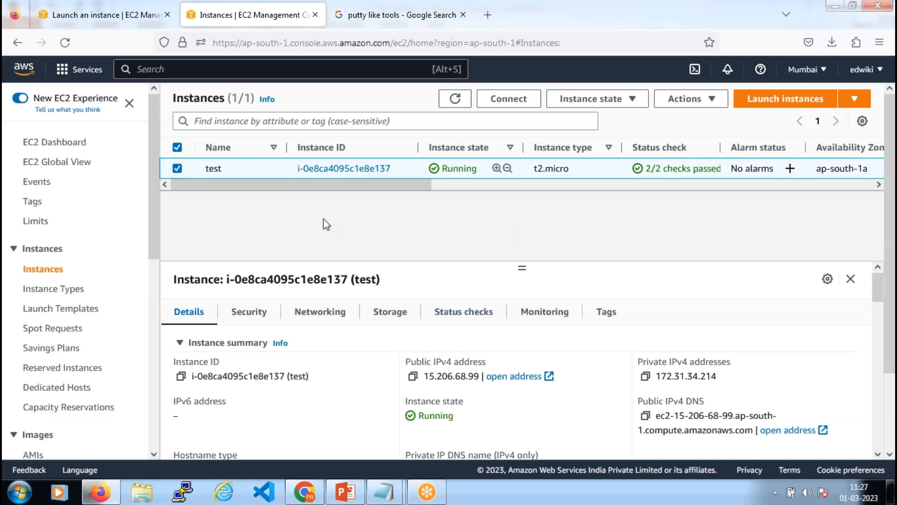
pyautogui.click(413, 377)
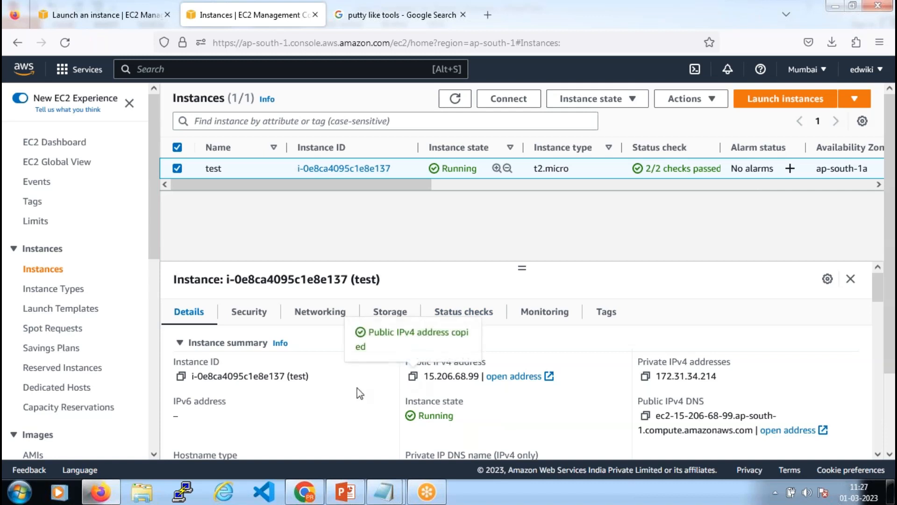
pyautogui.click(184, 492)
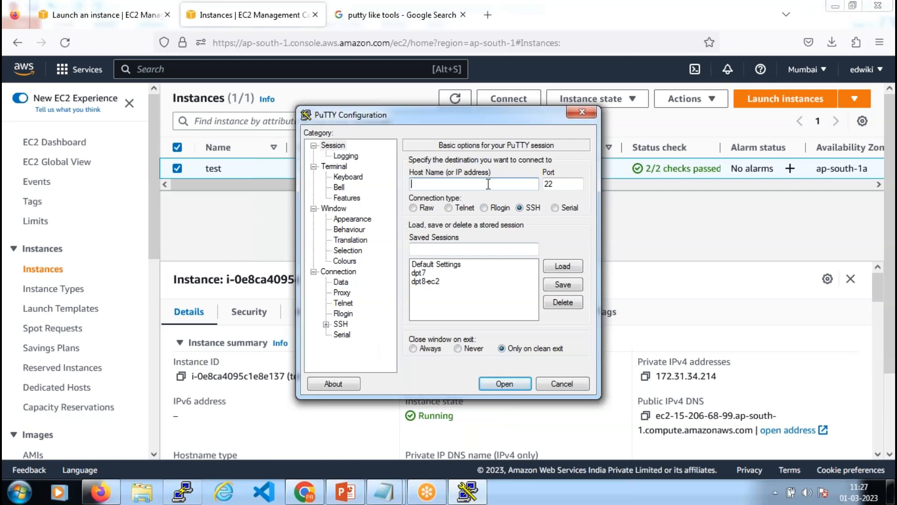
# Connect PuTTY to host 15.206.68.99 using the clf-01.ppk private key for SSH authentication
pyautogui.hotkey('ctrl', 'v')
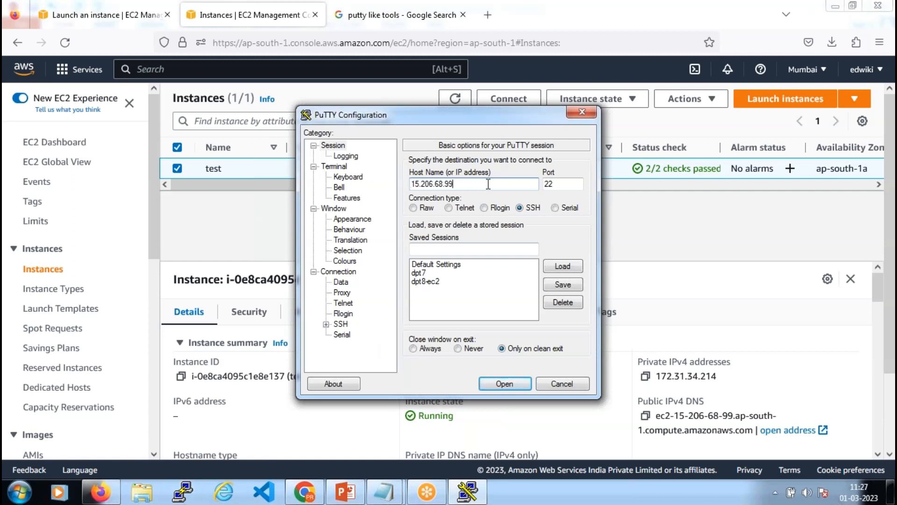
pyautogui.click(326, 324)
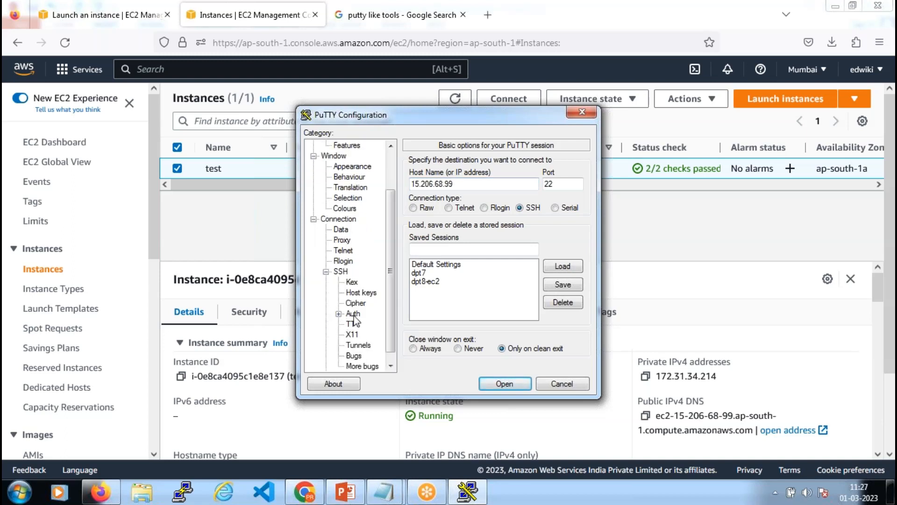
pyautogui.click(353, 313)
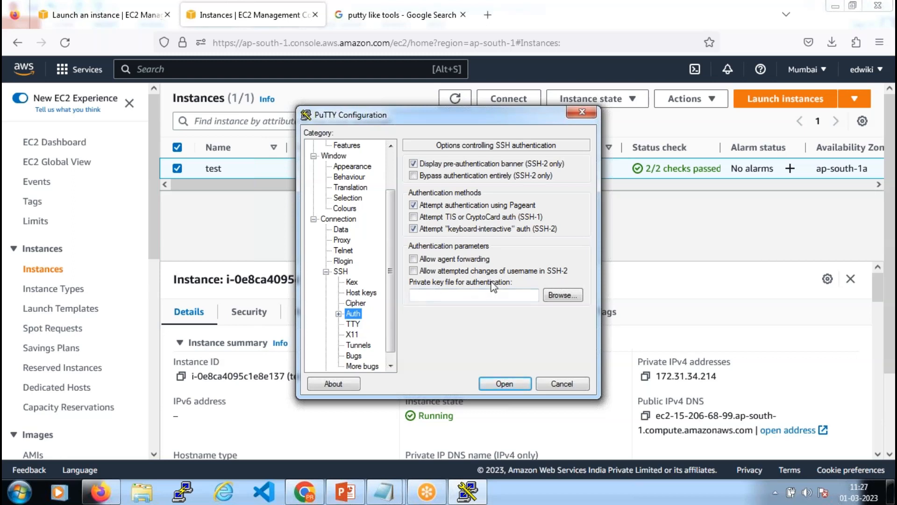
pyautogui.click(339, 314)
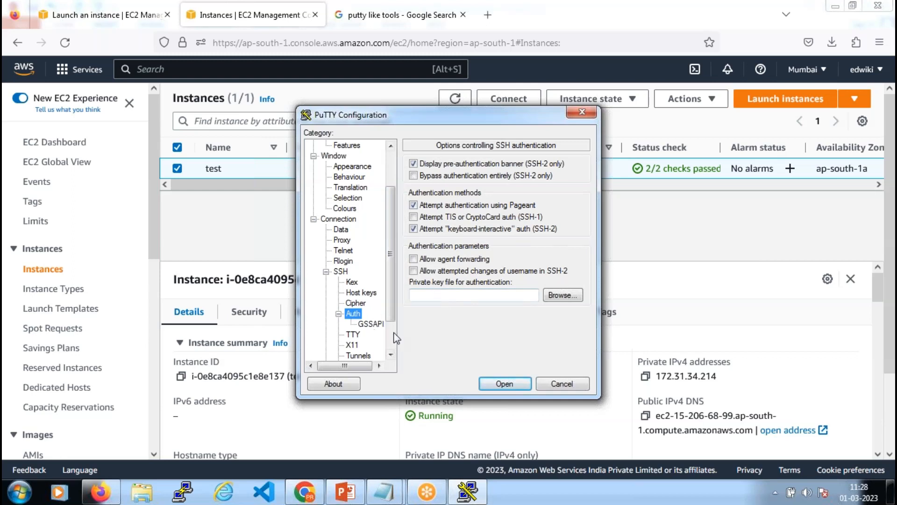
pyautogui.click(563, 295)
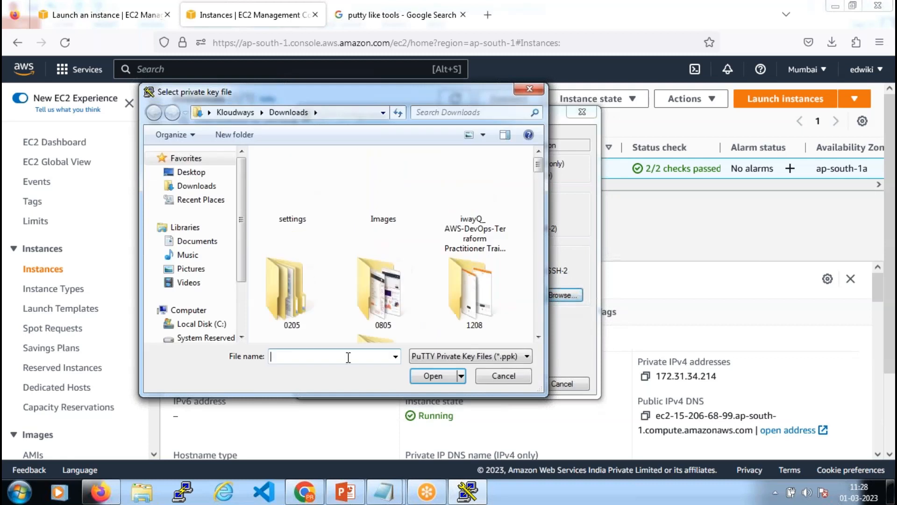
pyautogui.write('clf')
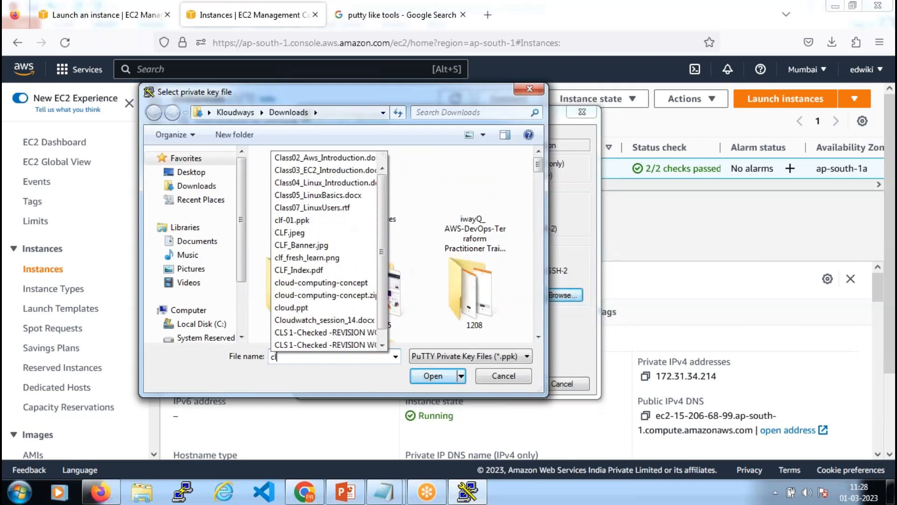
pyautogui.press('Down')
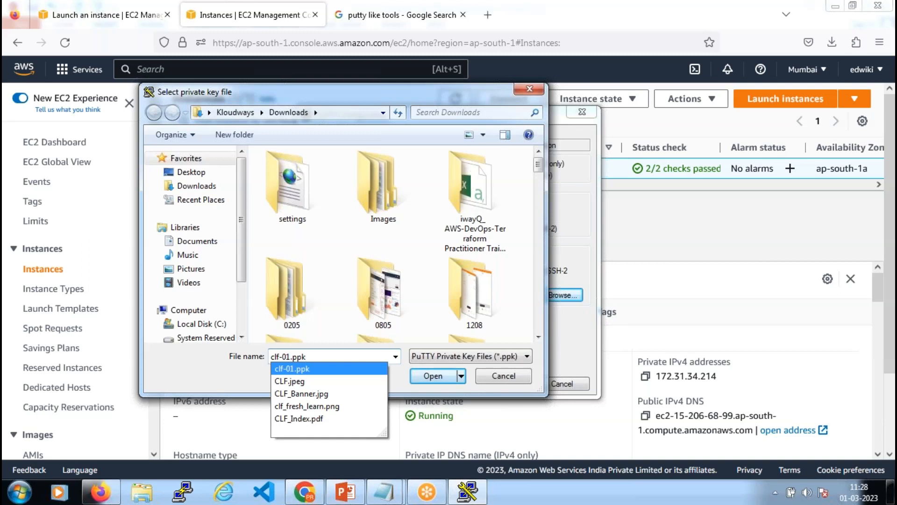
pyautogui.press('Return')
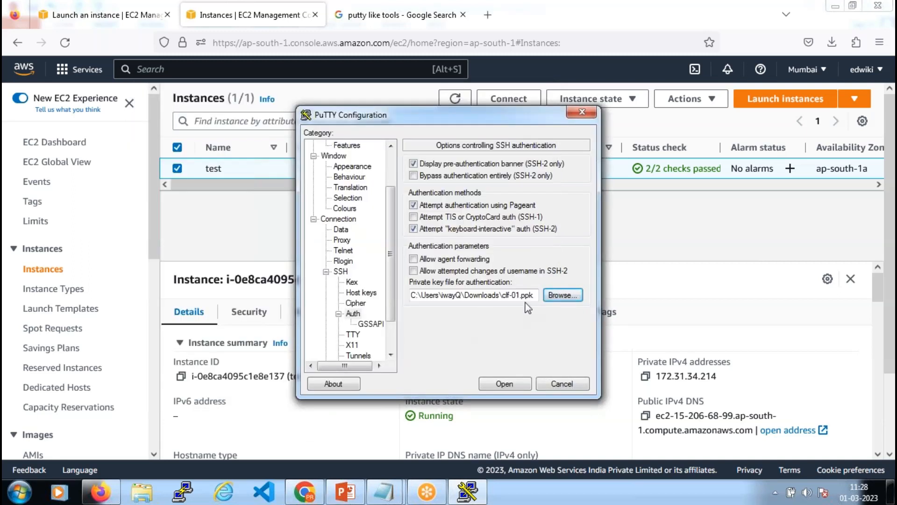
pyautogui.click(500, 383)
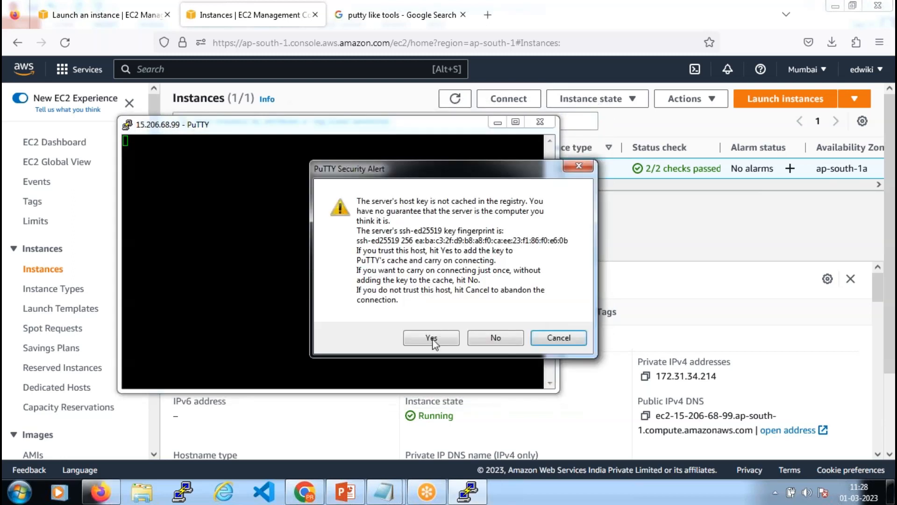
# Accept the host key, maximize the terminal, and switch its font to bold 18-point Courier New
pyautogui.click(432, 337)
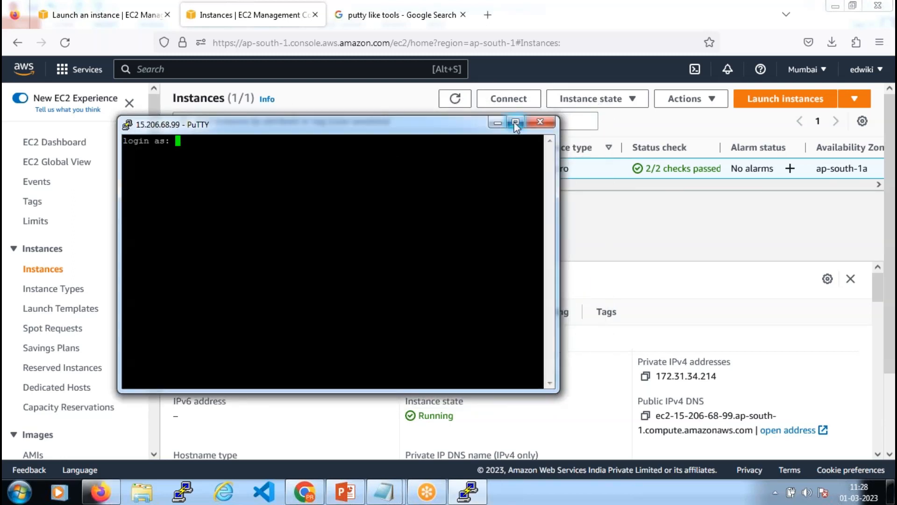
pyautogui.click(516, 122)
pyautogui.rightClick(336, 6)
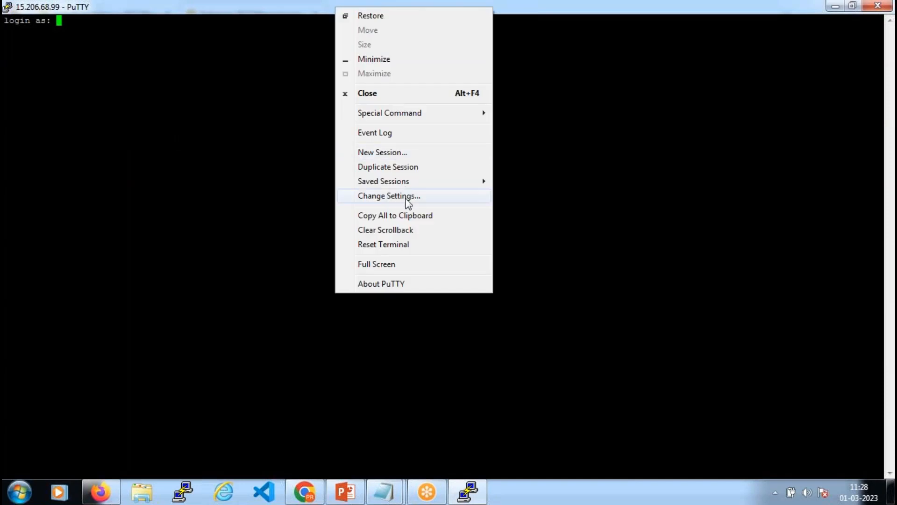
pyautogui.click(408, 196)
pyautogui.click(356, 219)
pyautogui.click(561, 239)
pyautogui.click(488, 247)
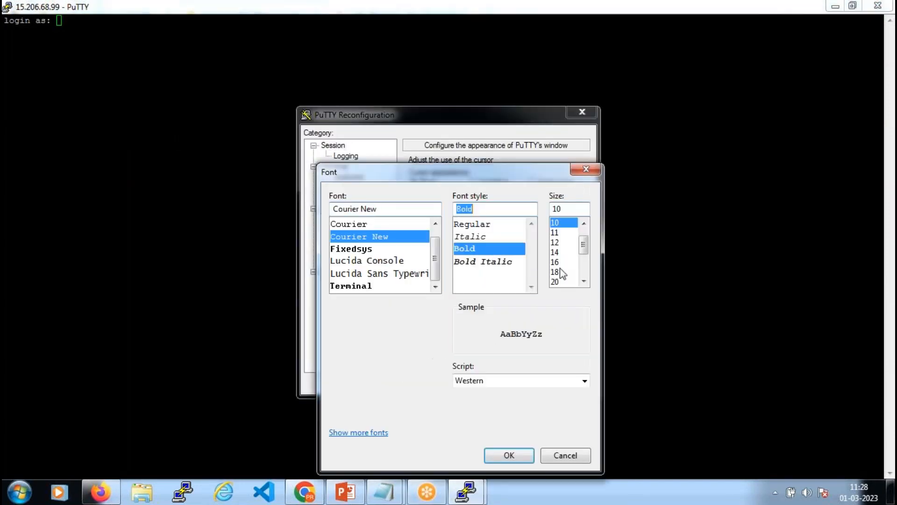
pyautogui.click(560, 270)
pyautogui.click(511, 456)
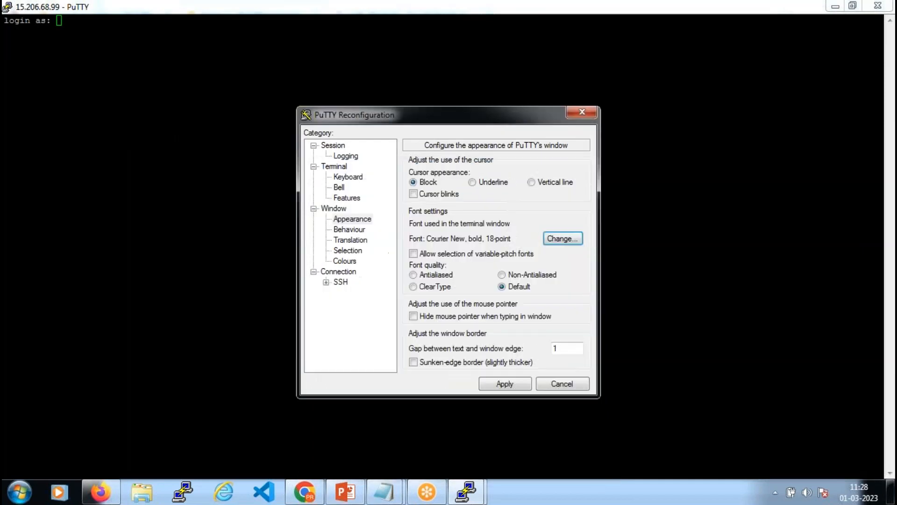
pyautogui.click(512, 384)
# Log in as ec2-user and run clear to empty the terminal screen
pyautogui.write('e')
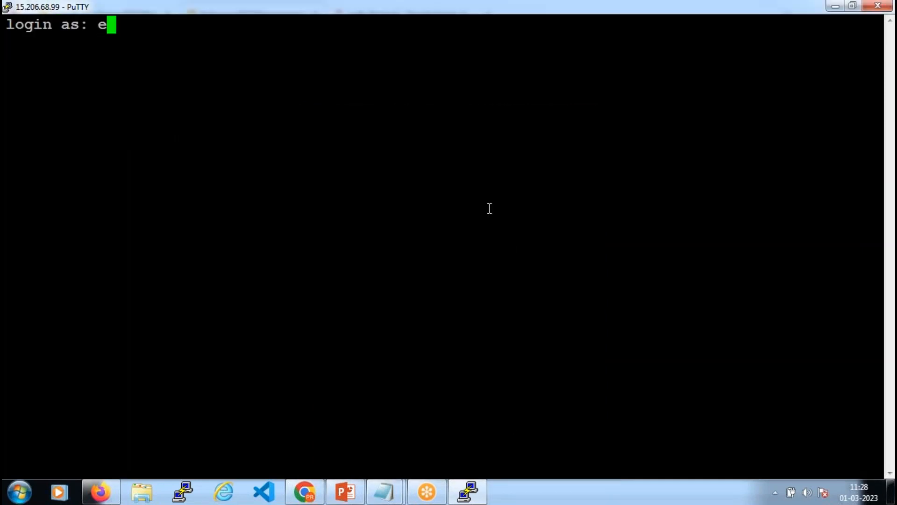
pyautogui.write('c2-user')
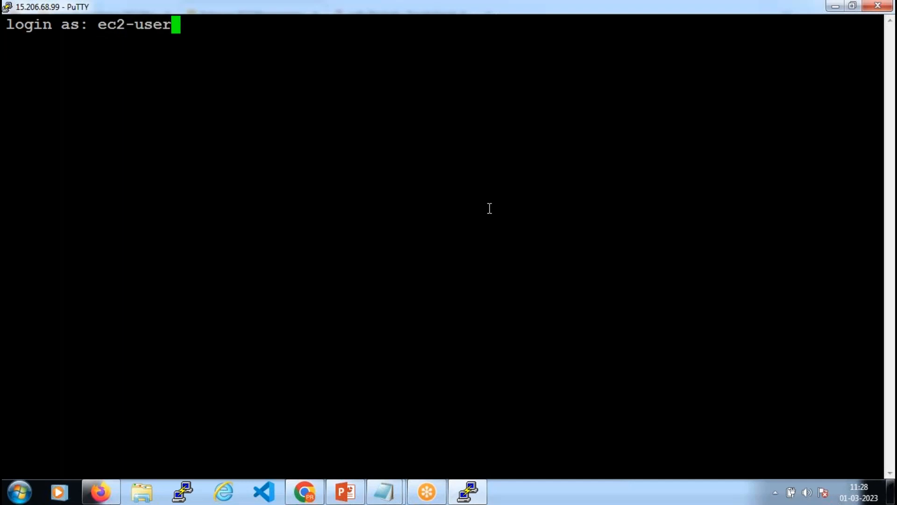
pyautogui.press('Return')
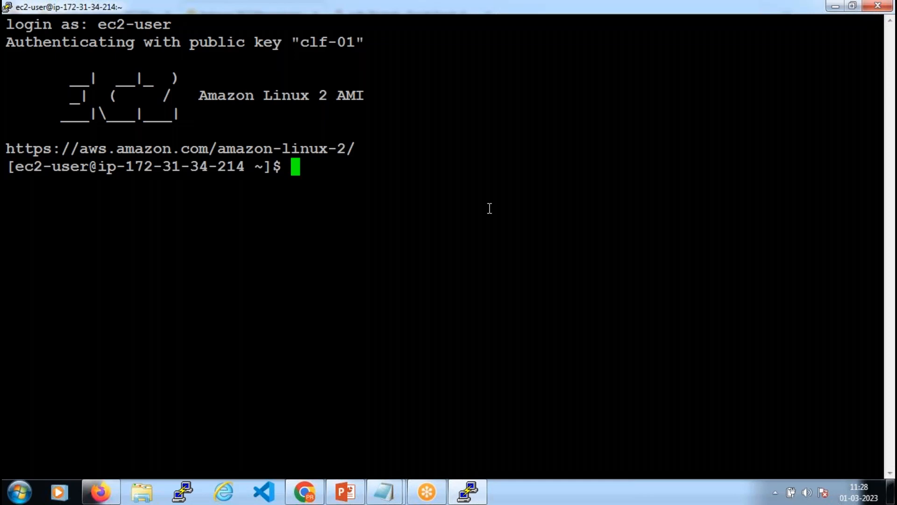
pyautogui.write('clear')
pyautogui.press('Return')
pyautogui.press('Return')
pyautogui.press('Return')
pyautogui.press('Return')
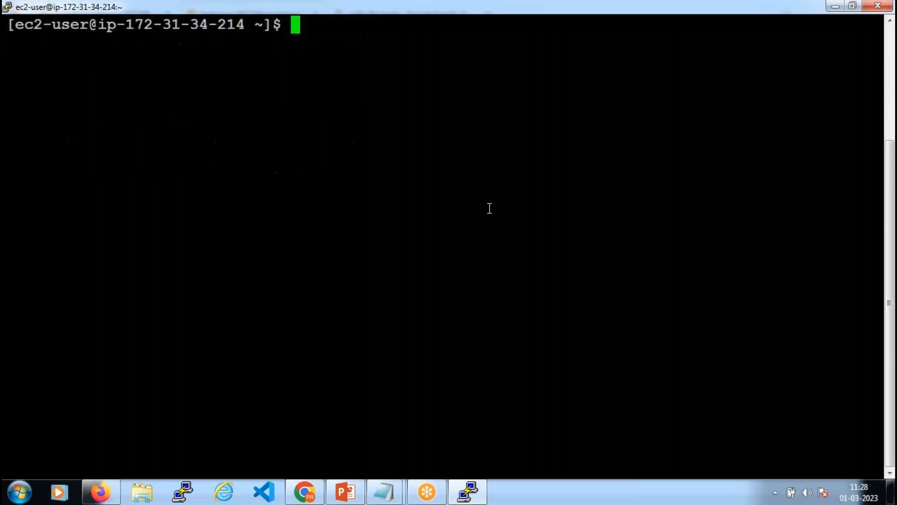
pyautogui.press('Return')
pyautogui.press('Return')
pyautogui.press('Return')
pyautogui.write('clear')
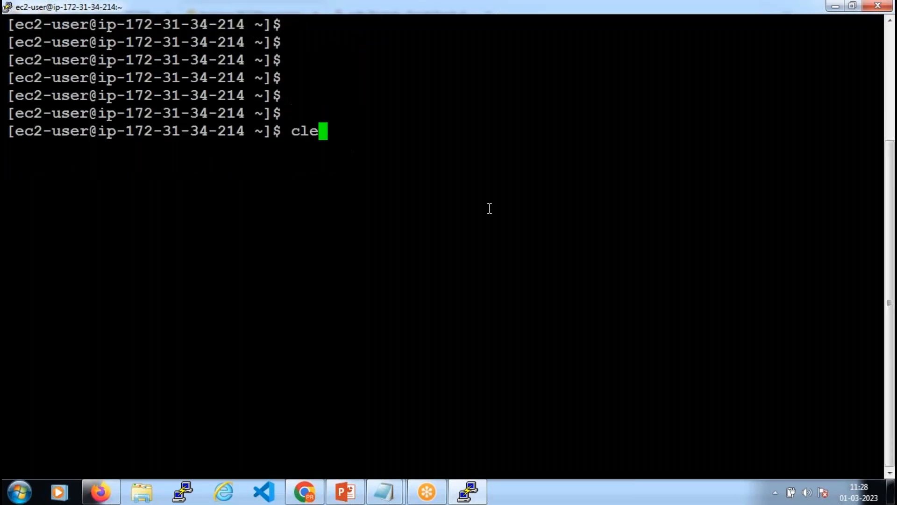
pyautogui.press('Return')
pyautogui.press('Return')
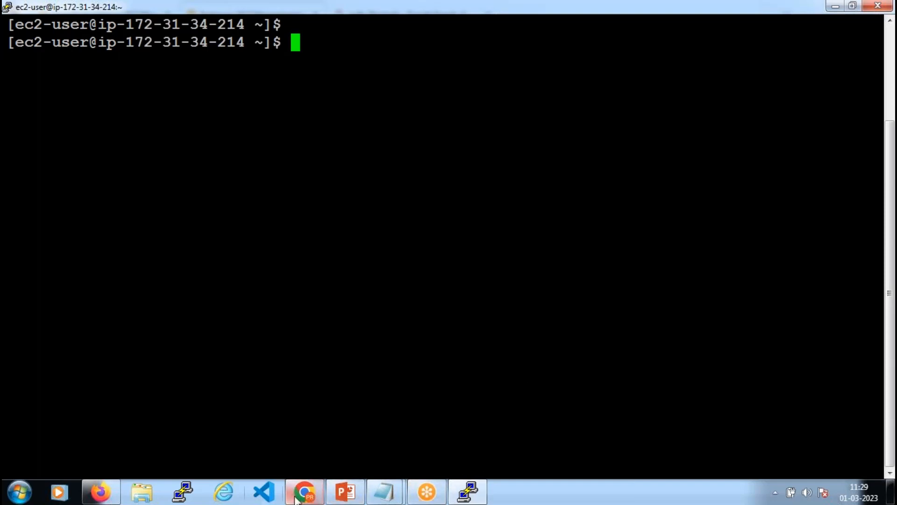
# Return to the EC2 console and select the test instance's public IPv4 address 15.206.68.99
pyautogui.click(98, 492)
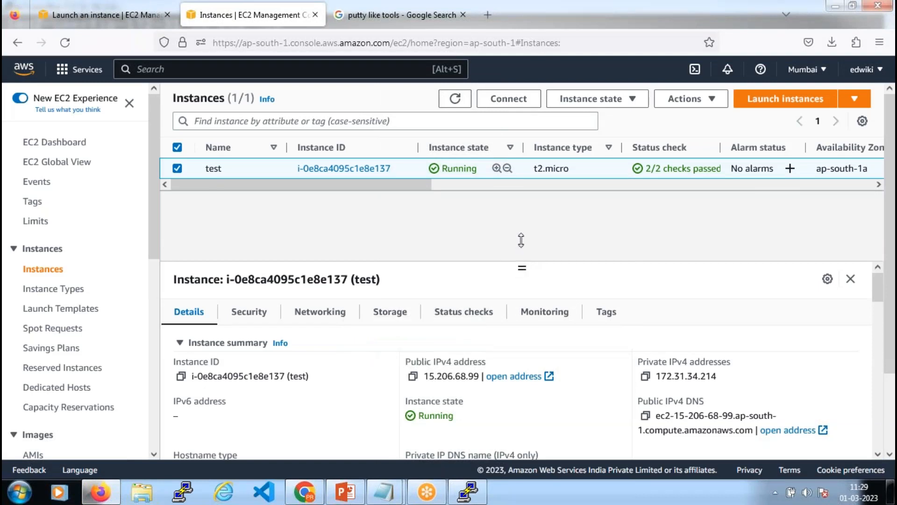
pyautogui.moveTo(526, 222); pyautogui.dragTo(525, 220)
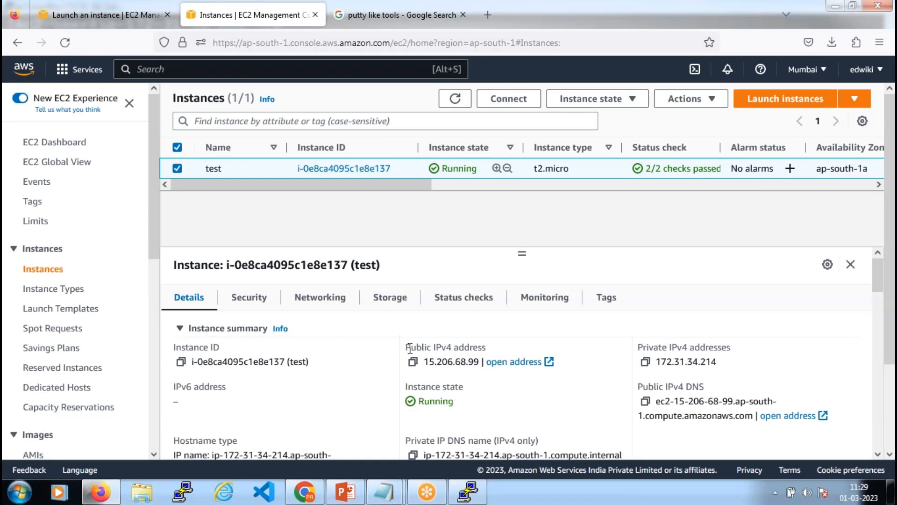
pyautogui.moveTo(407, 347); pyautogui.dragTo(486, 347)
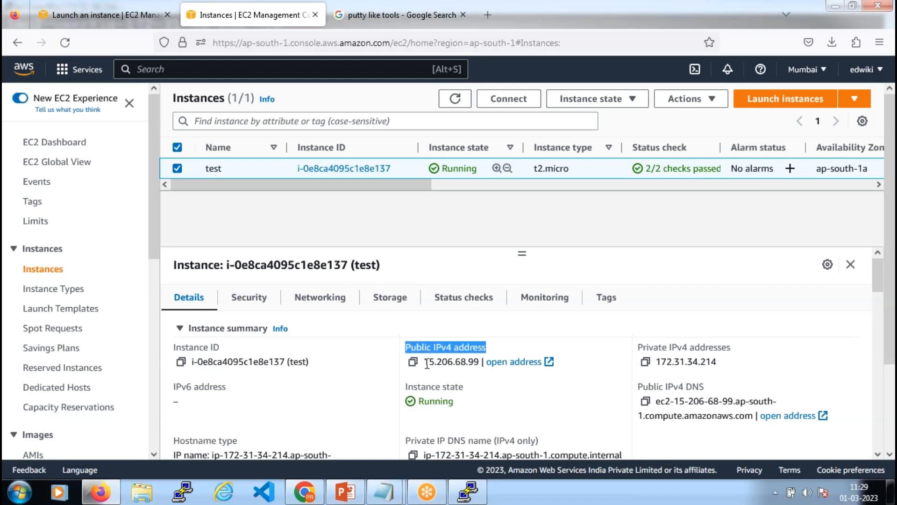
pyautogui.moveTo(427, 364); pyautogui.dragTo(480, 361)
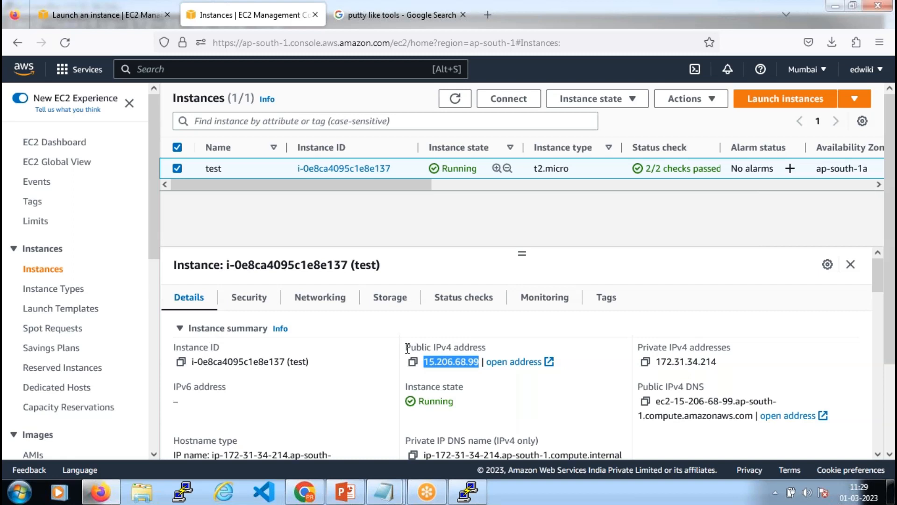
pyautogui.moveTo(407, 347); pyautogui.dragTo(488, 347)
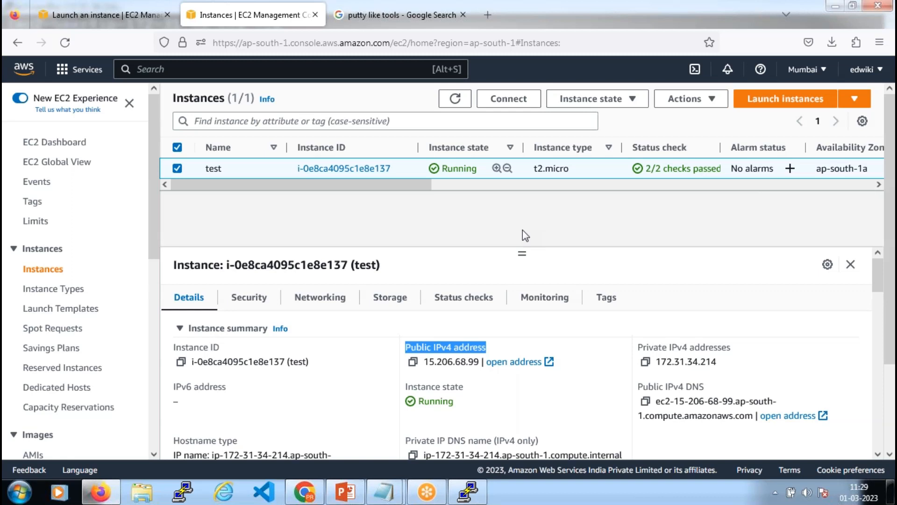
pyautogui.moveTo(424, 361); pyautogui.dragTo(479, 363)
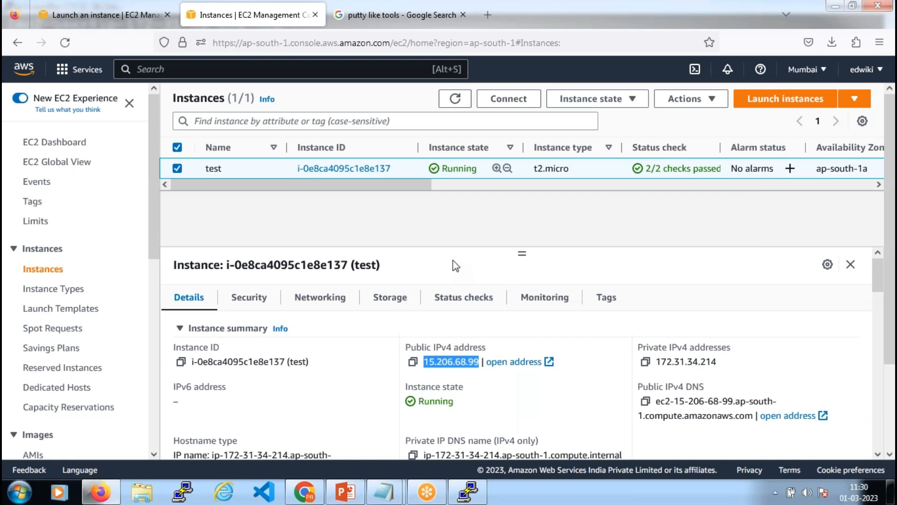
pyautogui.moveTo(424, 362); pyautogui.dragTo(473, 360)
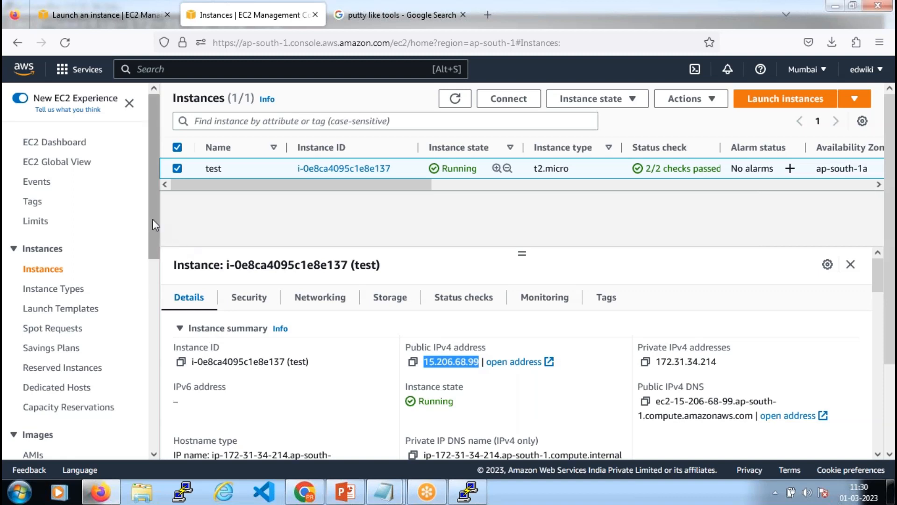
pyautogui.moveTo(152, 219); pyautogui.dragTo(167, 409)
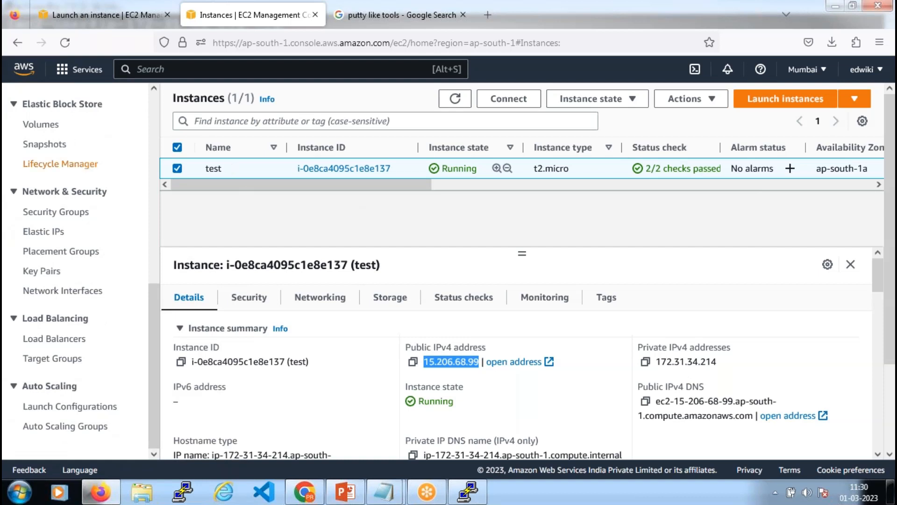
# Allocate a new Elastic IP address and highlight the new address 43.205.42.235 in the list
pyautogui.click(47, 232)
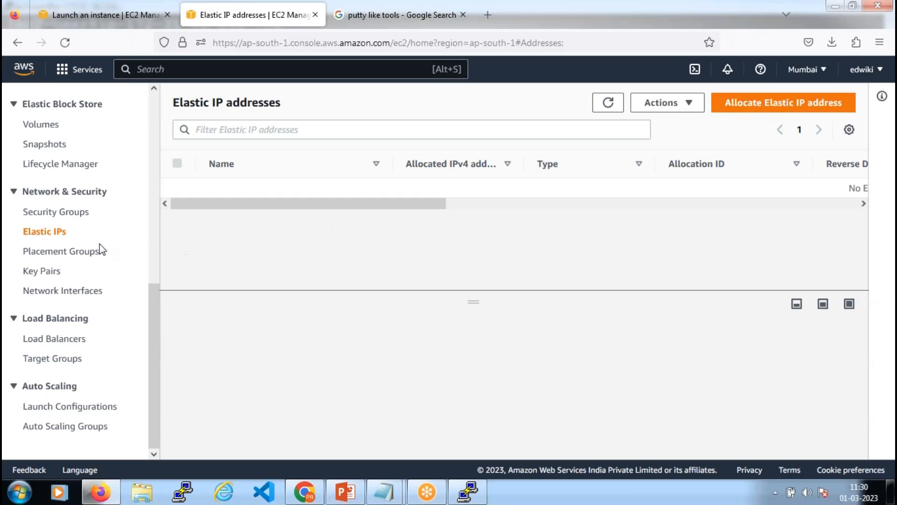
pyautogui.click(786, 105)
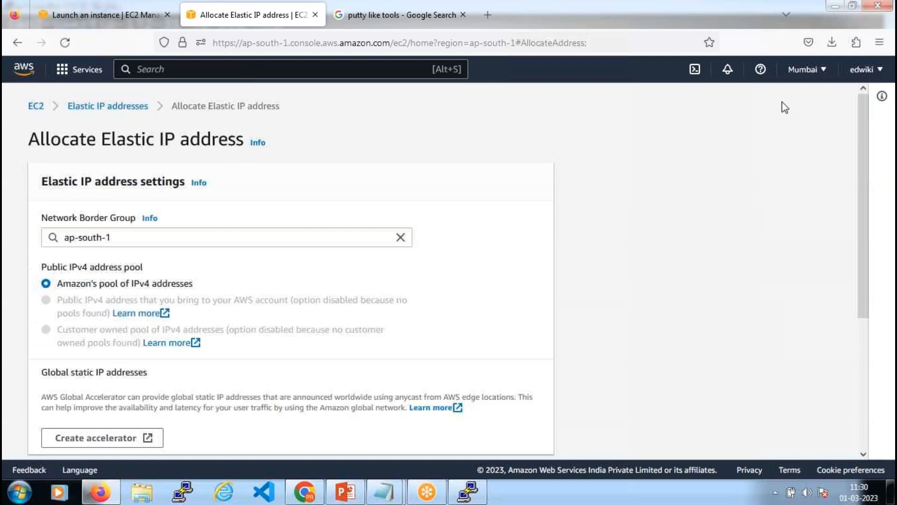
pyautogui.scroll(-4, 355, 284)
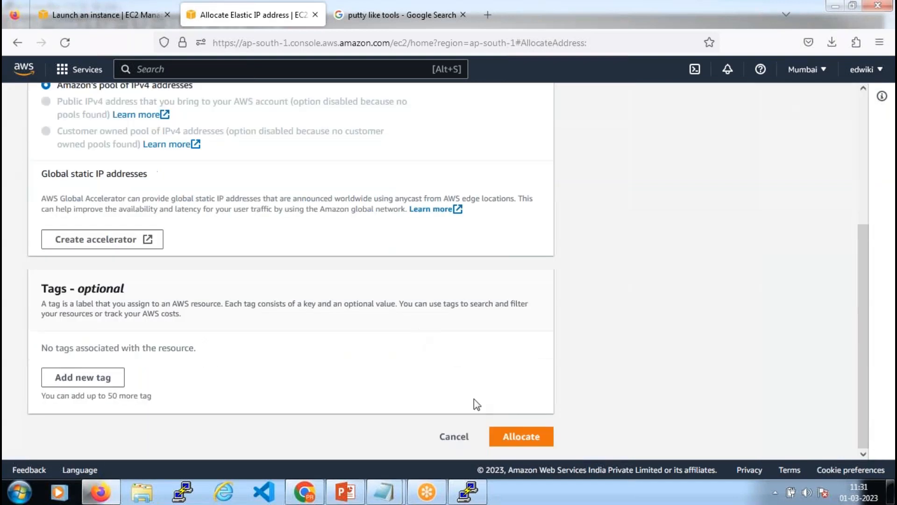
pyautogui.click(523, 439)
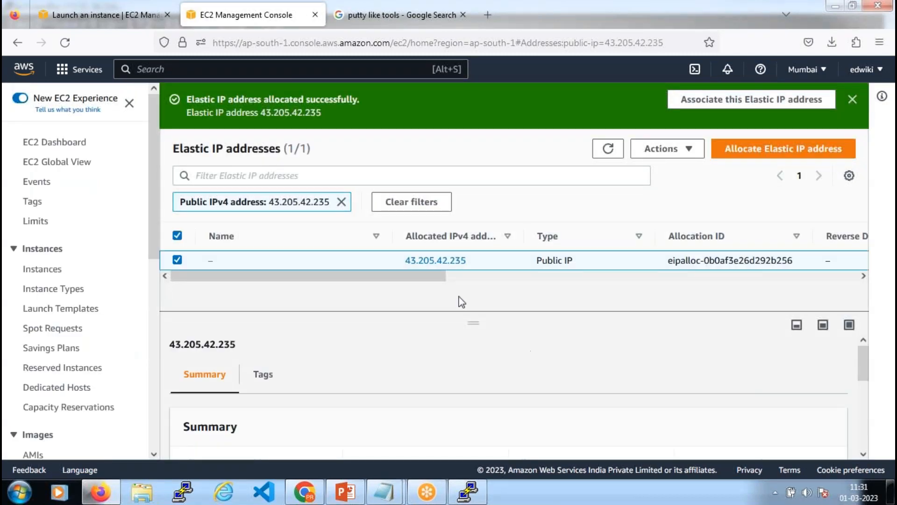
pyautogui.moveTo(403, 261); pyautogui.dragTo(468, 263)
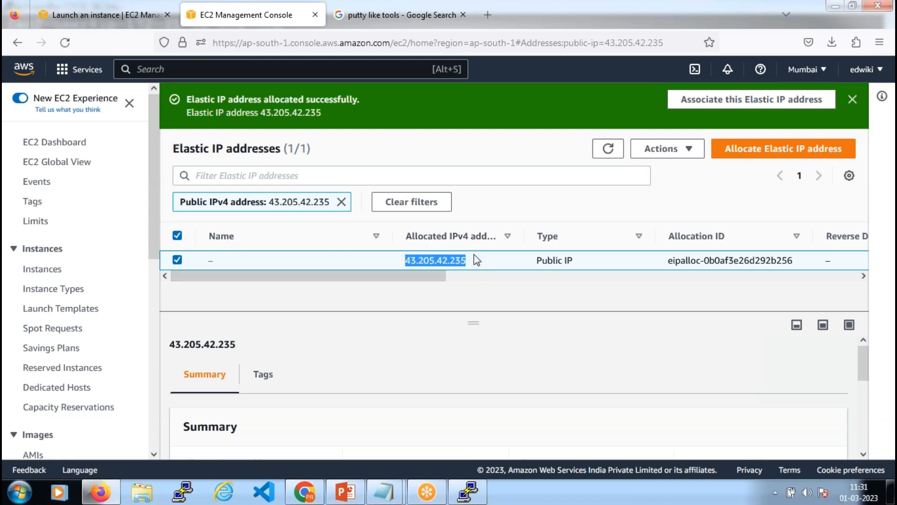
# Associate Elastic IP 43.205.42.235 with the test instance i-0e8ca4095c1e8e137
pyautogui.click(689, 153)
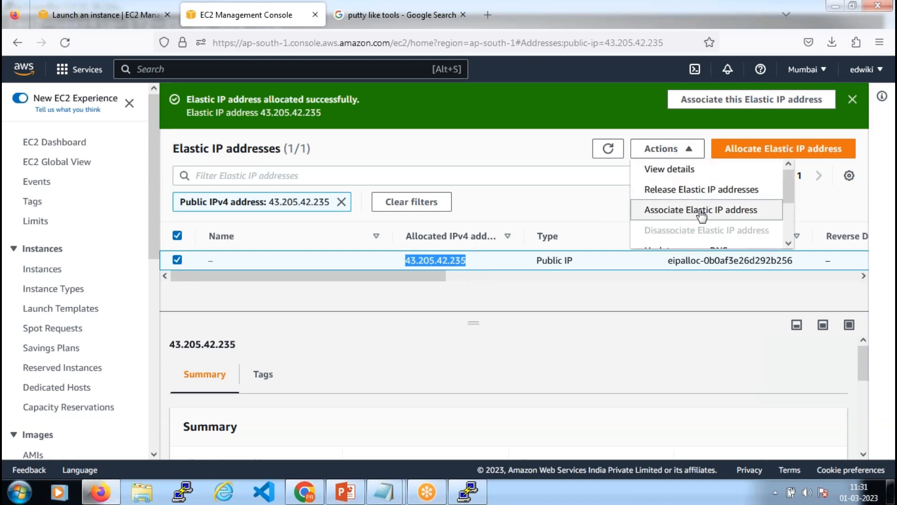
pyautogui.click(701, 213)
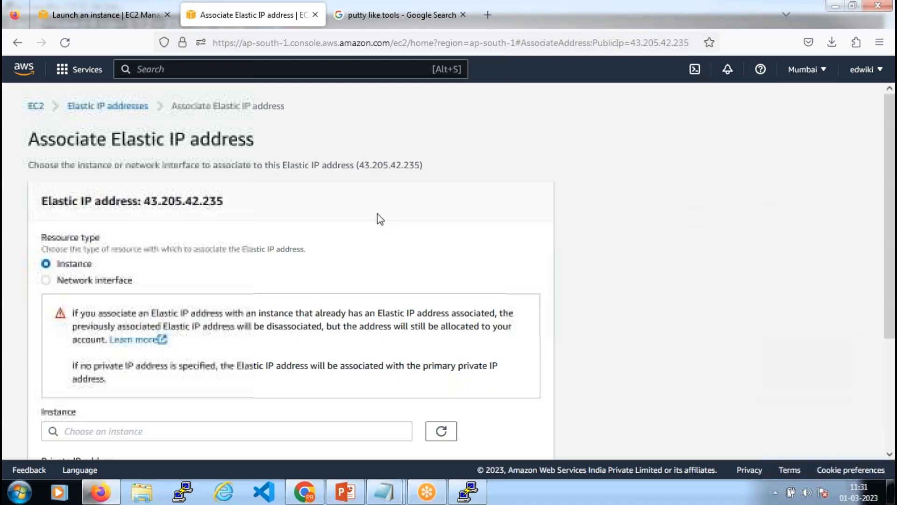
pyautogui.scroll(-3, 327, 262)
pyautogui.click(295, 292)
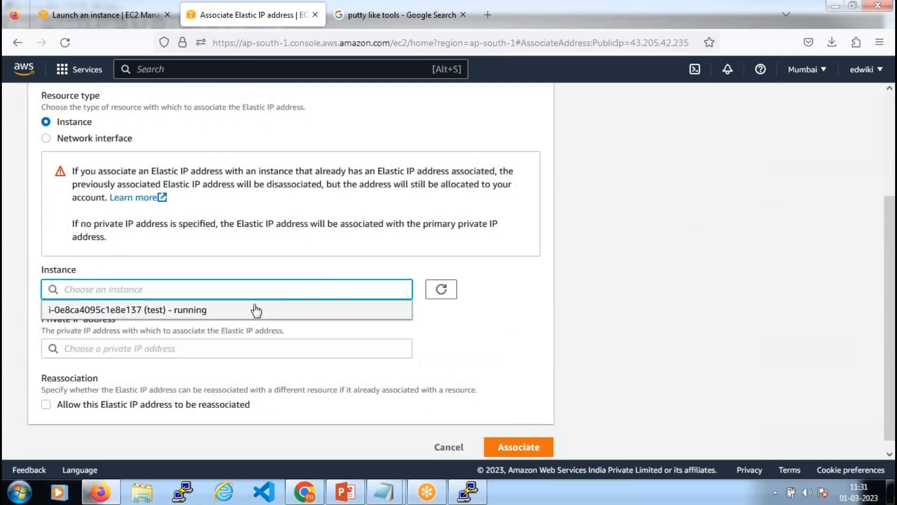
pyautogui.click(200, 311)
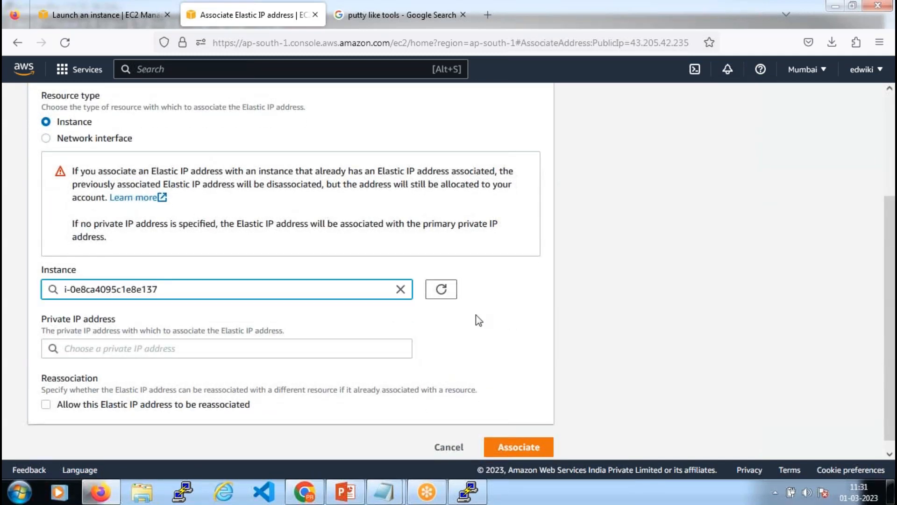
pyautogui.scroll(-1, 500, 344)
pyautogui.scroll(-1, 514, 374)
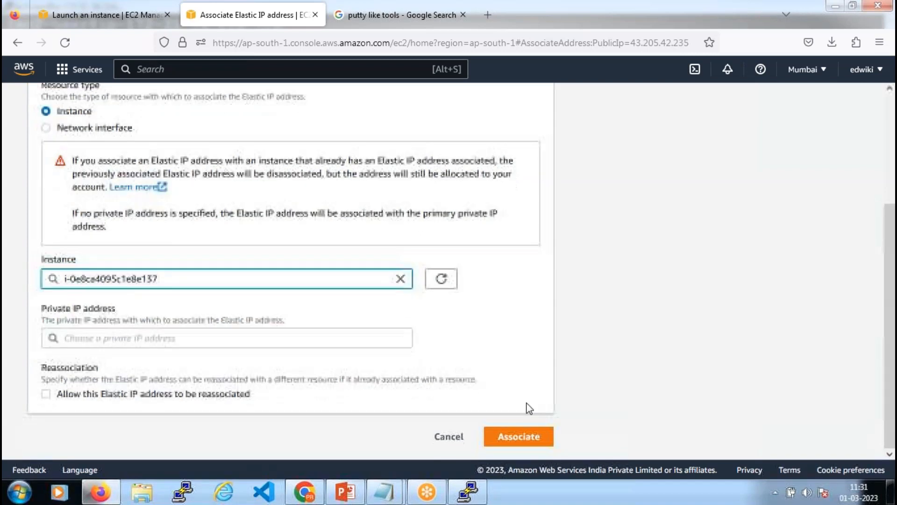
pyautogui.click(534, 440)
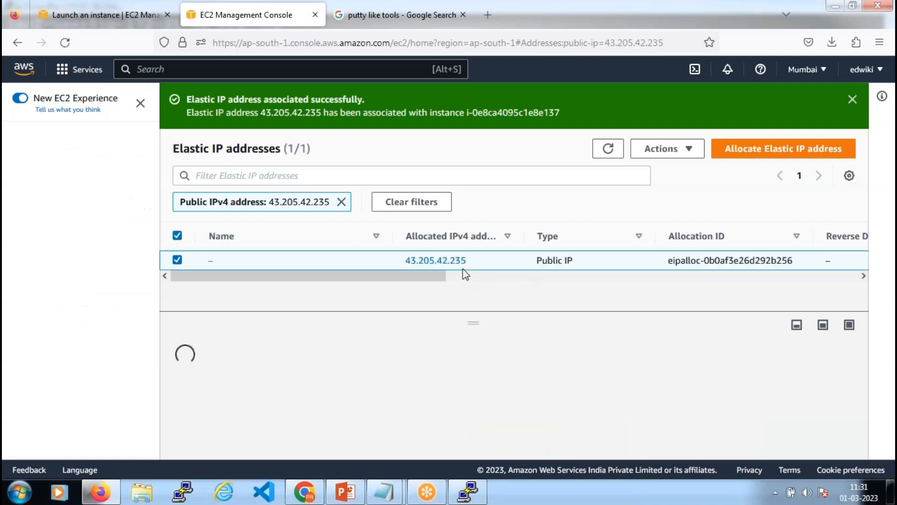
pyautogui.moveTo(404, 262); pyautogui.dragTo(468, 262)
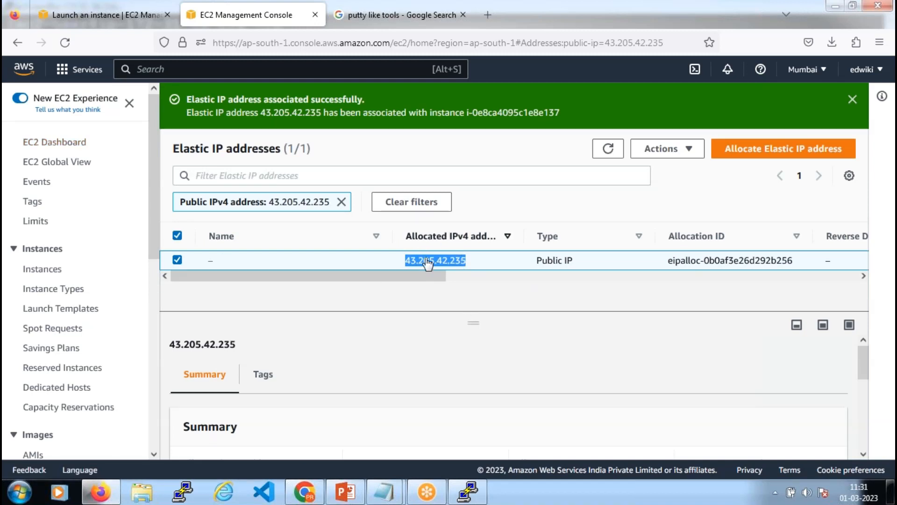
# From the running instances list, select the test instance and copy its public IPv4 43.205.42.235
pyautogui.click(69, 146)
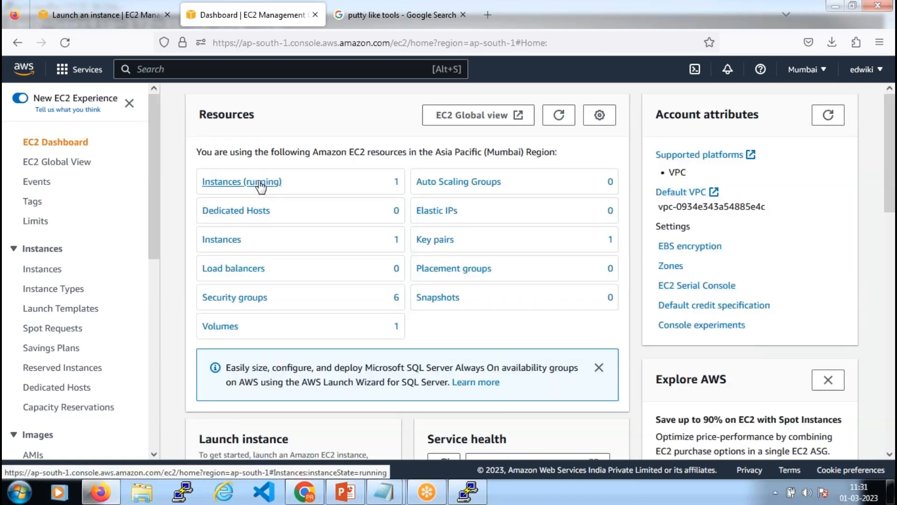
pyautogui.click(260, 185)
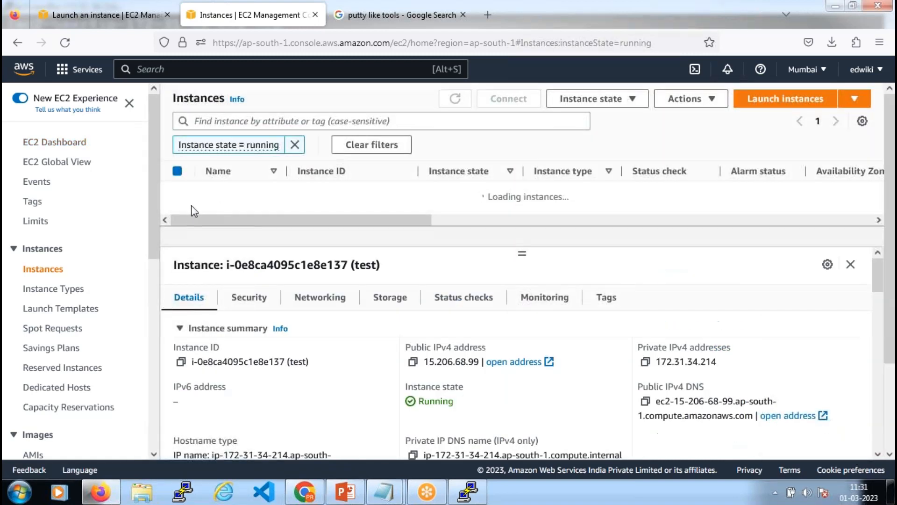
pyautogui.click(177, 192)
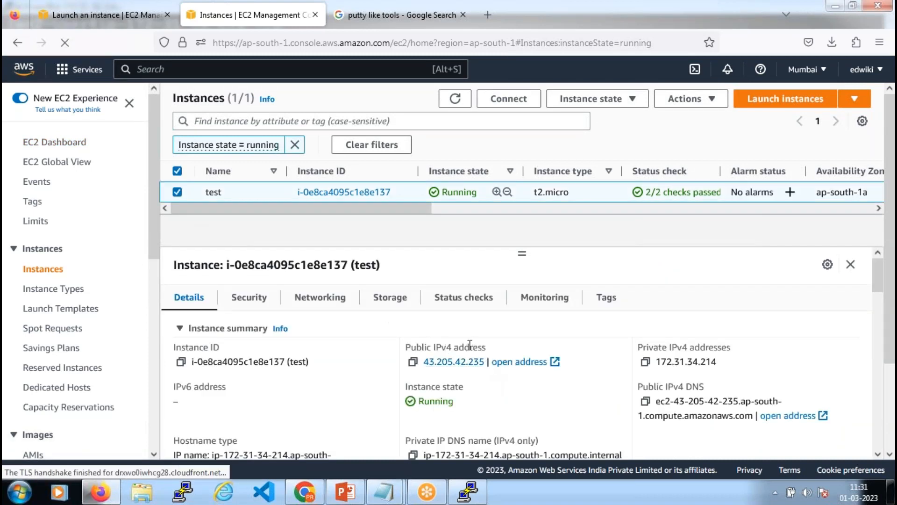
pyautogui.click(412, 361)
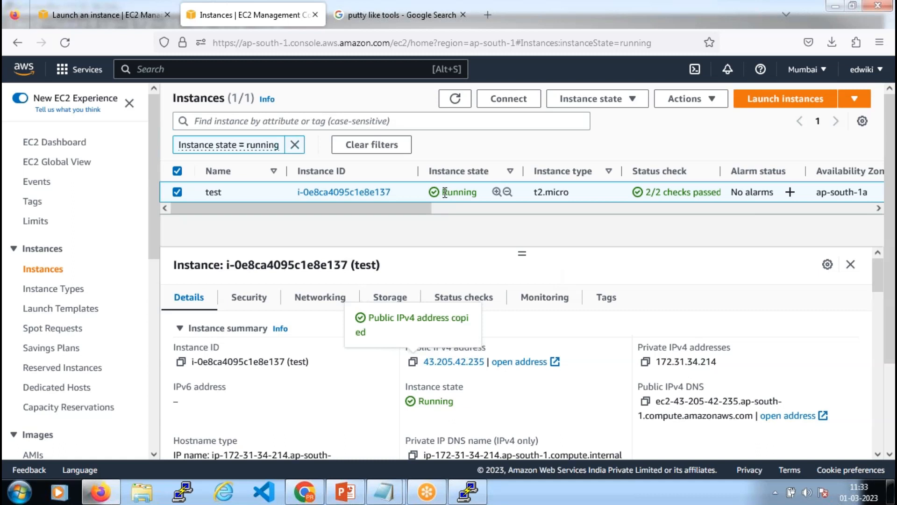
# Check the PuTTY session and Questions-Tracker spreadsheet, then bring up the console's ? help menu
pyautogui.moveTo(445, 193); pyautogui.dragTo(485, 198)
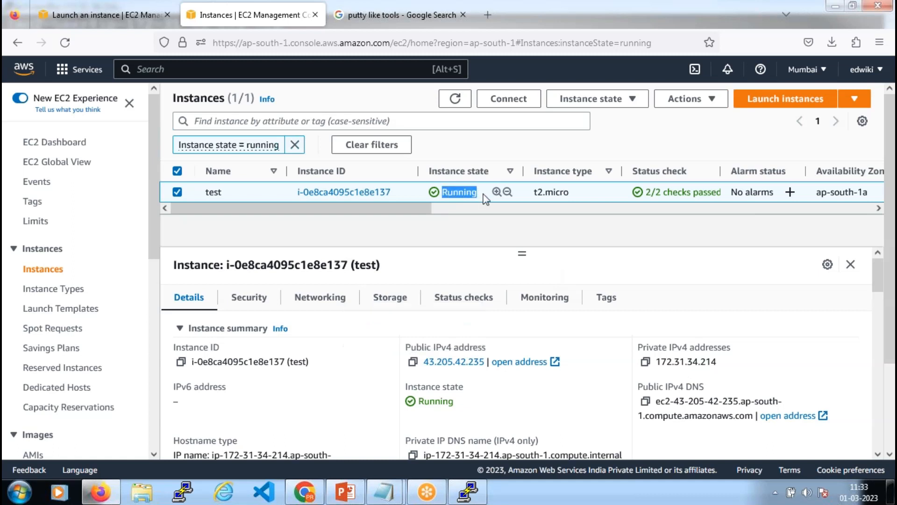
pyautogui.click(468, 493)
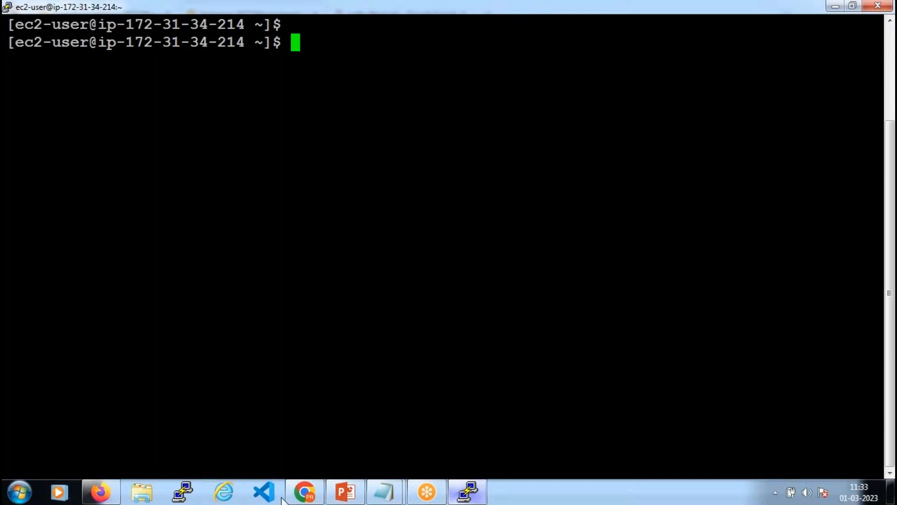
pyautogui.click(308, 495)
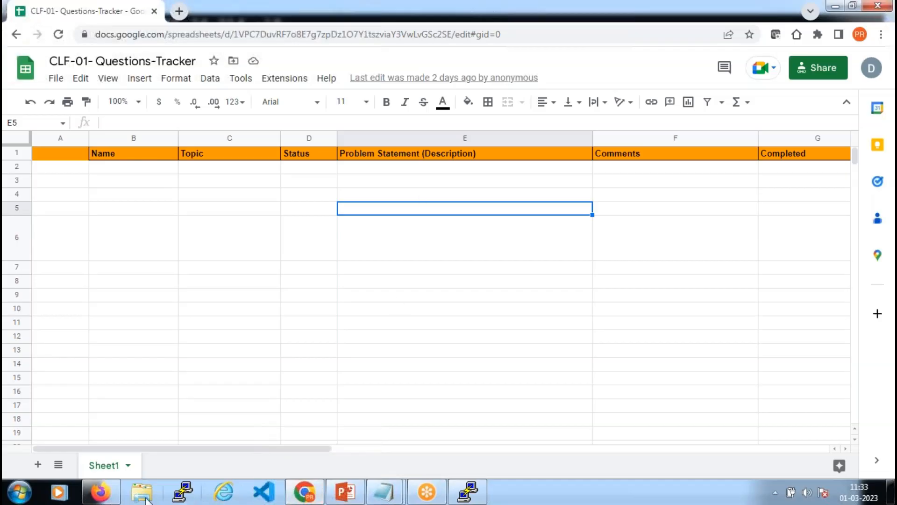
pyautogui.click(118, 496)
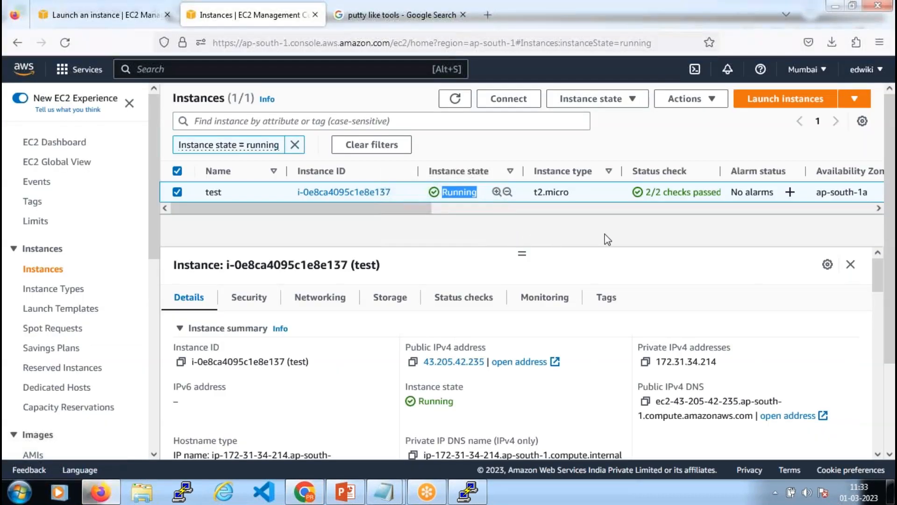
pyautogui.click(617, 261)
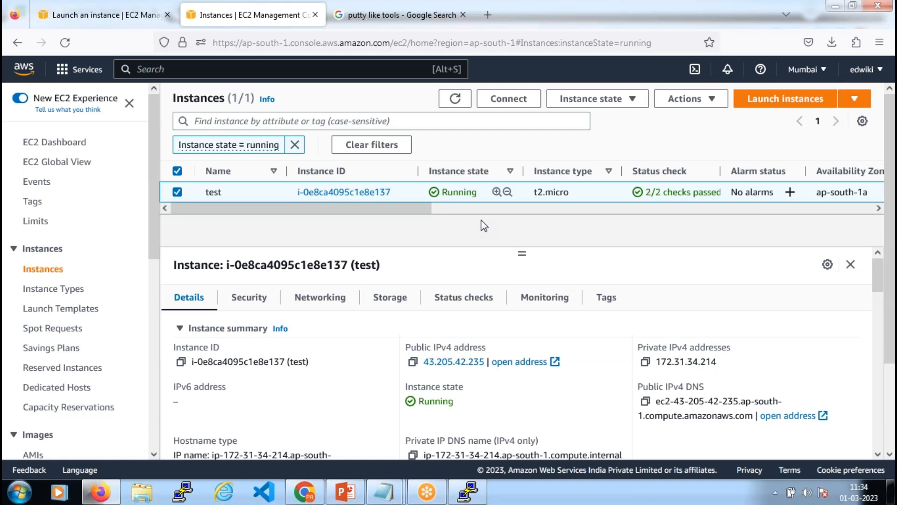
pyautogui.click(762, 71)
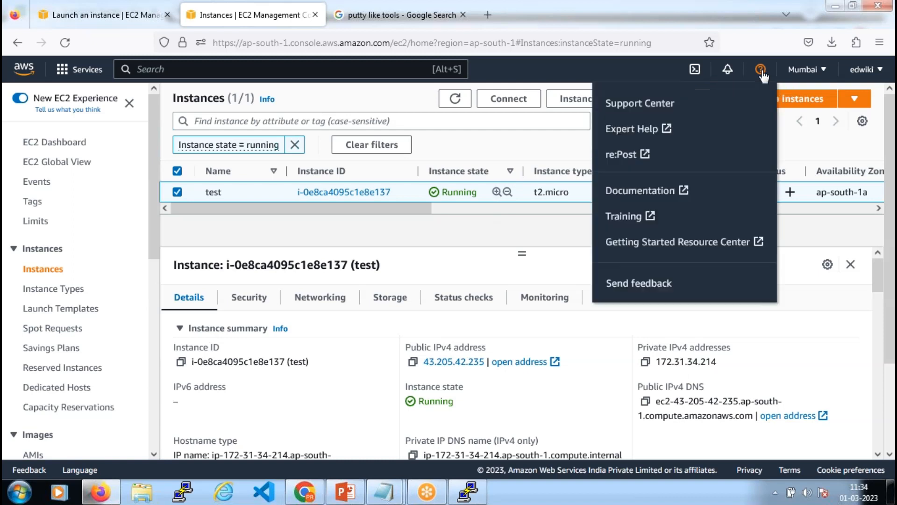
# Open Support Center and select Technical quick solutions to list EC2, CloudWatch and S3 topics
pyautogui.click(640, 106)
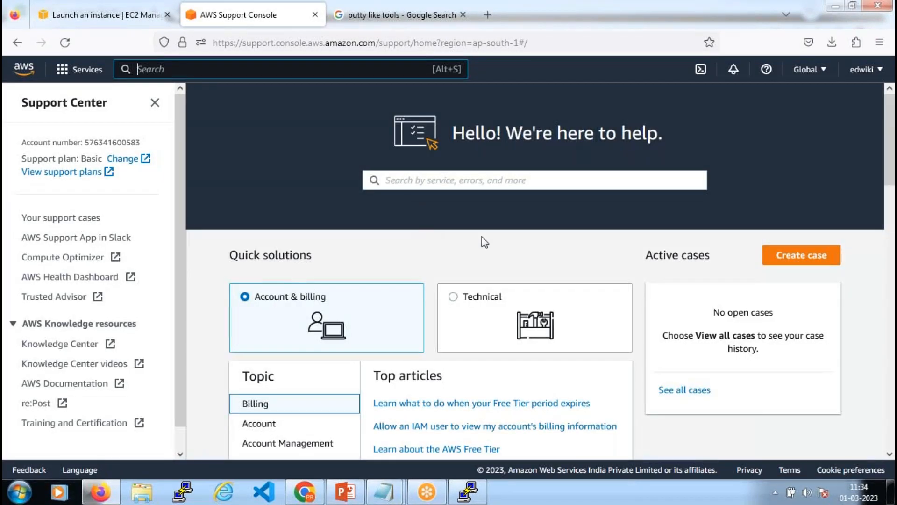
pyautogui.scroll(-3, 485, 243)
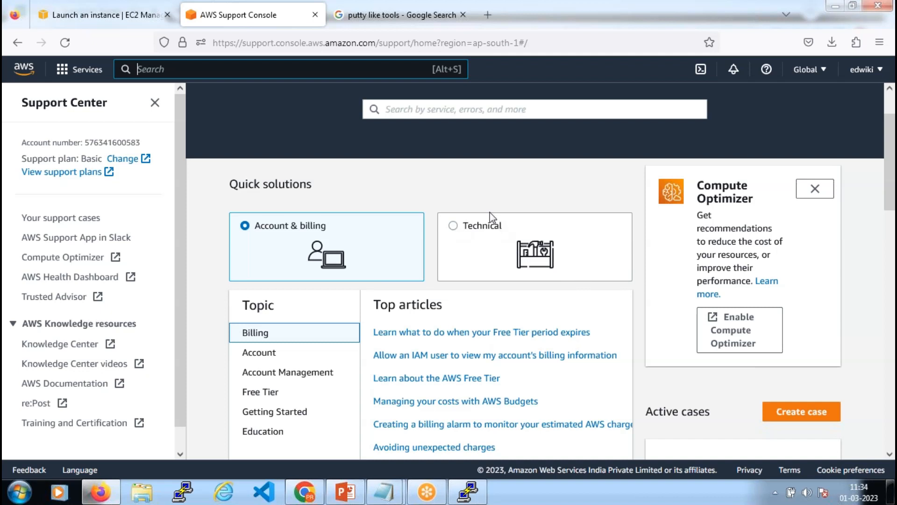
pyautogui.click(453, 226)
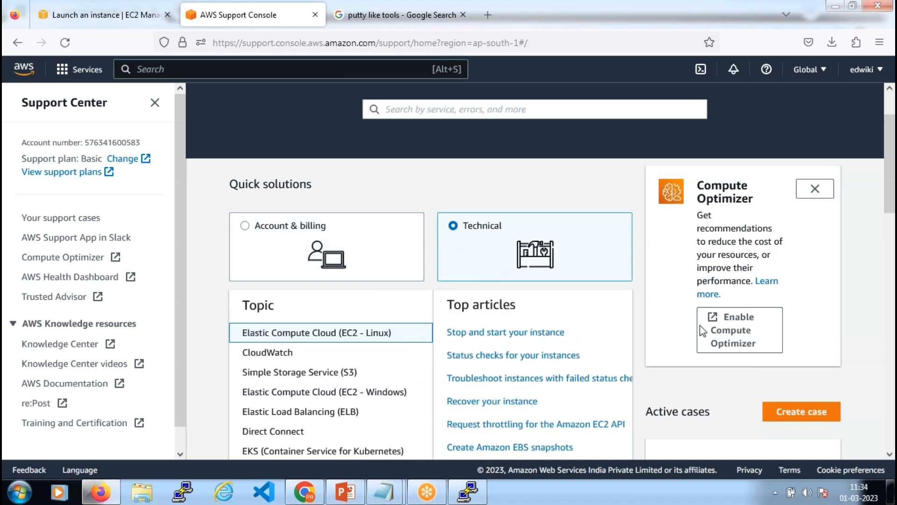
# Start a new support case, trying Technical and Account and billing before settling back on Technical
pyautogui.click(813, 413)
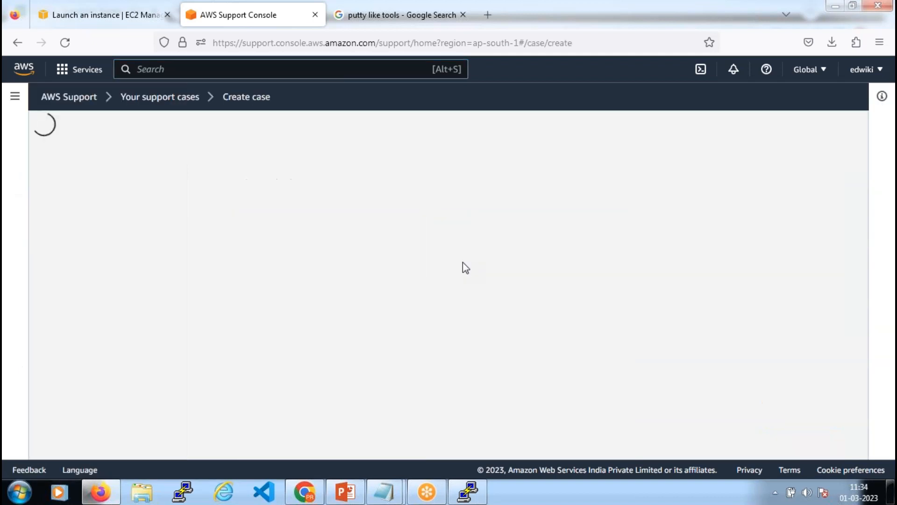
pyautogui.scroll(-1, 455, 366)
pyautogui.click(455, 366)
pyautogui.scroll(-3, 486, 298)
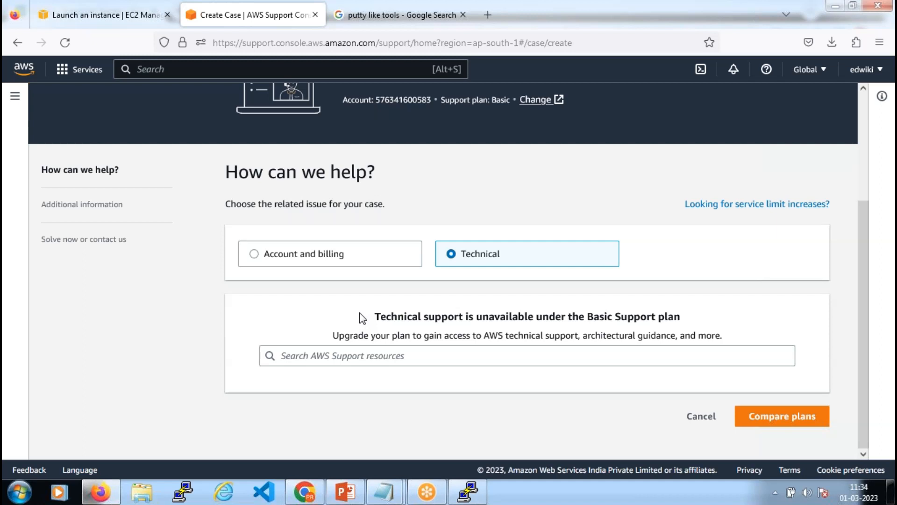
pyautogui.click(257, 258)
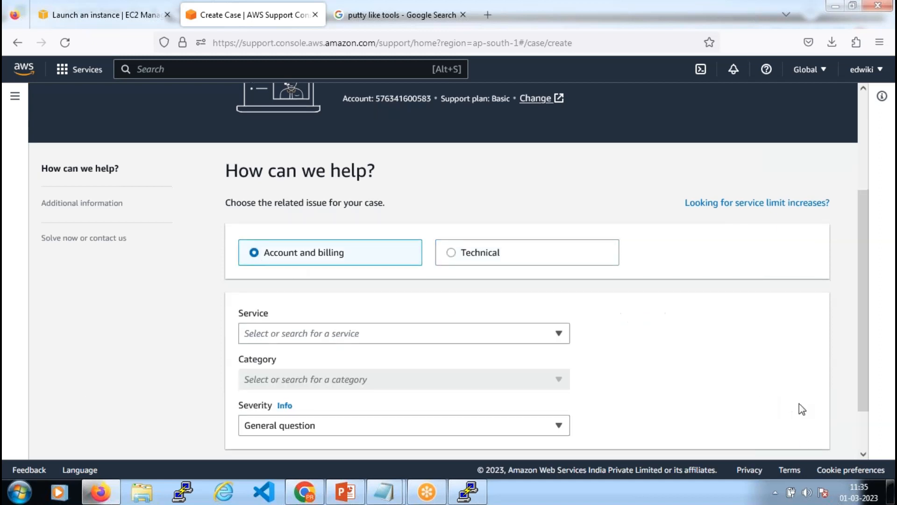
pyautogui.scroll(-2, 799, 403)
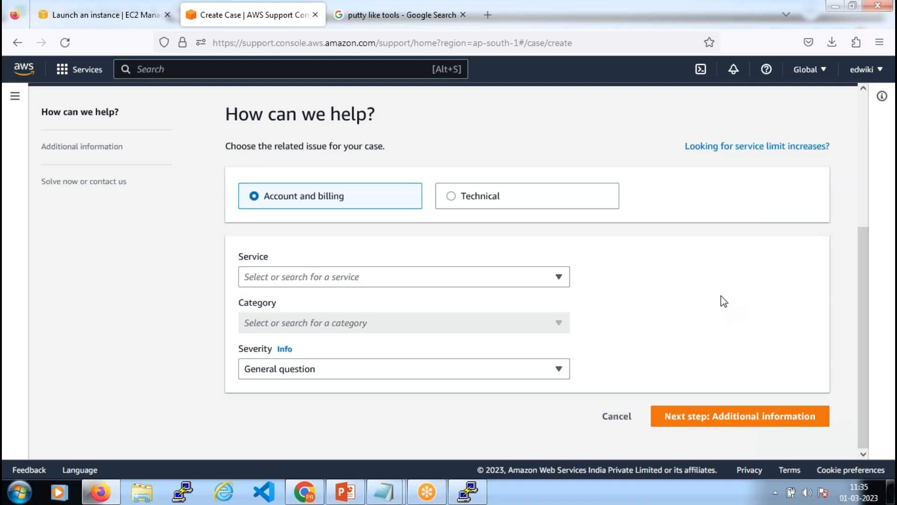
pyautogui.click(449, 198)
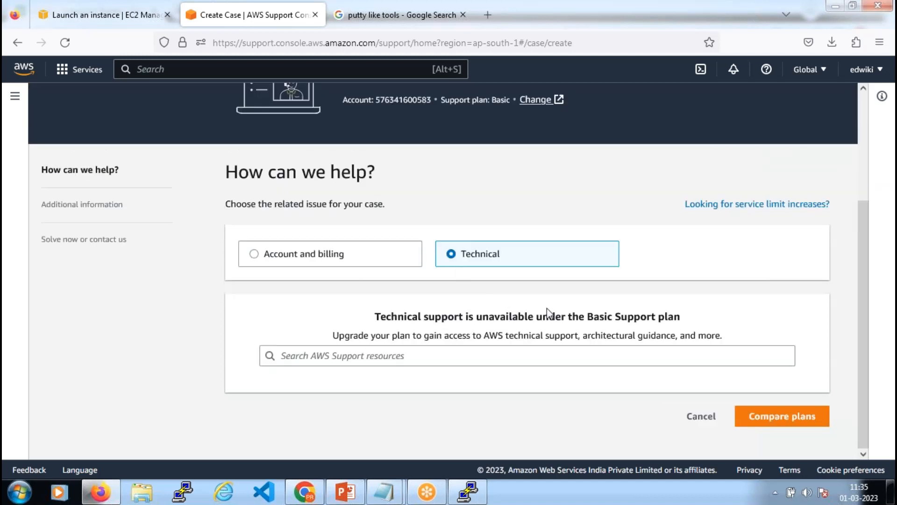
# Review the notice that technical support is unavailable under the Basic Support plan
pyautogui.moveTo(682, 318); pyautogui.dragTo(587, 316)
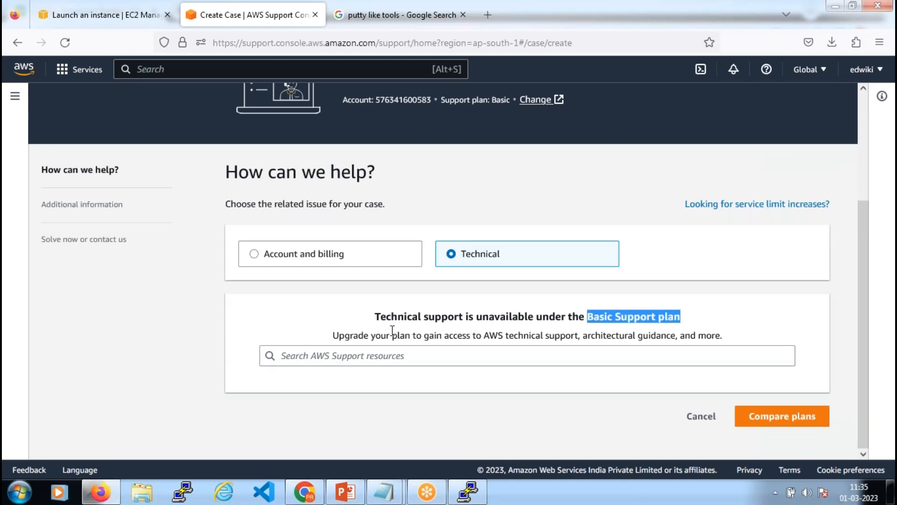
pyautogui.click(374, 318)
pyautogui.moveTo(374, 318); pyautogui.dragTo(705, 321)
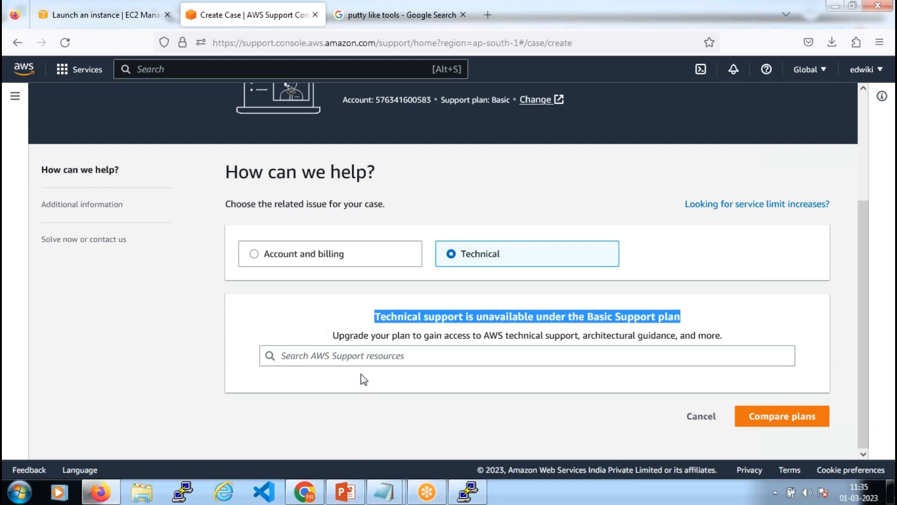
pyautogui.click(506, 304)
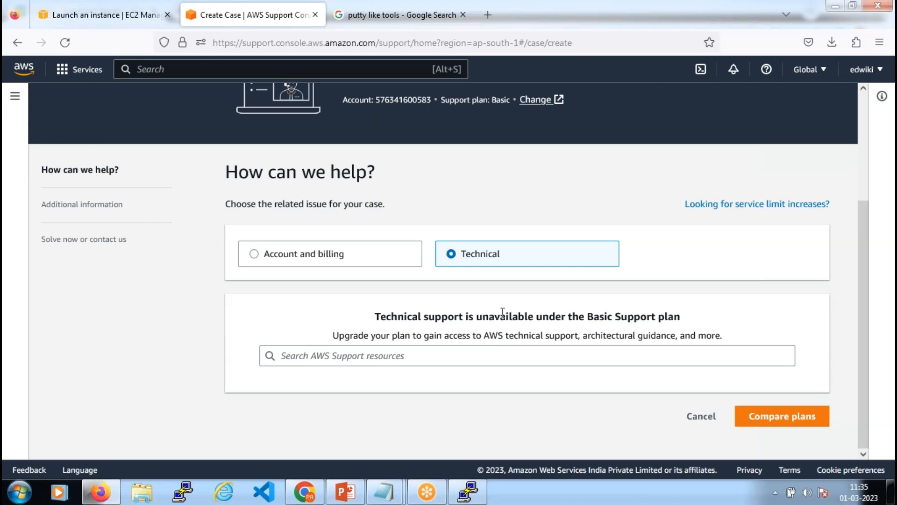
pyautogui.scroll(3, 503, 312)
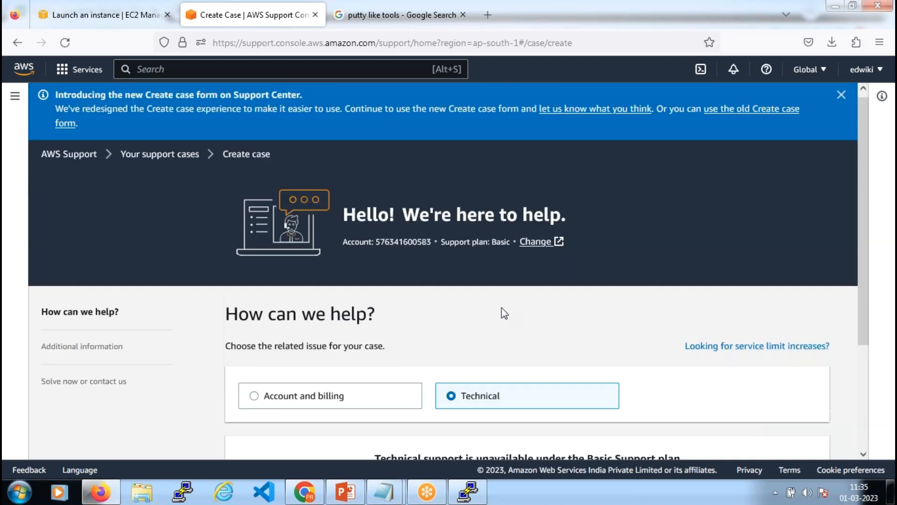
pyautogui.scroll(-3, 502, 308)
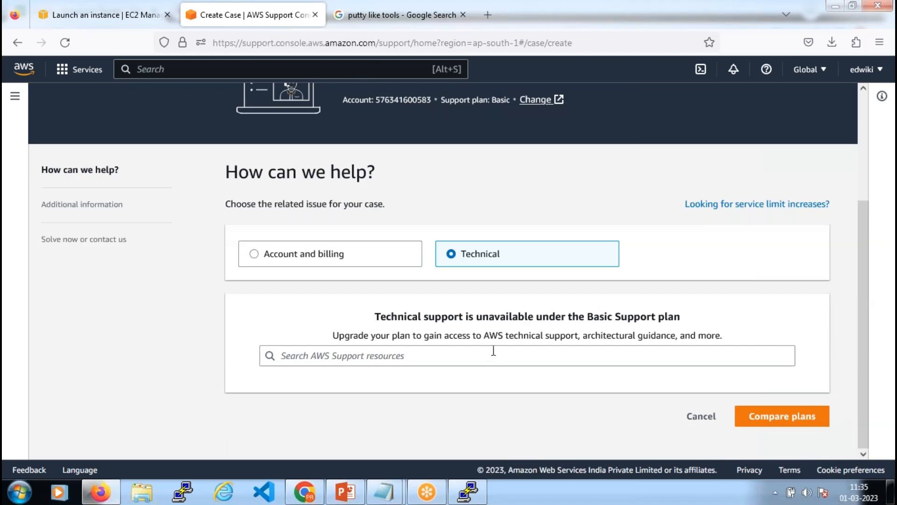
pyautogui.moveTo(588, 318); pyautogui.dragTo(701, 316)
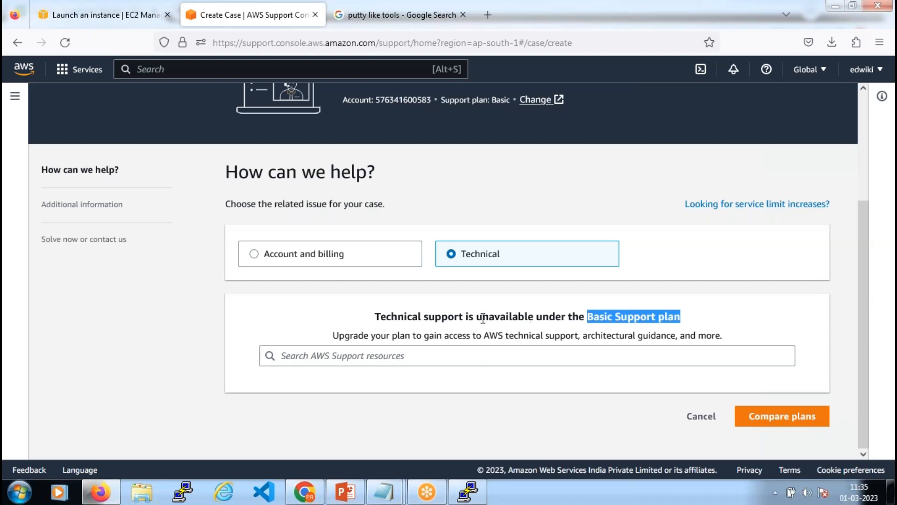
pyautogui.click(644, 316)
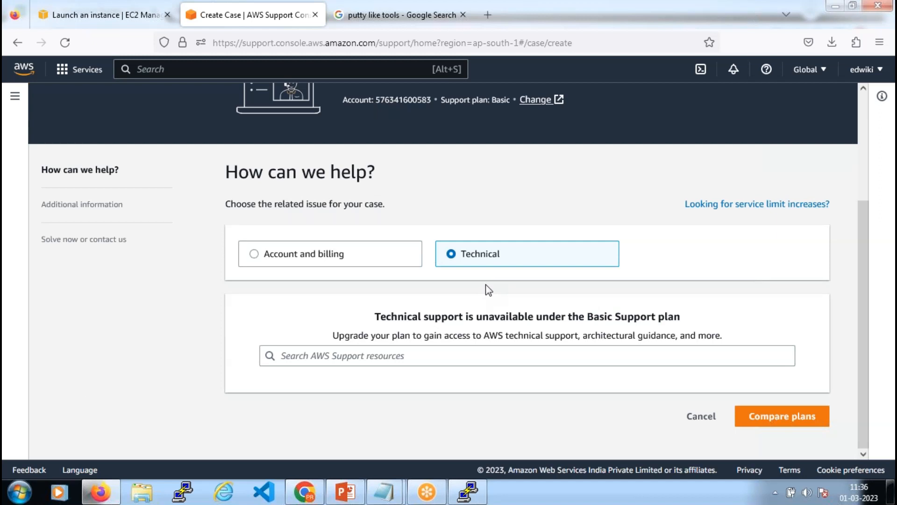
# Follow the Change link beside 'Support plan: Basic' into a new tab
pyautogui.scroll(3, 486, 284)
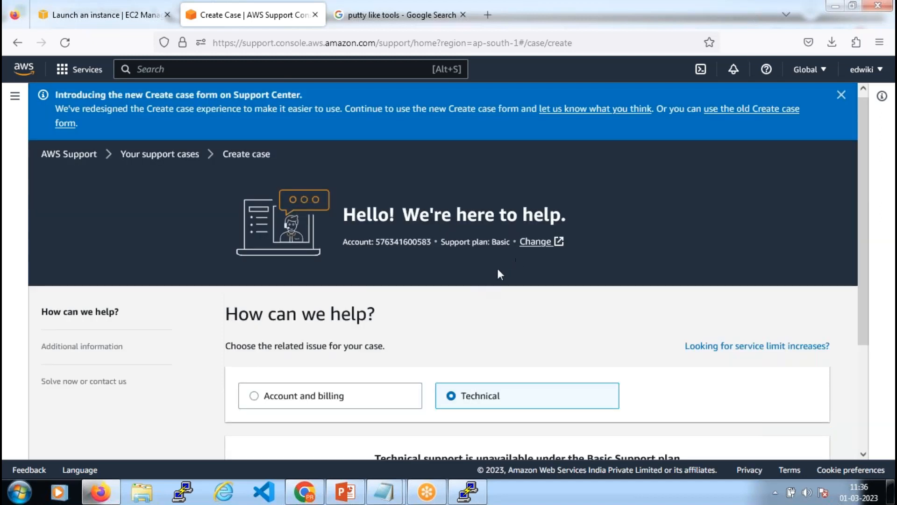
pyautogui.moveTo(446, 241); pyautogui.dragTo(509, 242)
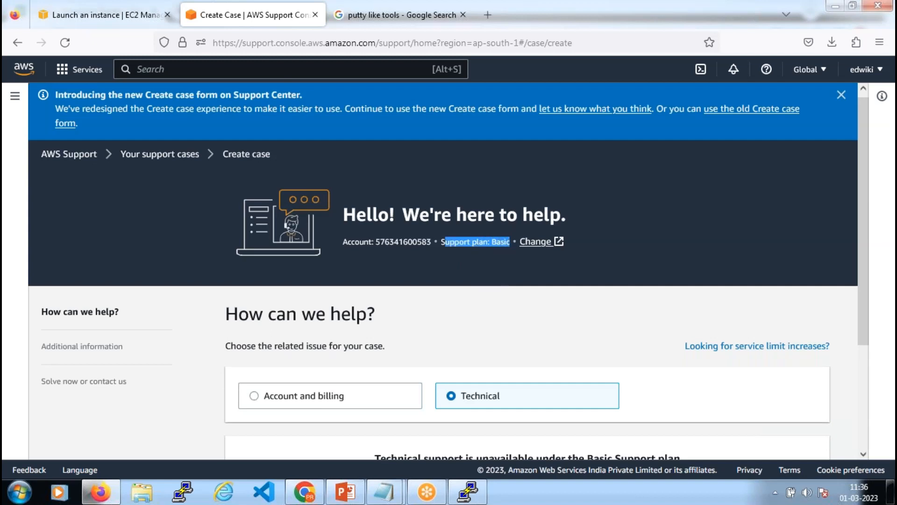
pyautogui.click(538, 242)
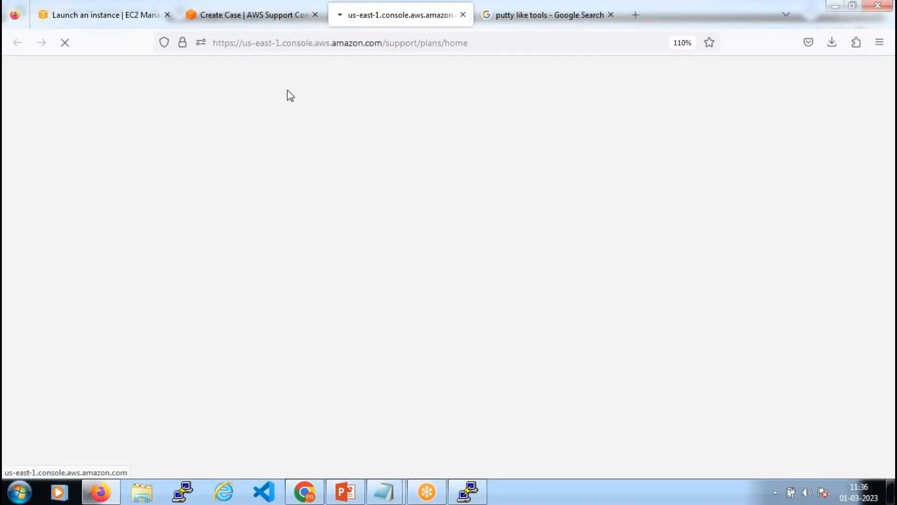
# Compare monthly plan prices: Developer $29, Business $100 and Enterprise $15000
pyautogui.click(254, 15)
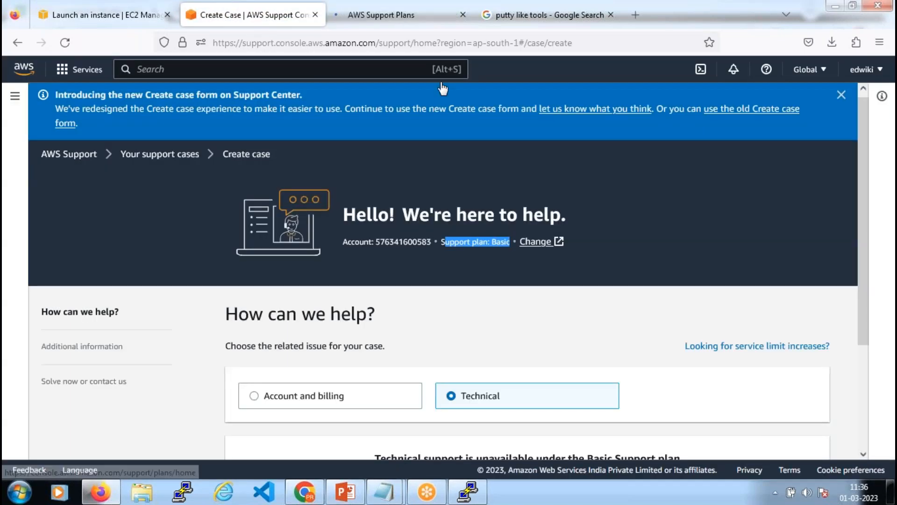
pyautogui.click(395, 13)
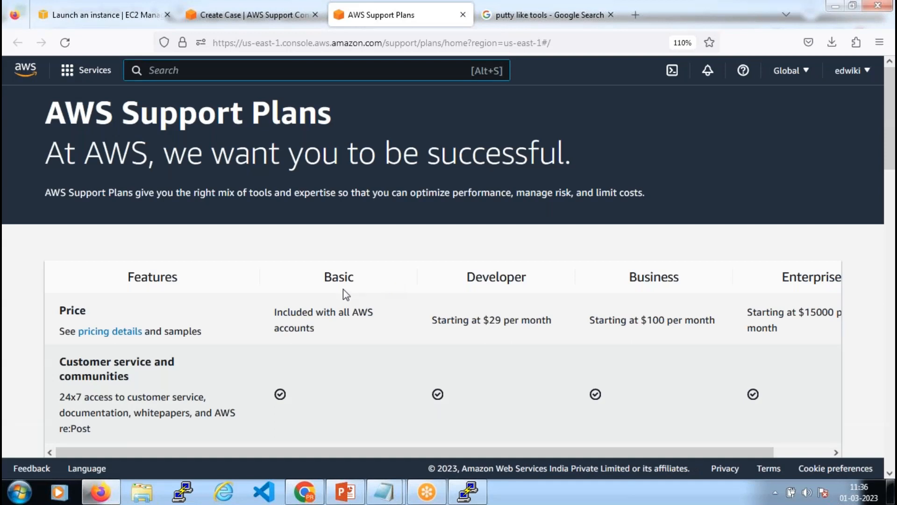
pyautogui.scroll(-2, 348, 294)
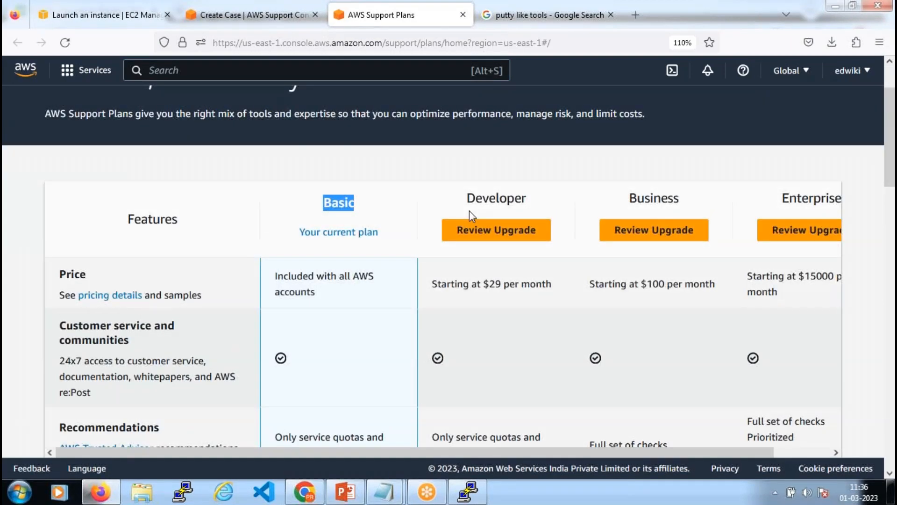
pyautogui.moveTo(471, 198); pyautogui.dragTo(527, 199)
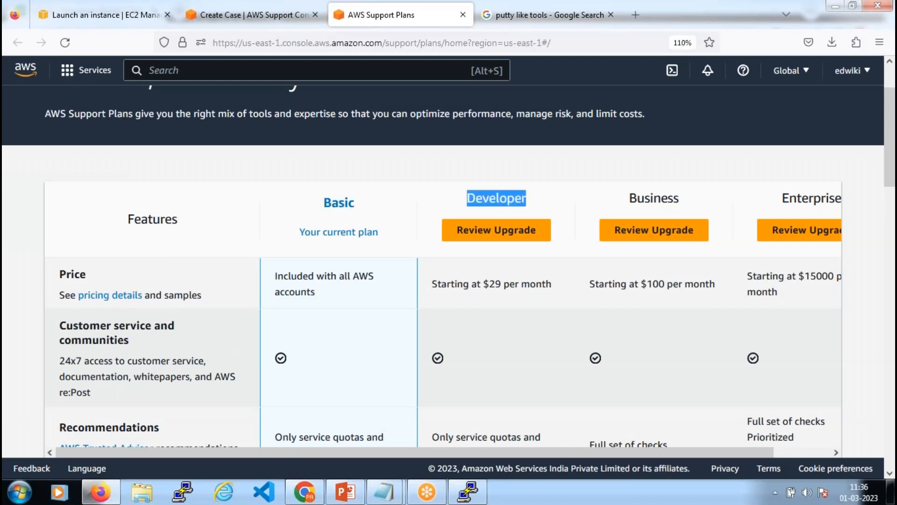
pyautogui.moveTo(485, 284); pyautogui.dragTo(552, 284)
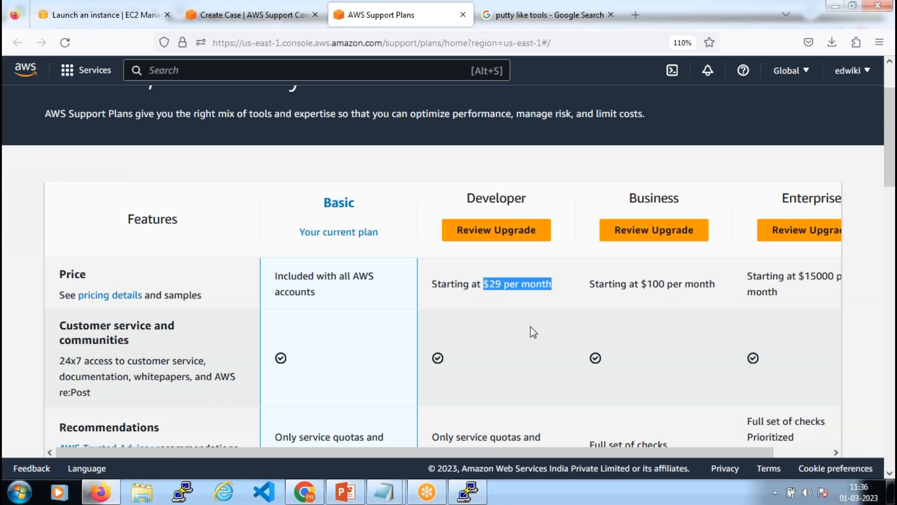
pyautogui.moveTo(637, 198); pyautogui.dragTo(679, 198)
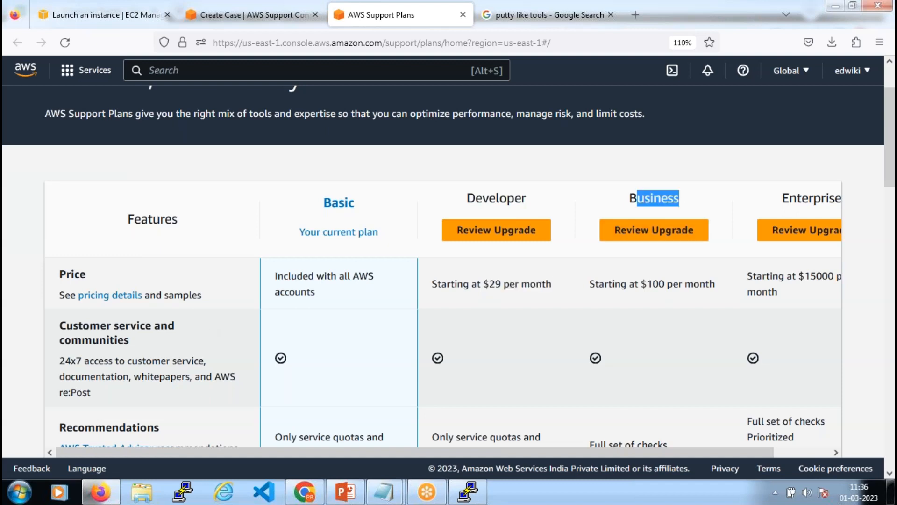
pyautogui.moveTo(638, 284); pyautogui.dragTo(717, 283)
pyautogui.click(806, 199)
pyautogui.moveTo(806, 199); pyautogui.dragTo(825, 198)
pyautogui.click(814, 275)
pyautogui.moveTo(799, 275); pyautogui.dragTo(825, 298)
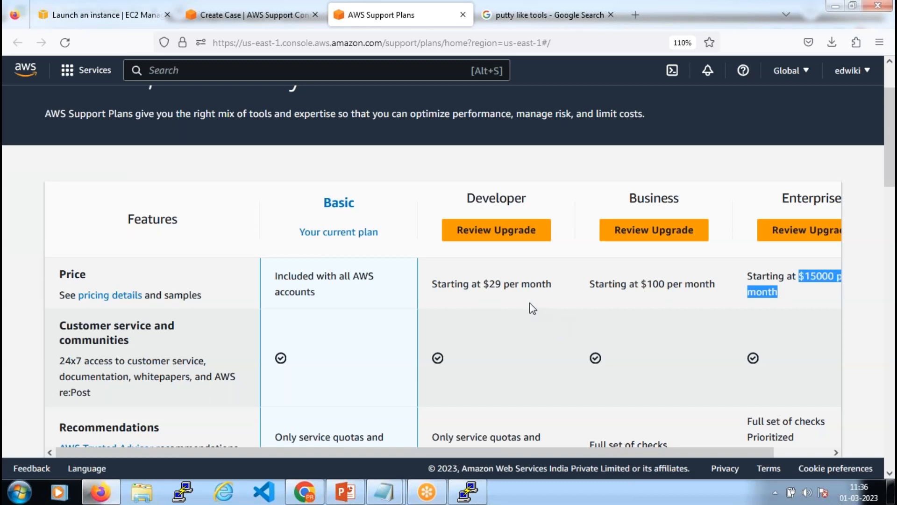
# Review the Developer, Business and Enterprise plans against Basic, the current plan, then return to Create case
pyautogui.scroll(-3, 354, 169)
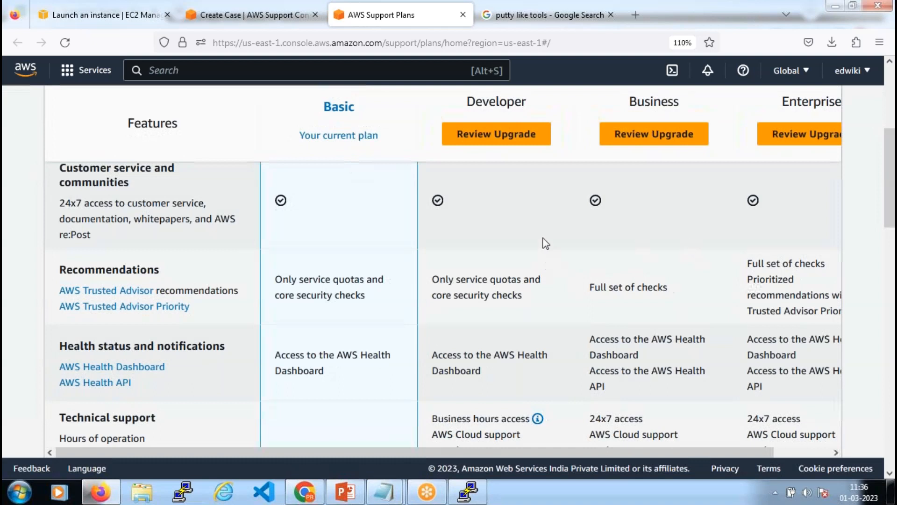
pyautogui.scroll(3, 495, 223)
pyautogui.moveTo(468, 198); pyautogui.dragTo(522, 199)
pyautogui.moveTo(628, 198); pyautogui.dragTo(681, 198)
pyautogui.moveTo(782, 198); pyautogui.dragTo(844, 198)
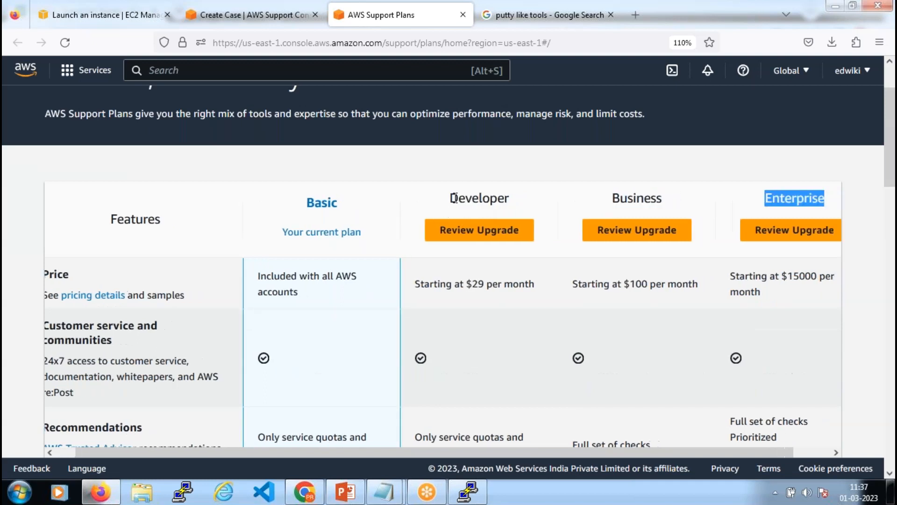
pyautogui.moveTo(451, 198); pyautogui.dragTo(517, 201)
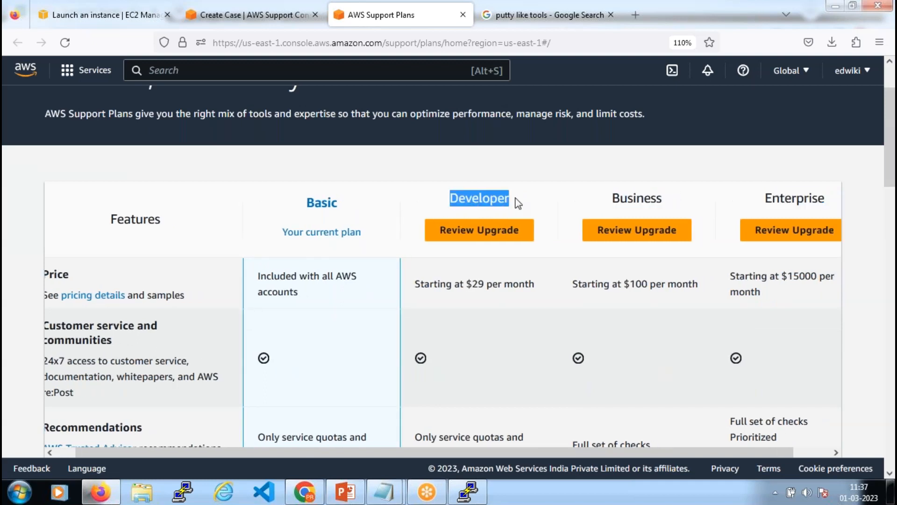
pyautogui.moveTo(354, 205); pyautogui.dragTo(307, 203)
pyautogui.scroll(-10, 331, 290)
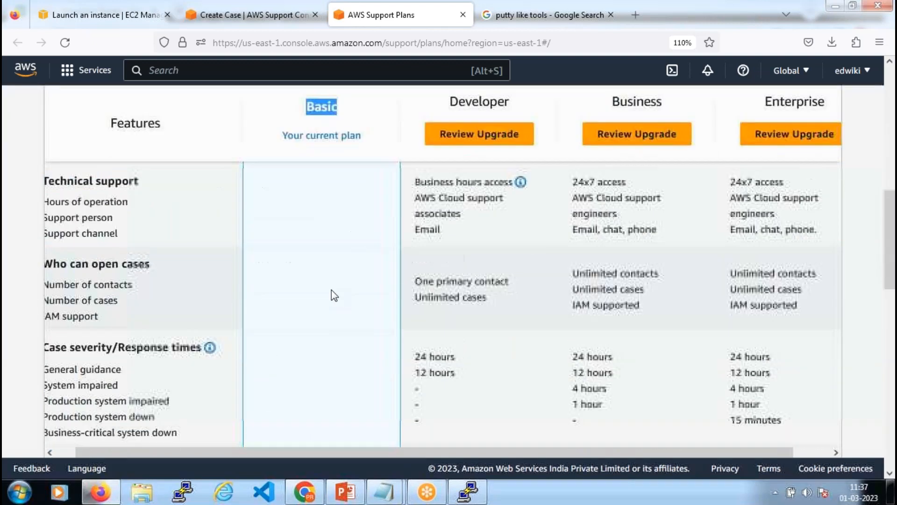
pyautogui.scroll(-5, 317, 276)
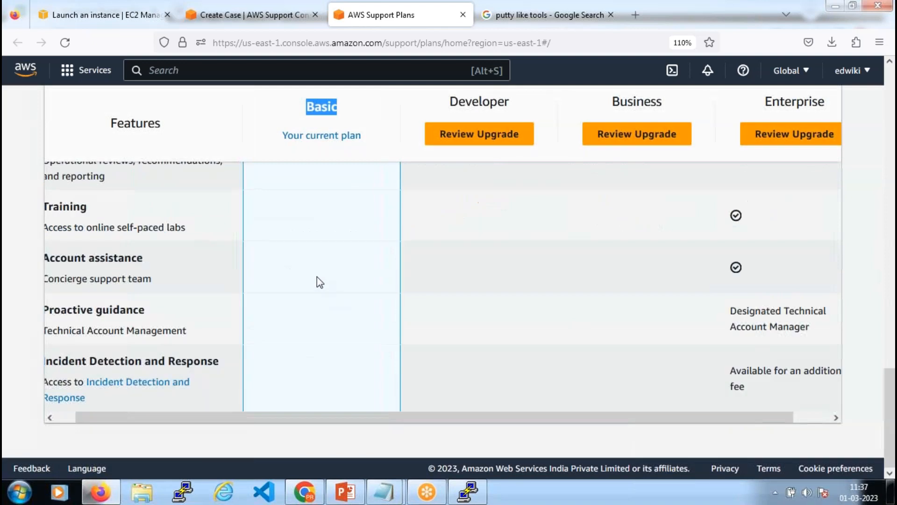
pyautogui.scroll(10, 317, 277)
pyautogui.scroll(3, 317, 276)
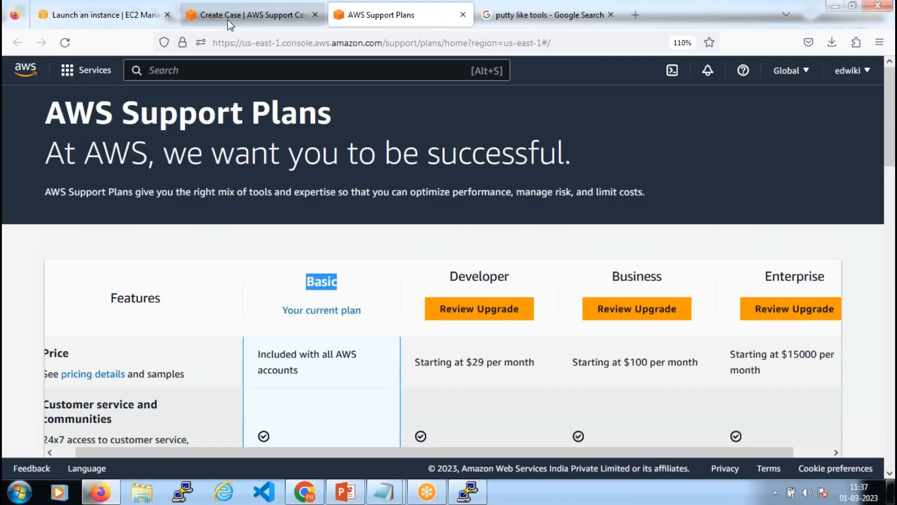
pyautogui.click(228, 19)
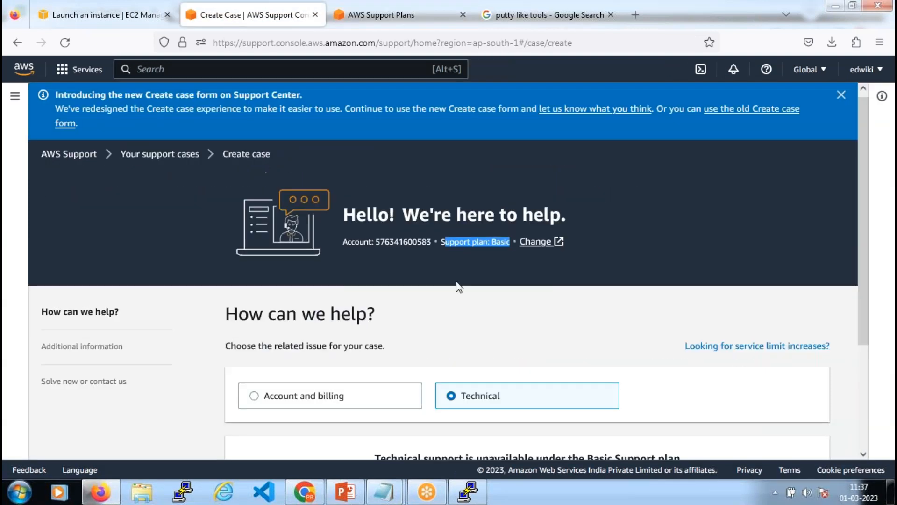
# Set the case type to Account and billing, service Billing, category Payment Issue, with General question severity
pyautogui.scroll(-3, 457, 284)
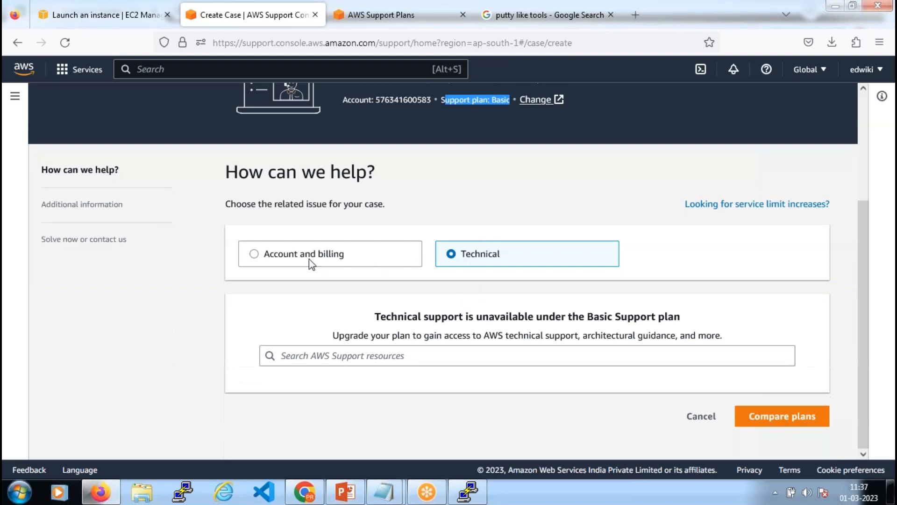
pyautogui.click(255, 255)
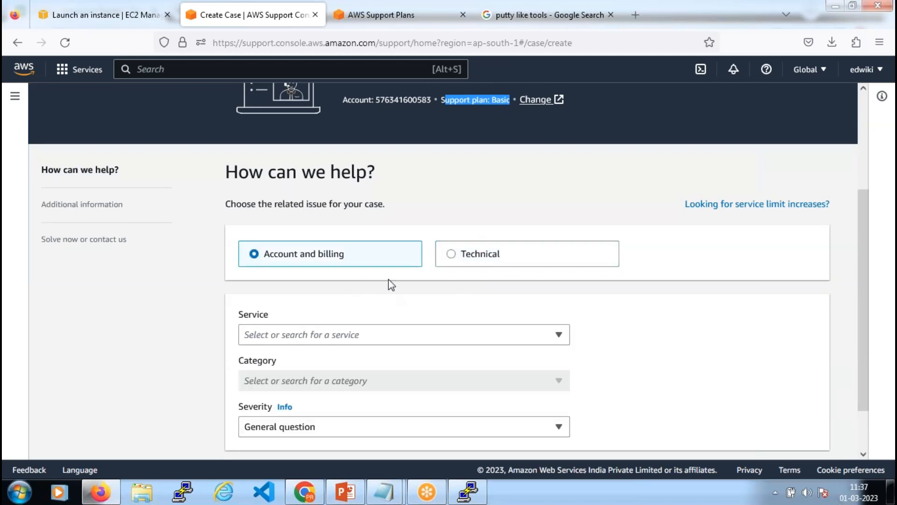
pyautogui.scroll(-2, 387, 282)
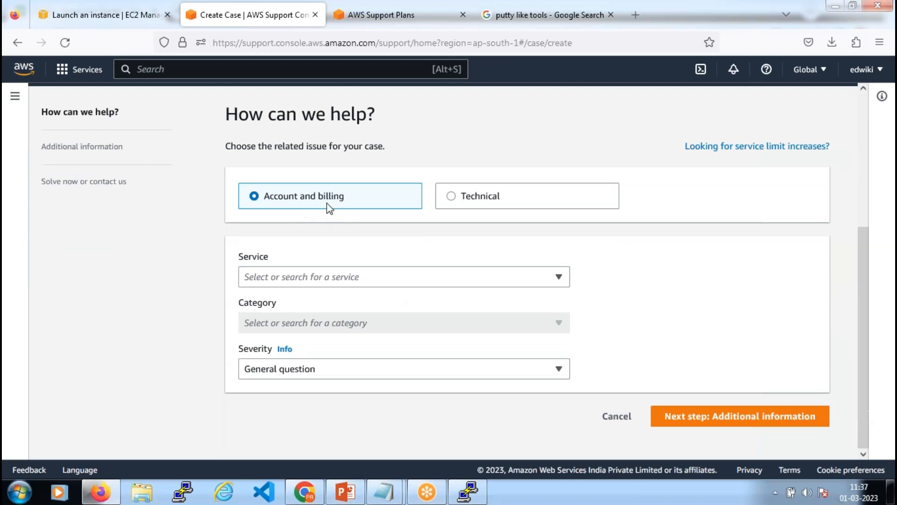
pyautogui.click(331, 281)
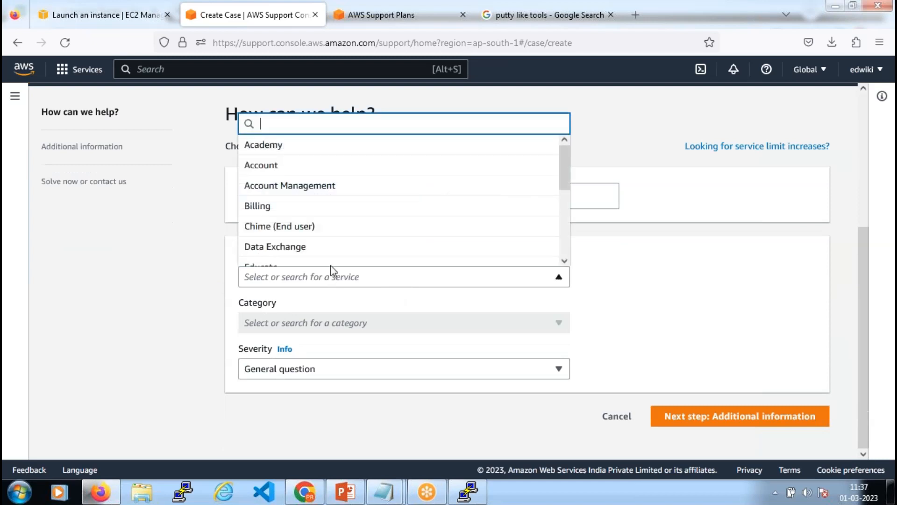
pyautogui.click(317, 208)
pyautogui.click(341, 329)
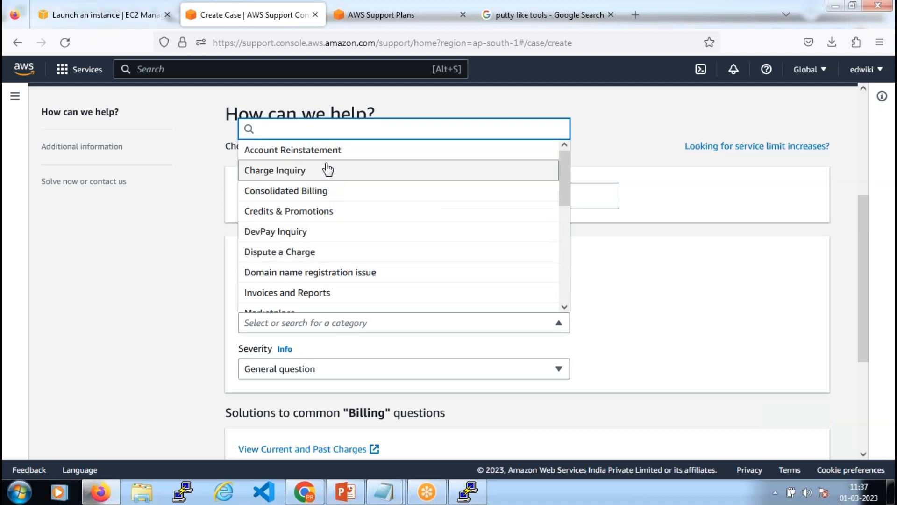
pyautogui.scroll(-2, 332, 235)
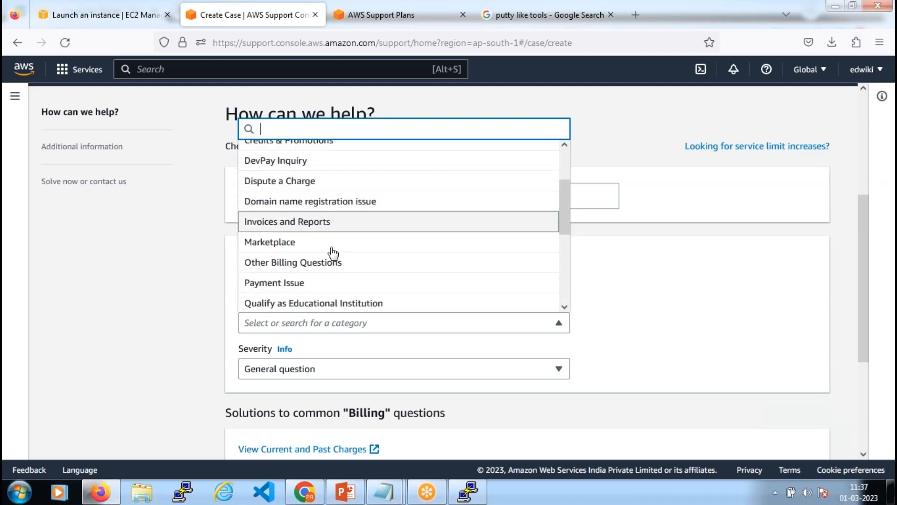
pyautogui.click(346, 286)
pyautogui.scroll(-3, 382, 361)
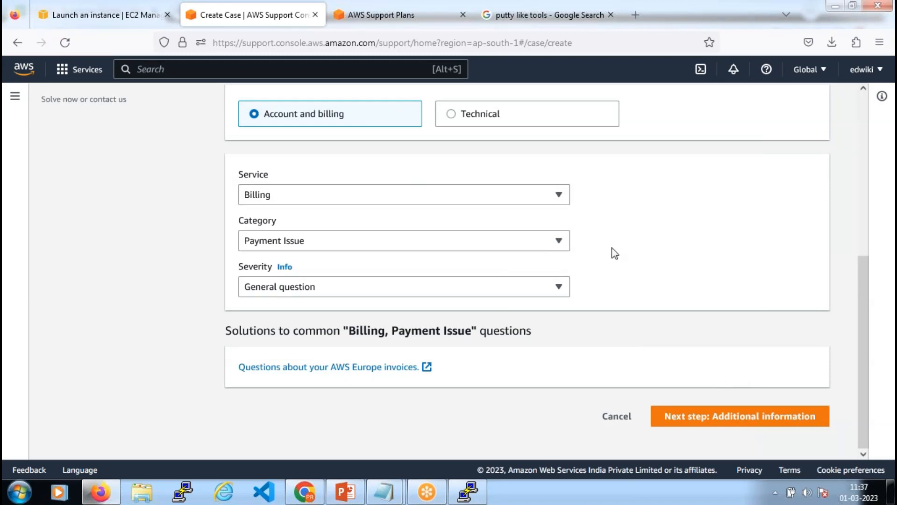
pyautogui.scroll(10, 613, 248)
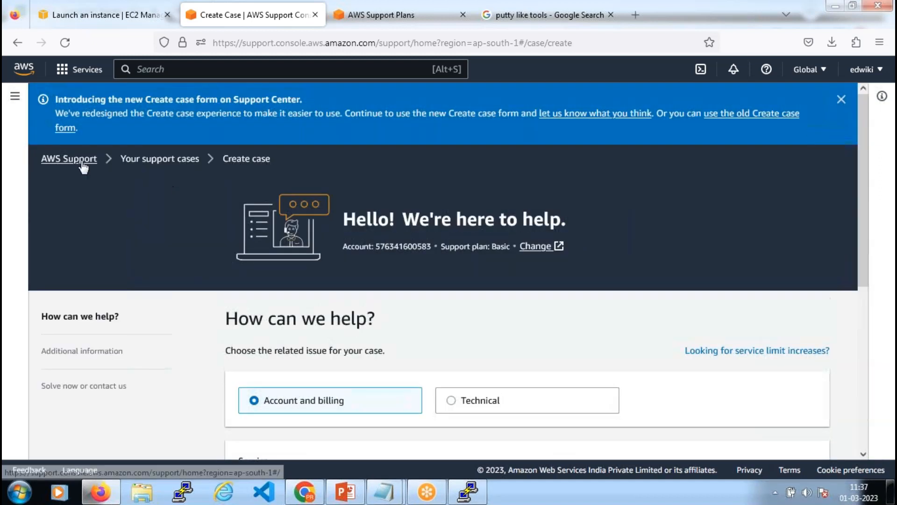
# Go to the Support Center home, then open the launched instance's ID from the Success banner in a new tab
pyautogui.click(82, 164)
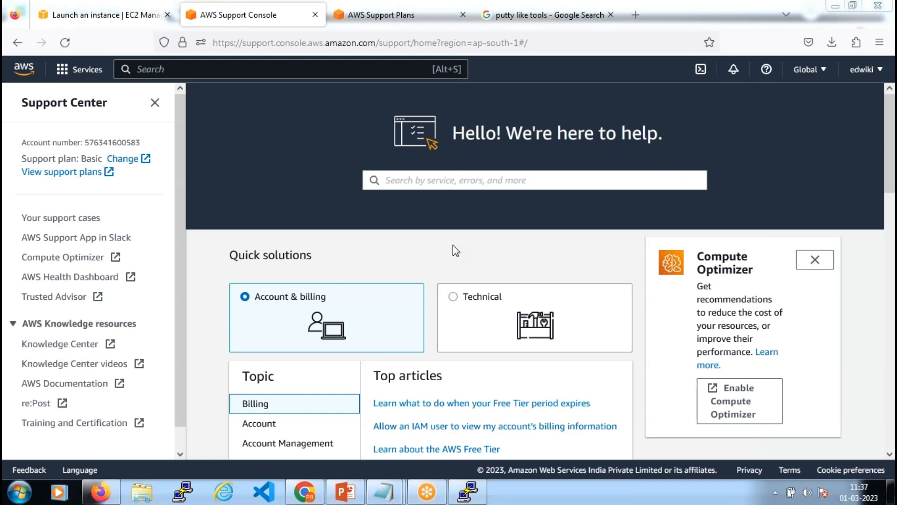
pyautogui.click(103, 18)
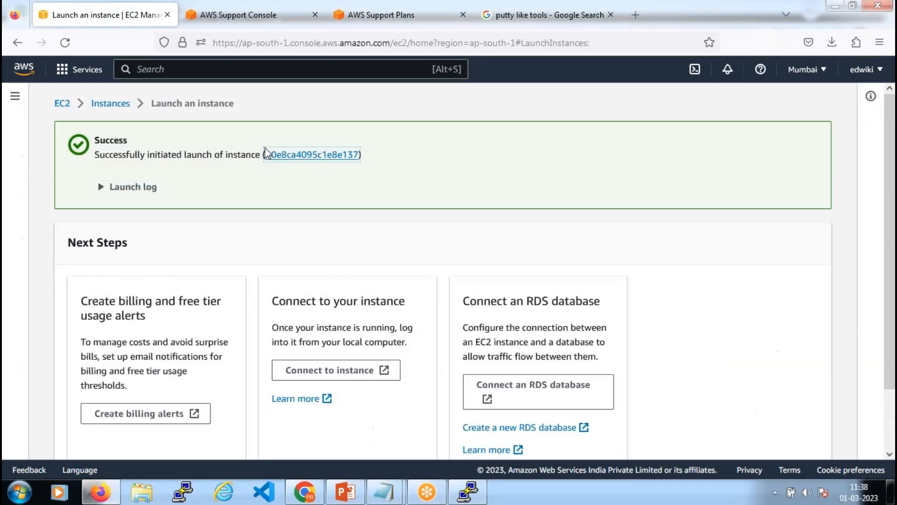
pyautogui.click(291, 155)
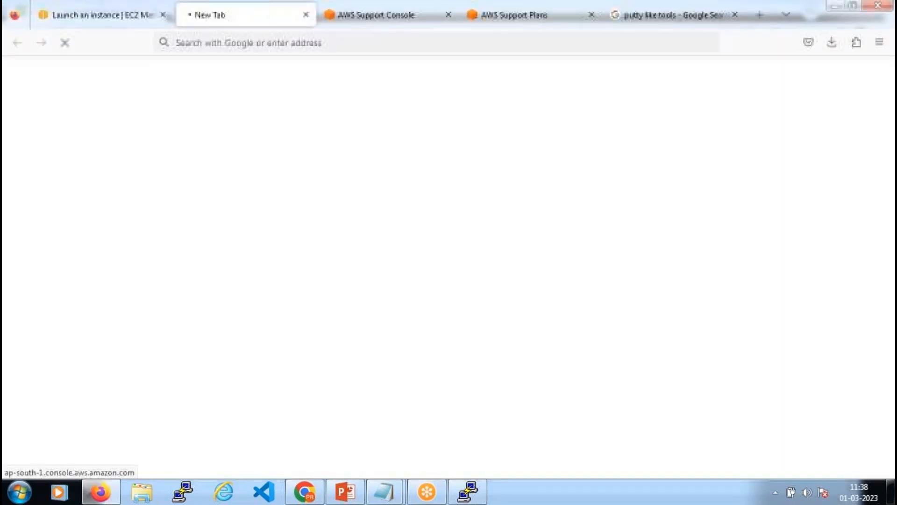